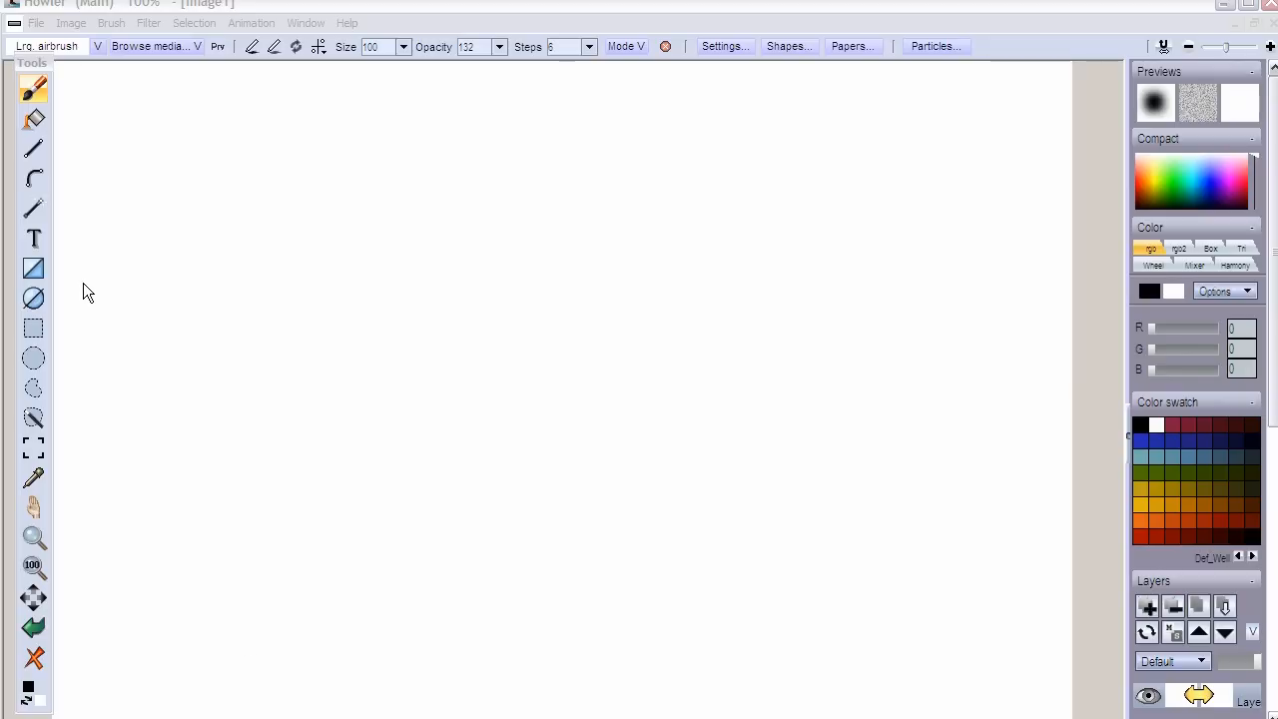
Browse for an image to open, show the s1 folder's files as thumbnails and enlarge the file dialog to reach the sprite sheets.
left_click(35, 23)
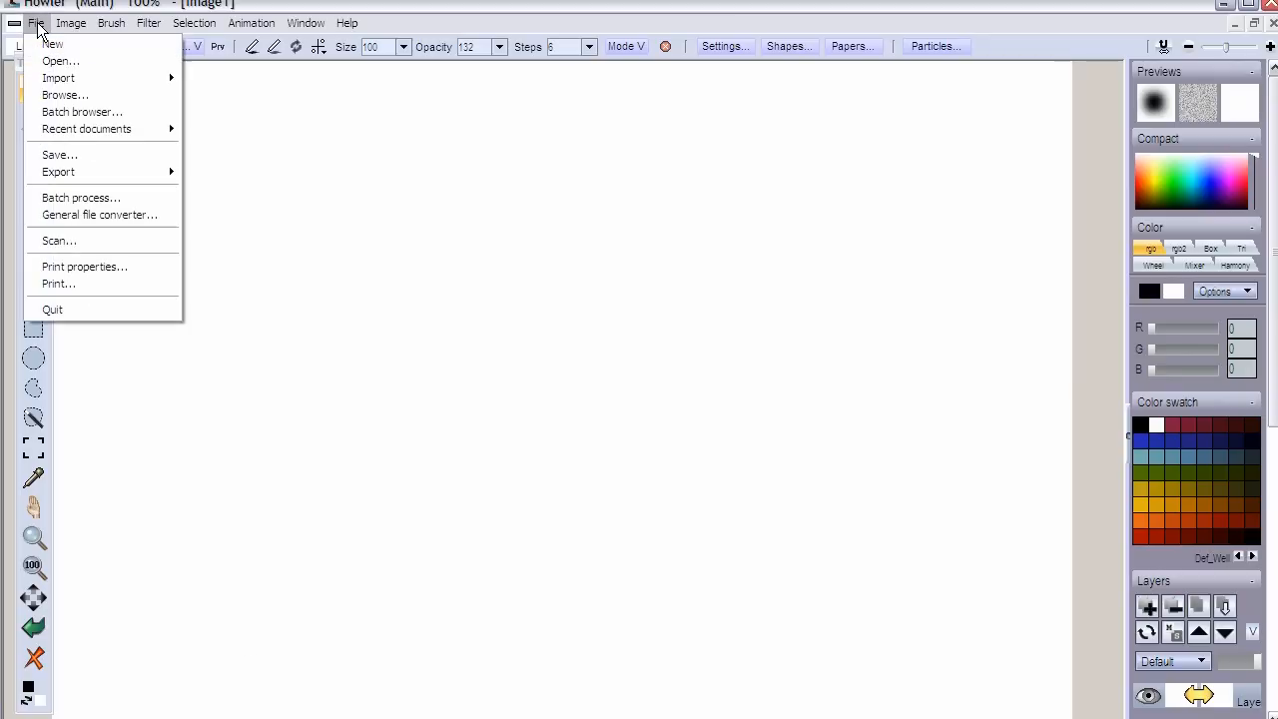
left_click(74, 60)
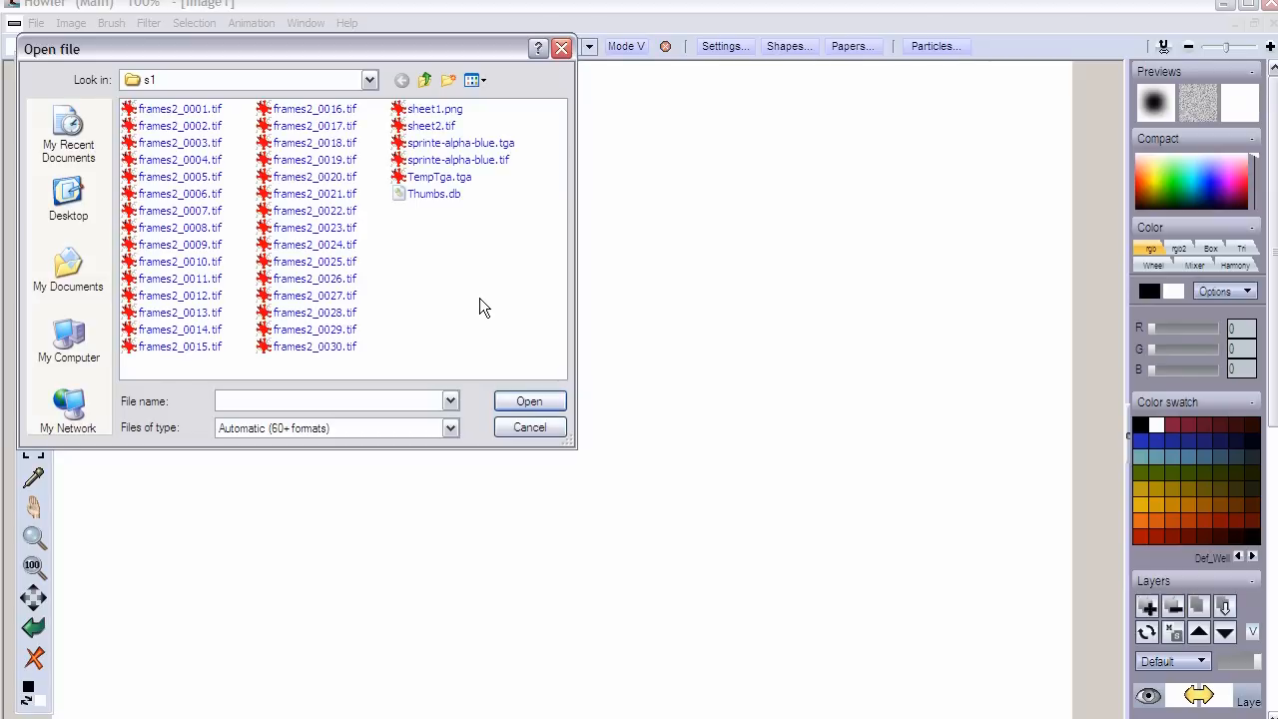
left_click_drag(381, 52, 546, 169)
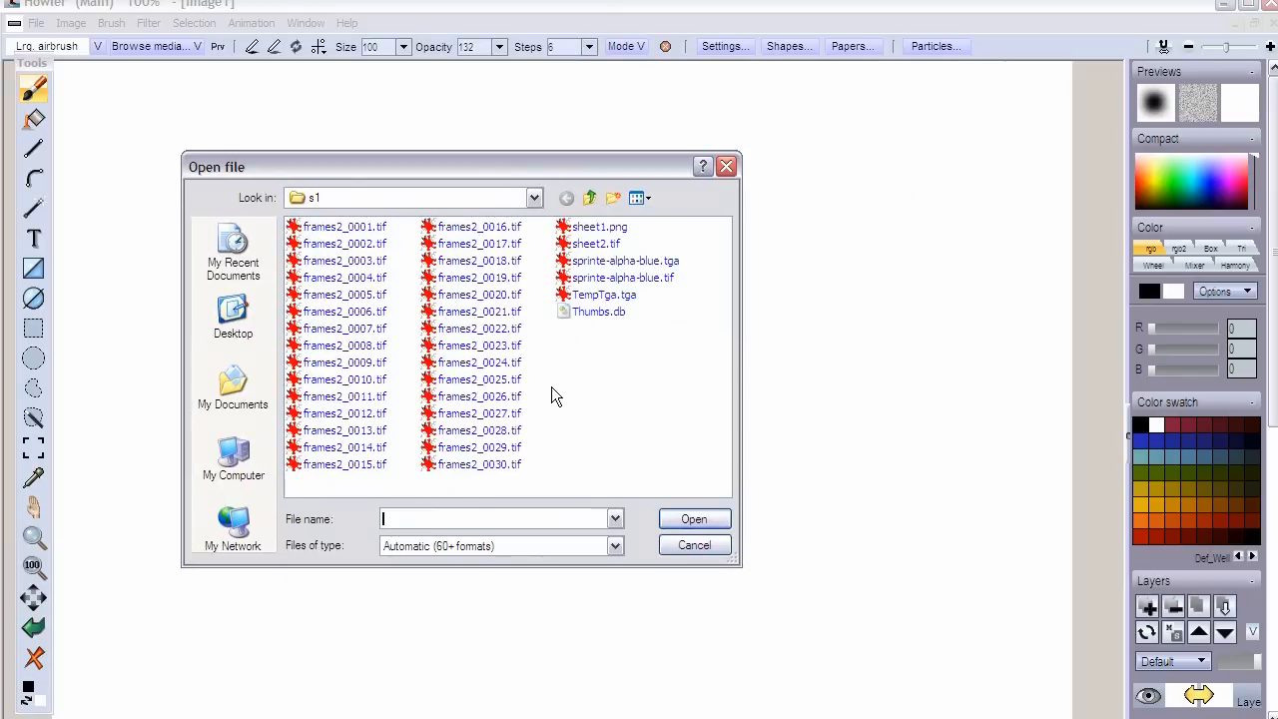
left_click(640, 198)
left_click(664, 217)
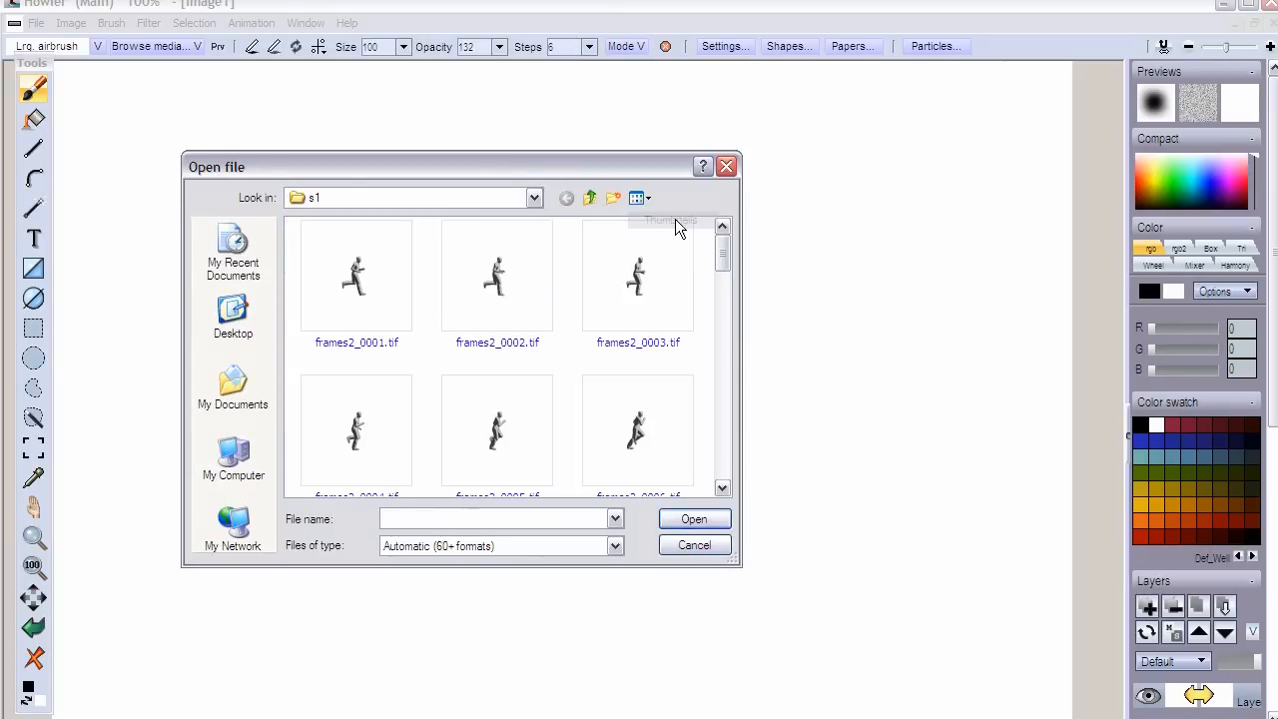
left_click_drag(569, 168, 502, 89)
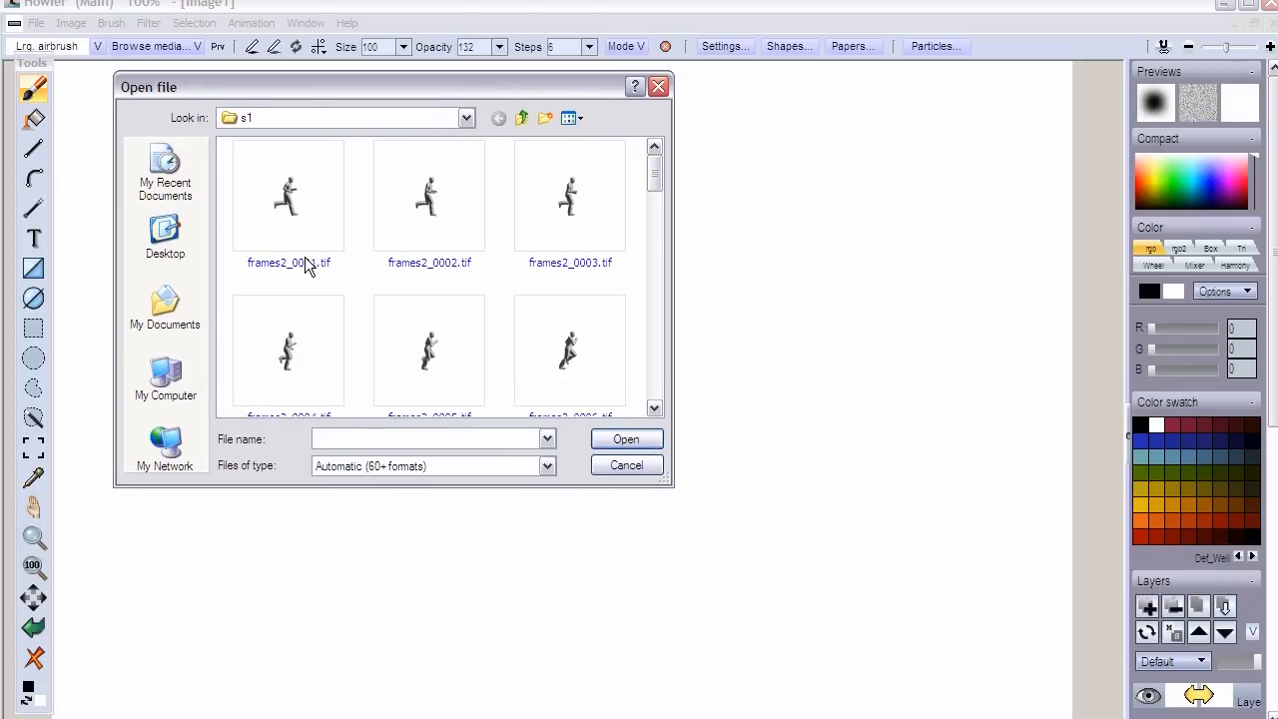
left_click_drag(663, 486, 993, 681)
left_click_drag(975, 314, 991, 596)
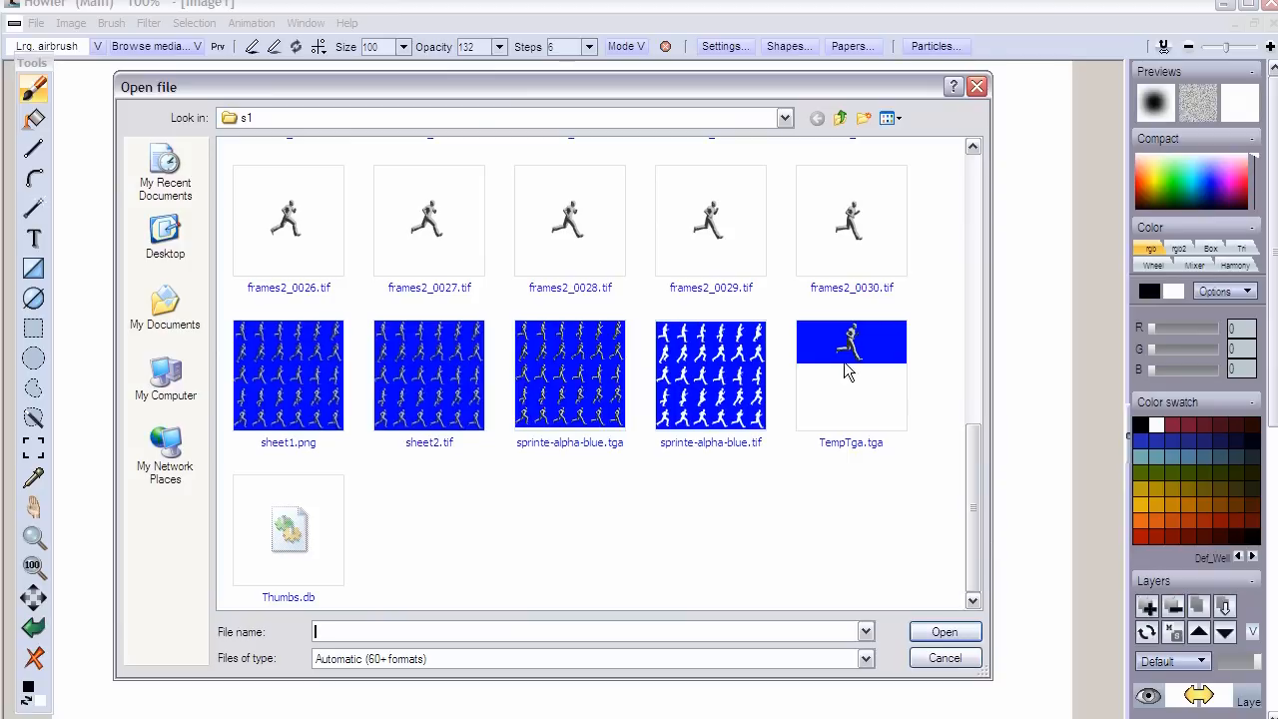
Compare the previews of TempTga.tga and the individual runner frames, and select sprinte-alpha-blue.tga.
left_click(576, 397)
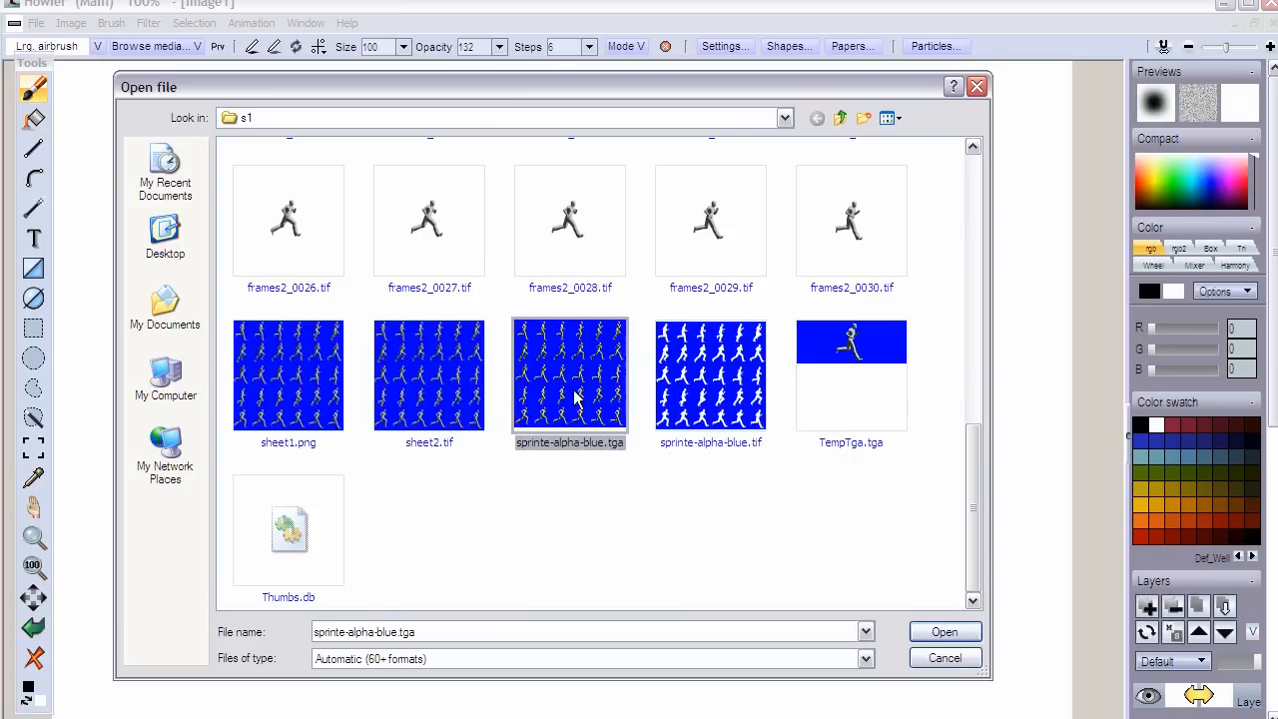
left_click(866, 370)
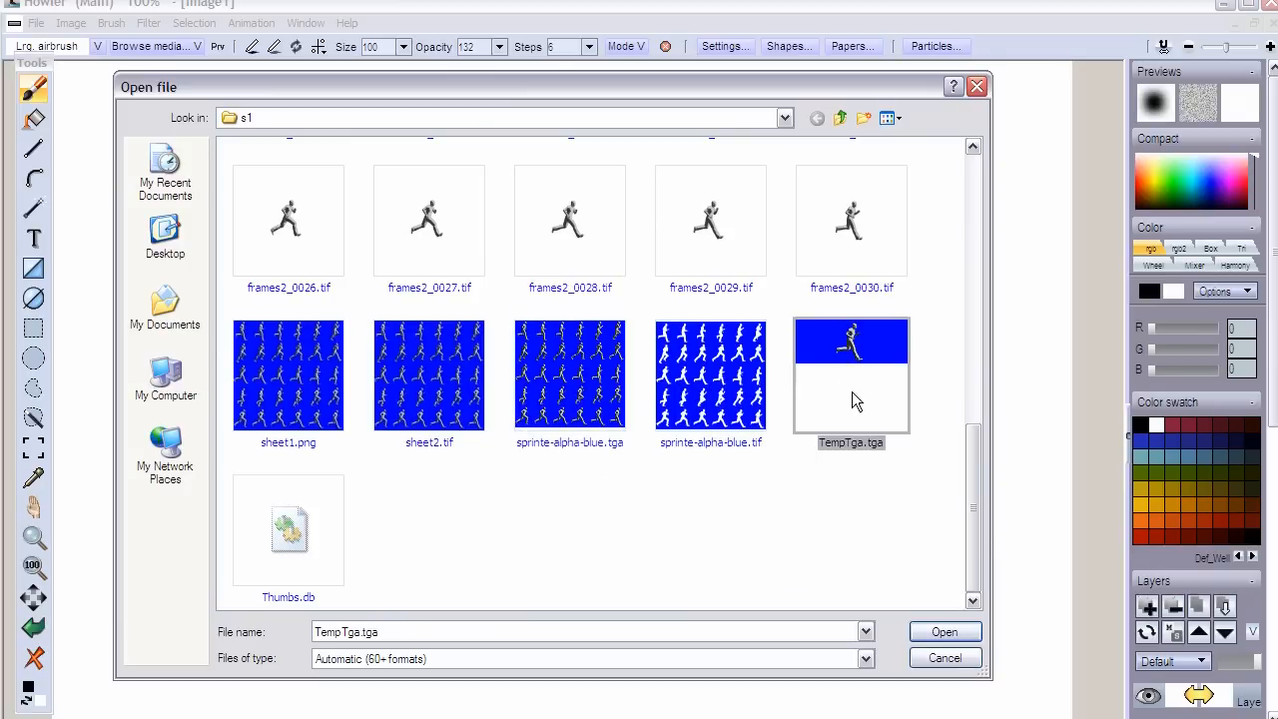
left_click(571, 373)
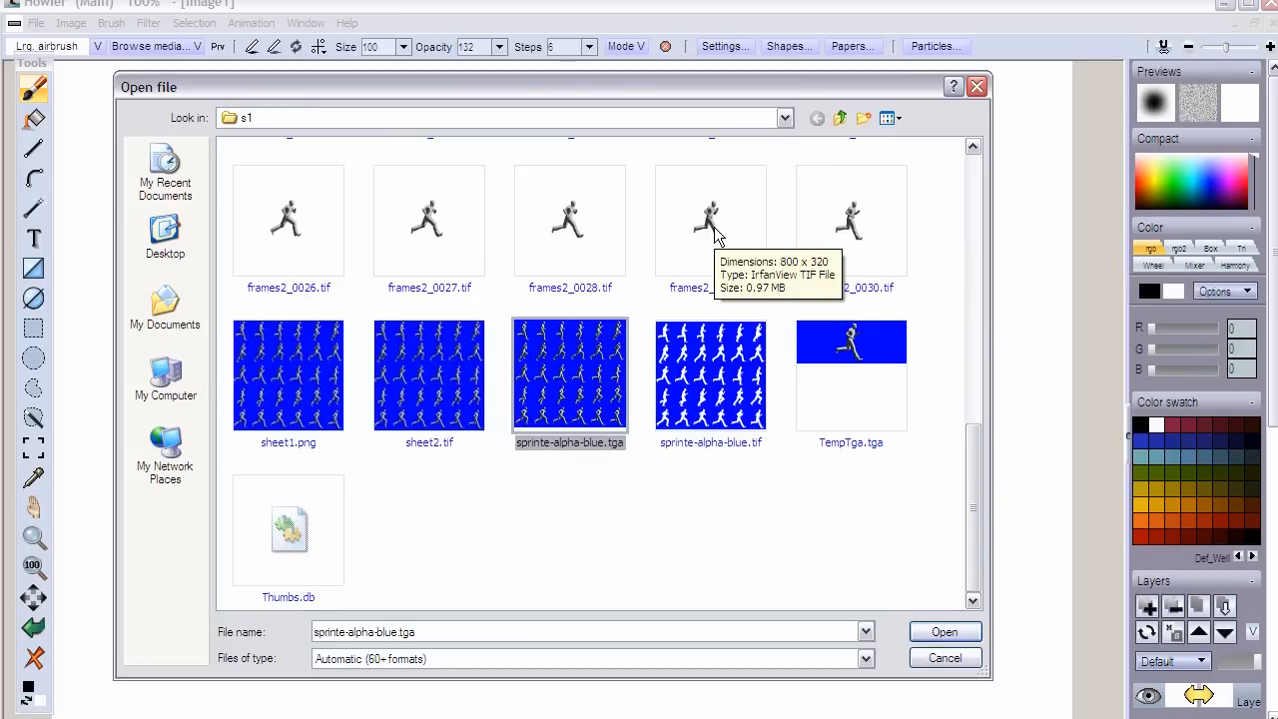
left_click(595, 229)
left_click(454, 219)
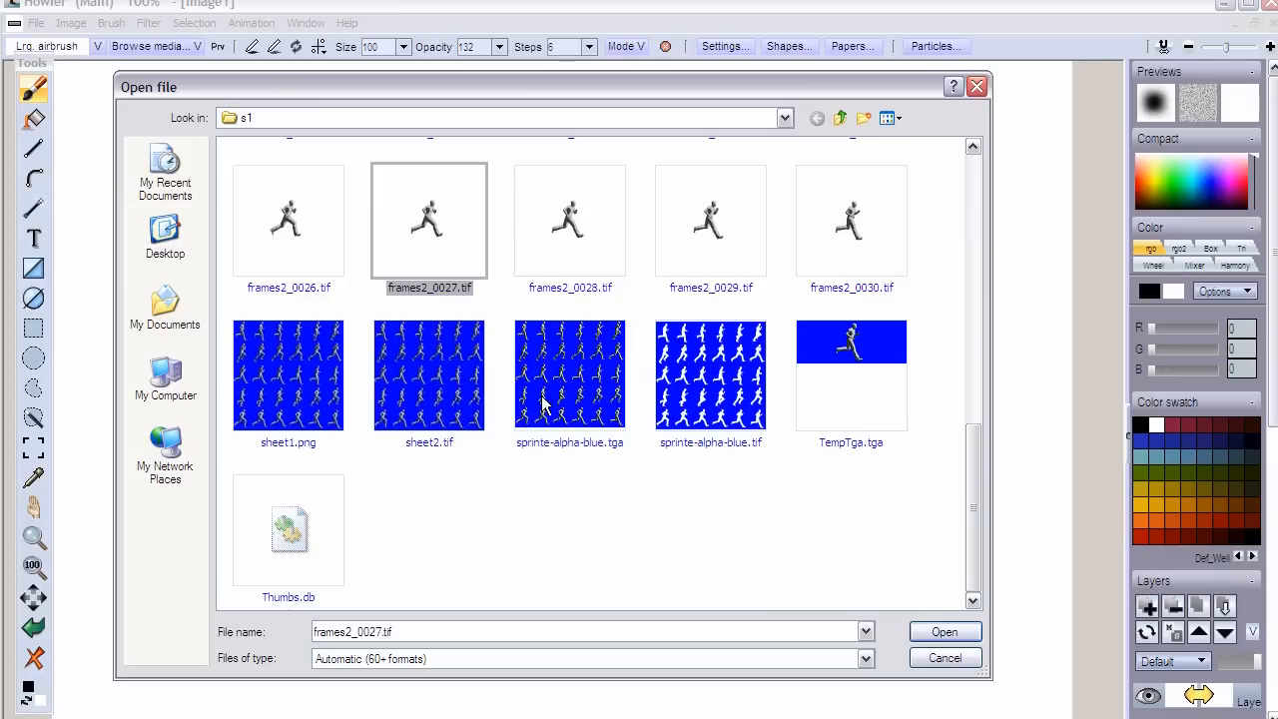
left_click(577, 372)
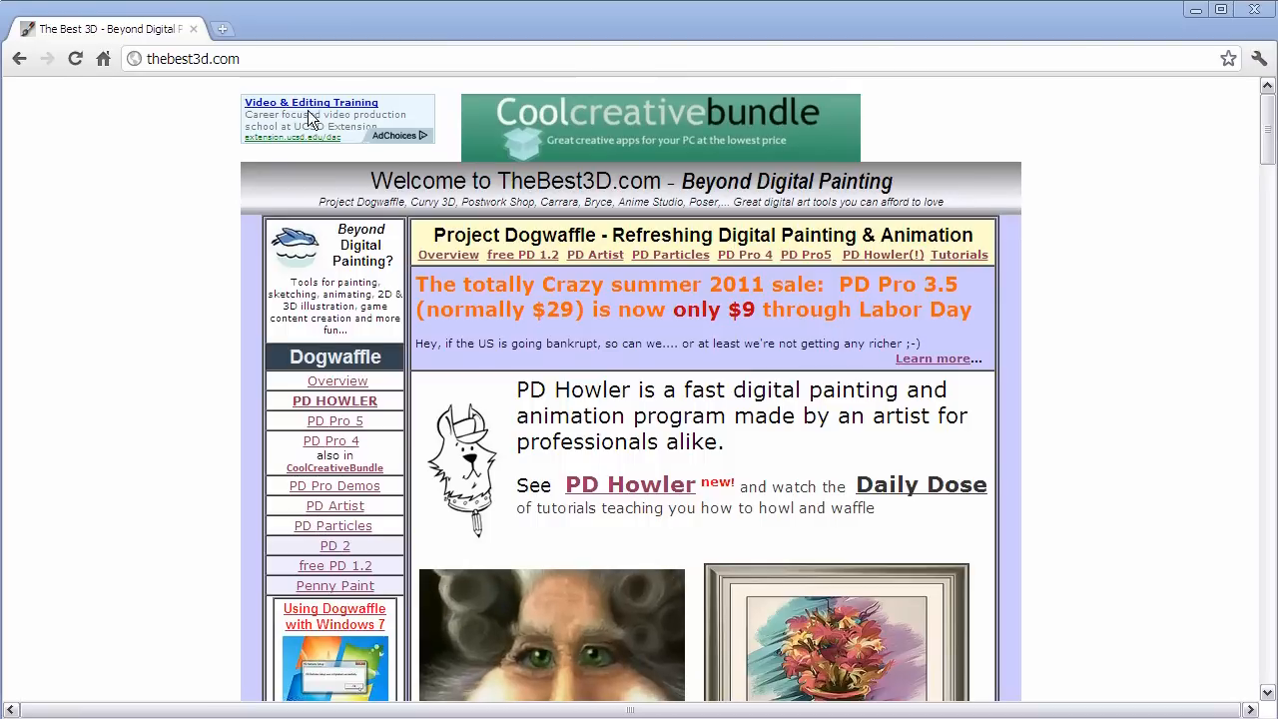
Switch to the browser at thebest3d.com and go through the Dogwaffle overview to the 3rd-Party Plugins page.
left_click(217, 59)
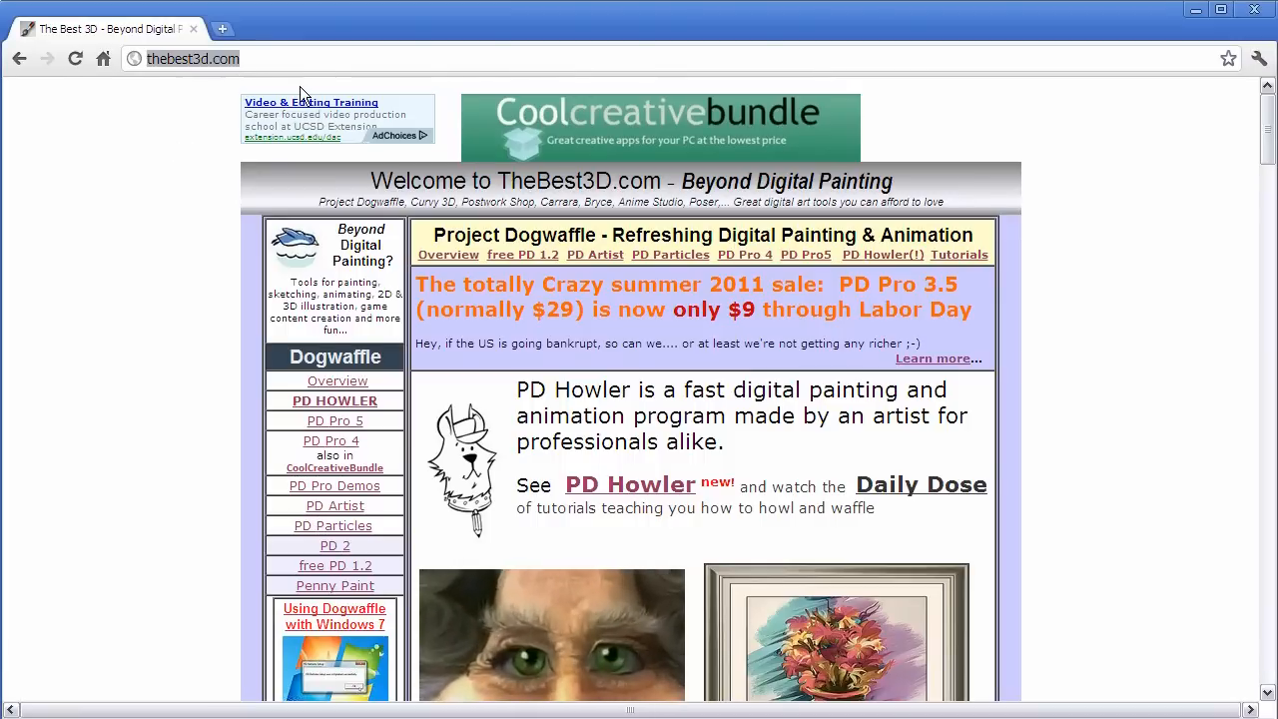
left_click(338, 383)
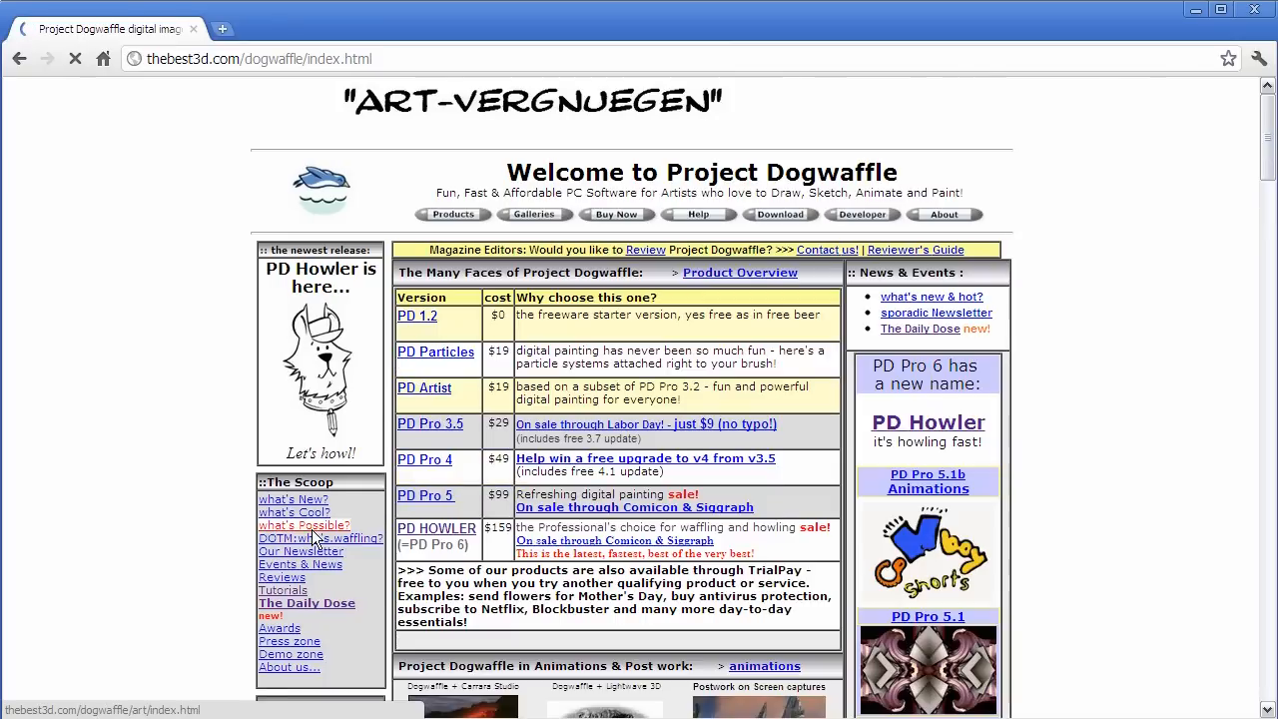
scroll(308, 628, "down", 3)
scroll(310, 624, "down", 3)
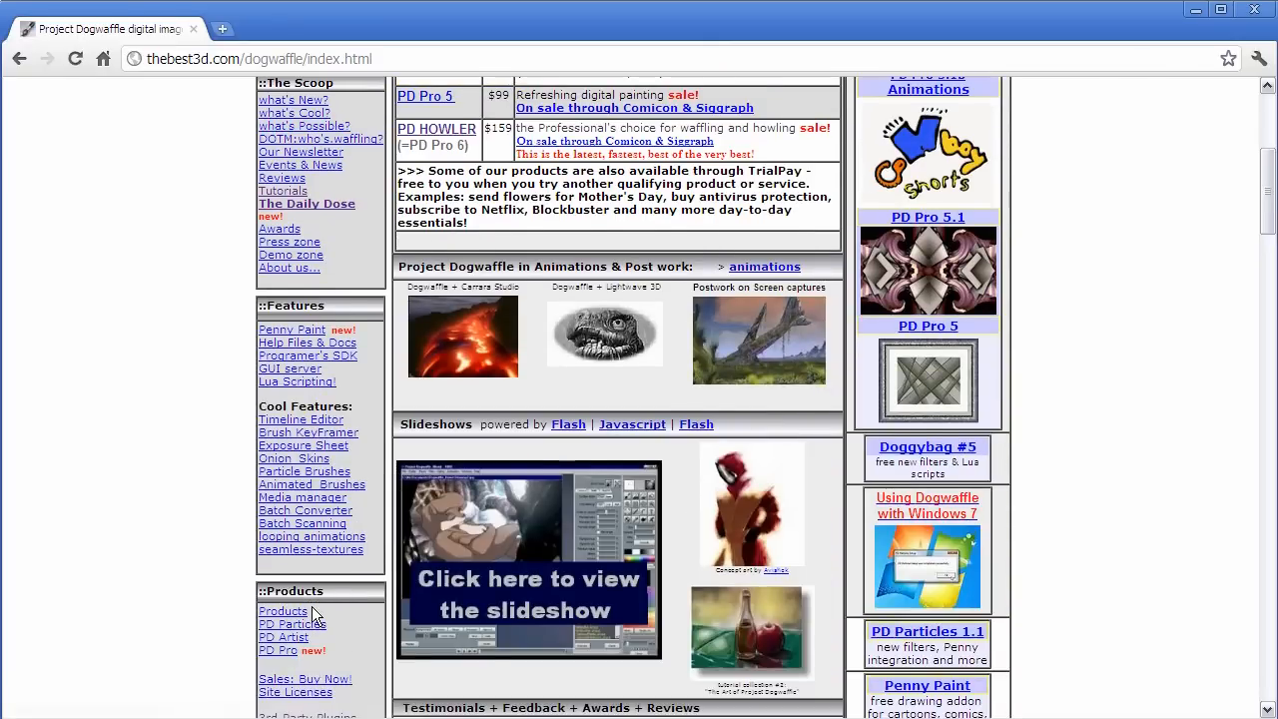
scroll(285, 624, "down", 3)
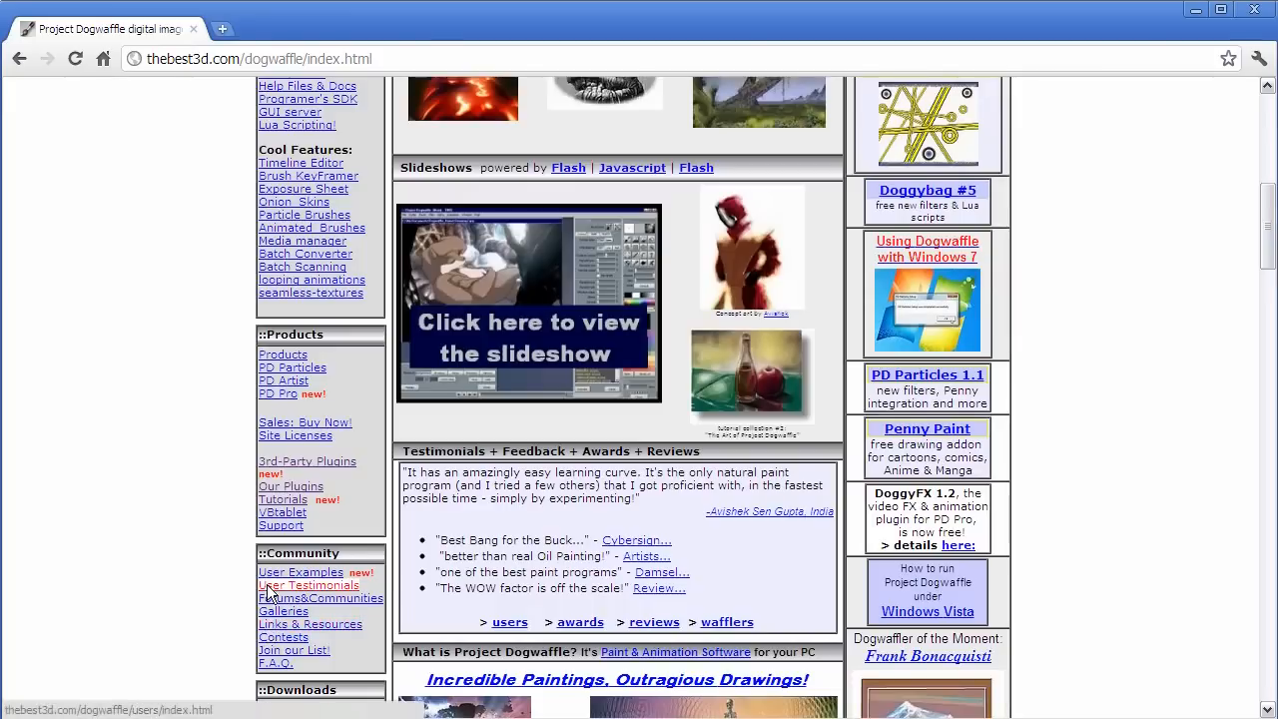
left_click(292, 464)
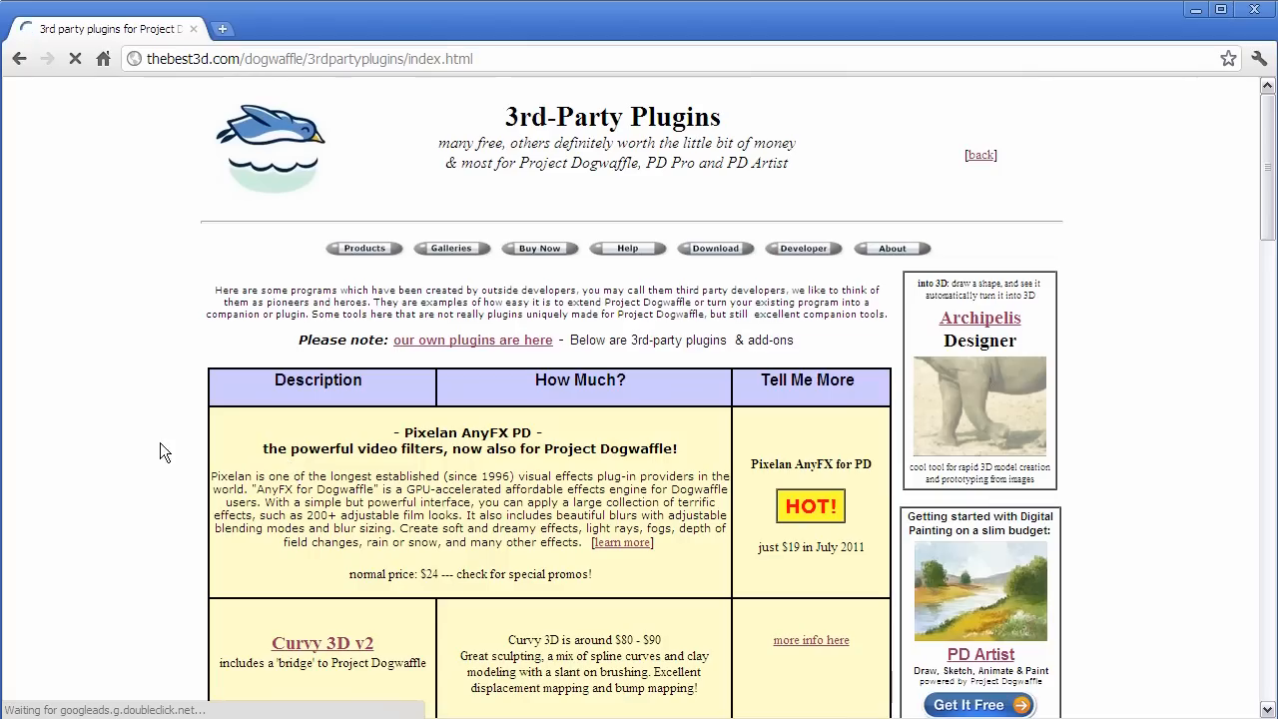
Look through the third-party plugin list for the Thumb Plug TGA entry and open its Greggman link.
scroll(160, 443, "down", 6)
scroll(446, 405, "up", 4)
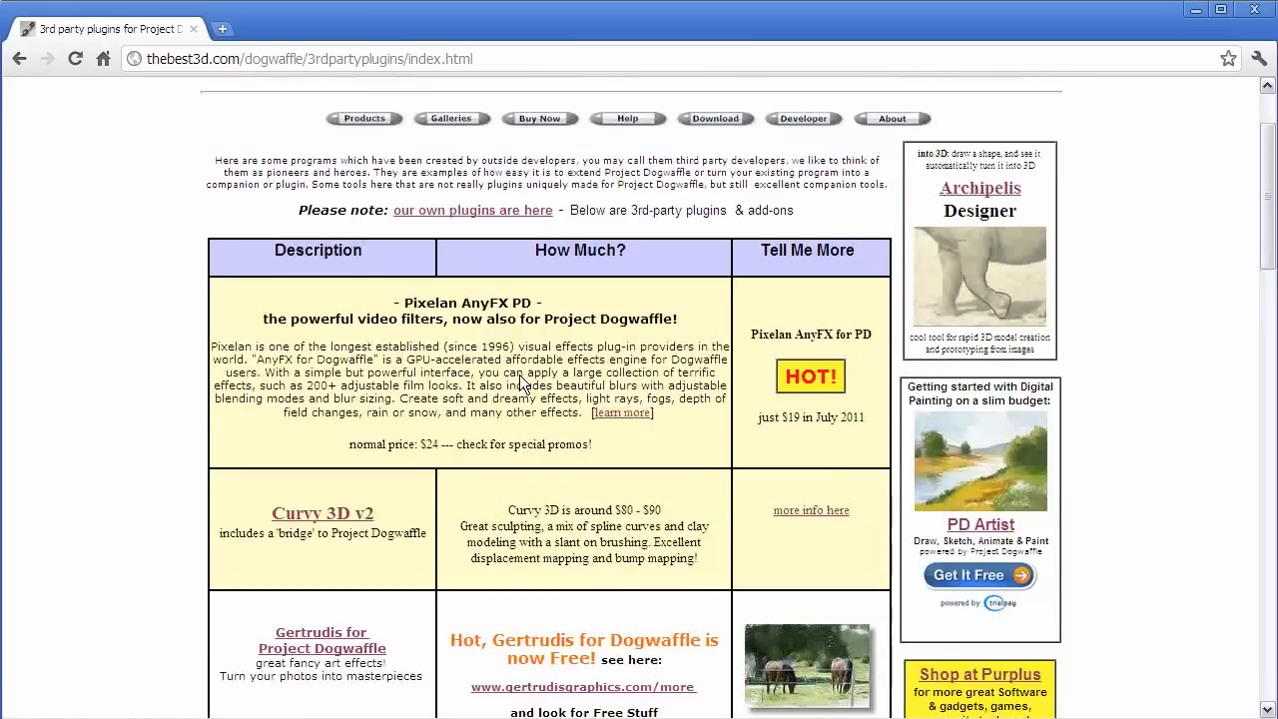
left_click_drag(416, 304, 540, 311)
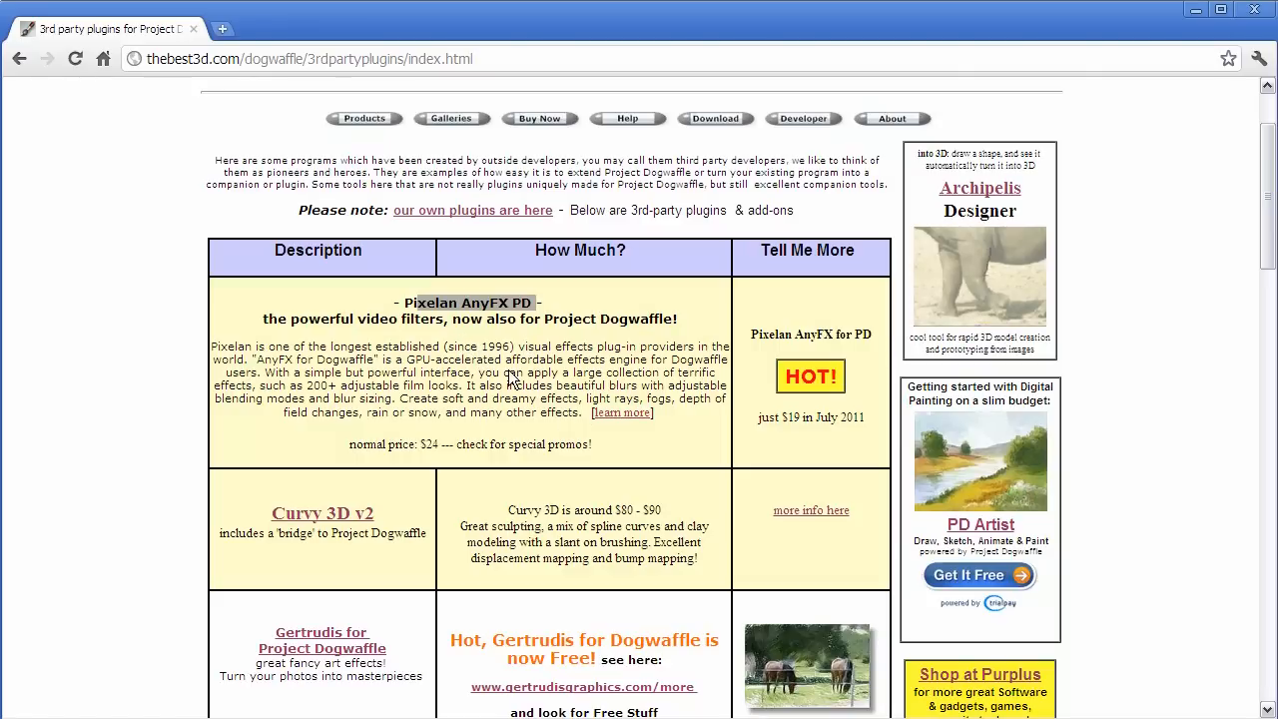
scroll(496, 367, "down", 4)
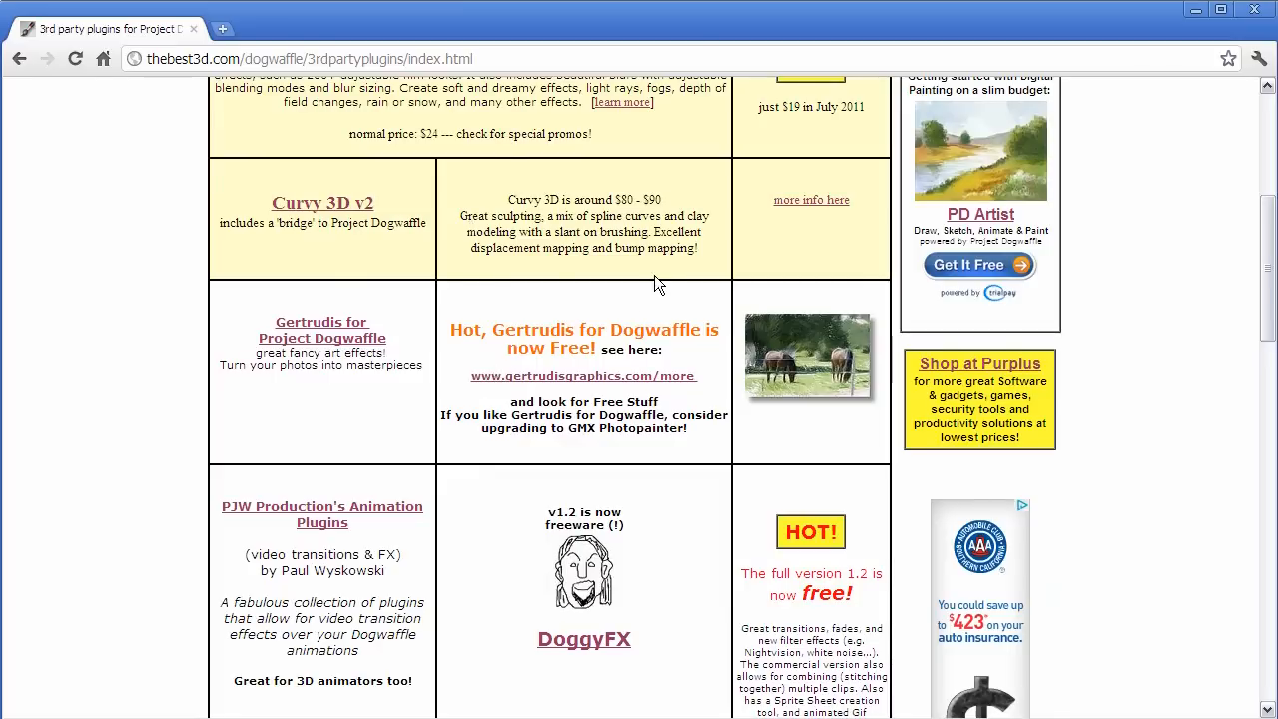
scroll(653, 277, "up", 3)
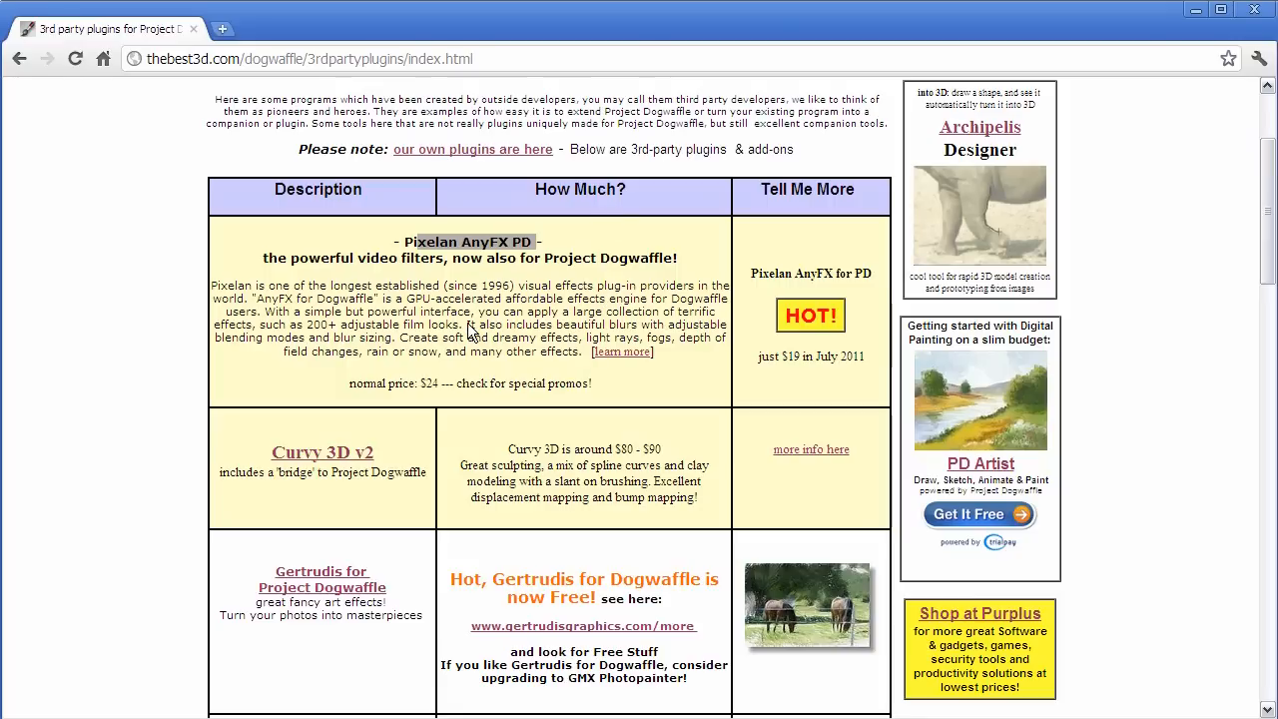
scroll(524, 454, "down", 3)
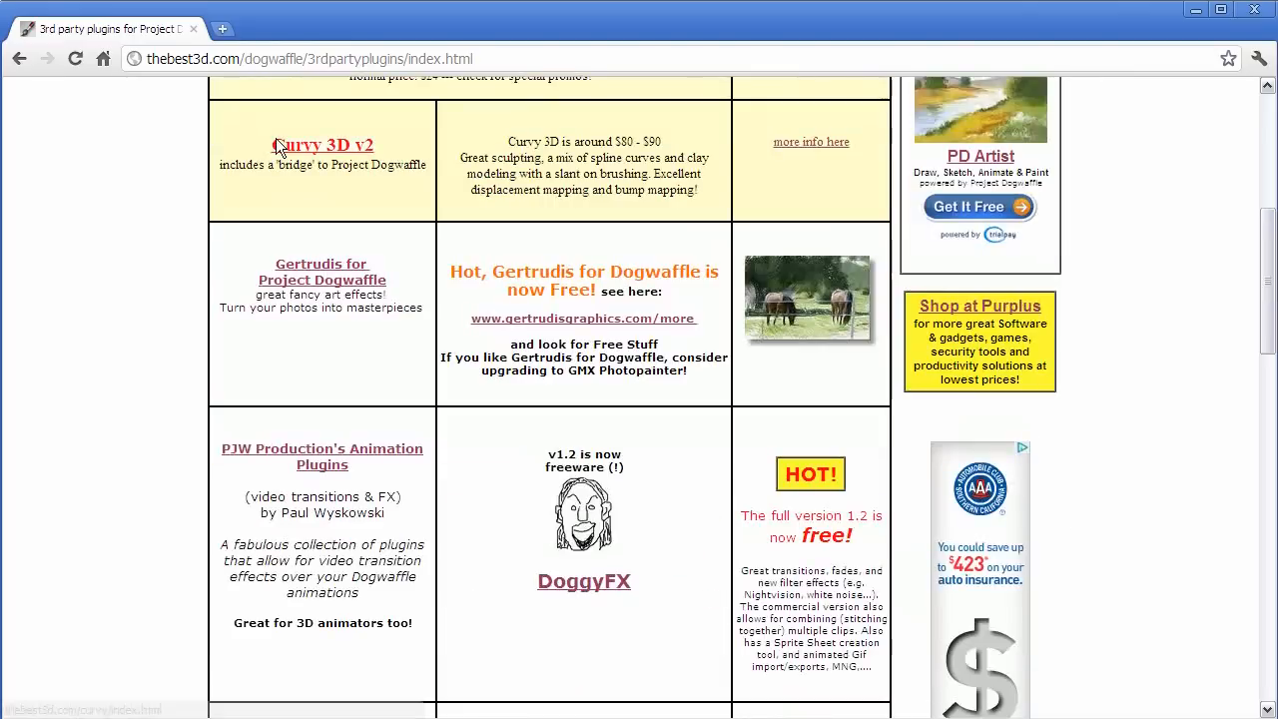
scroll(404, 449, "down", 8)
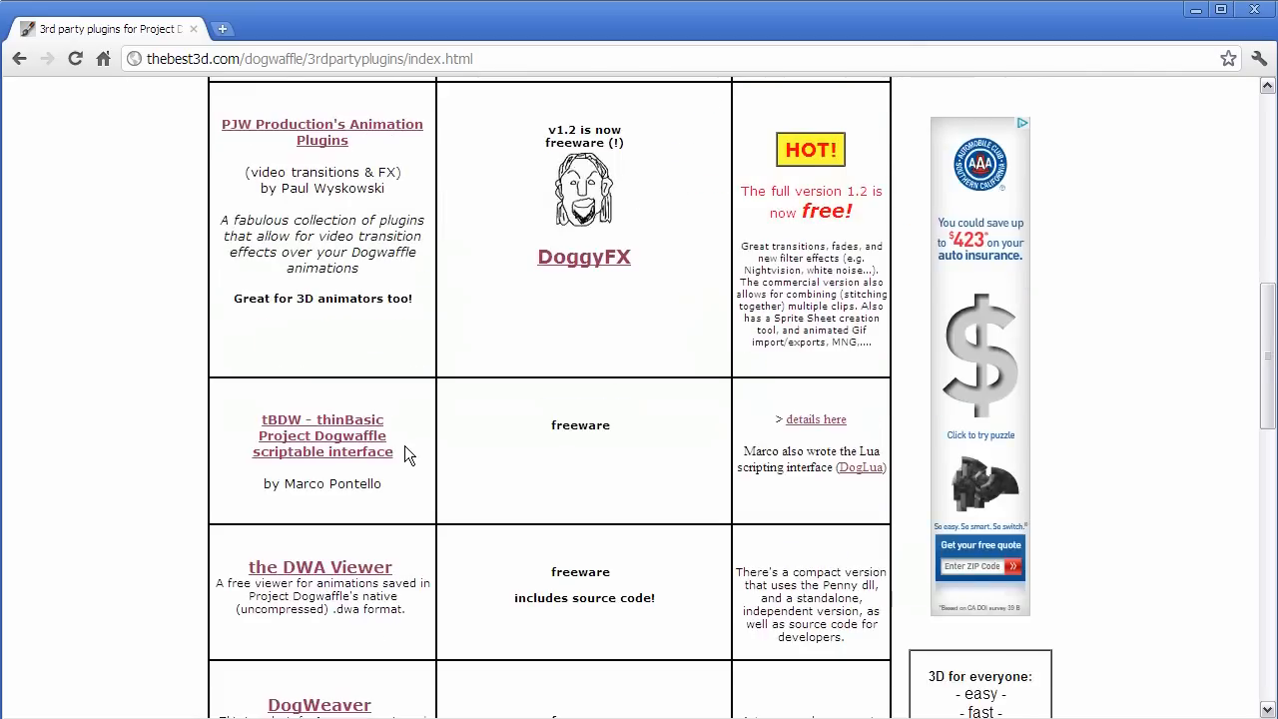
scroll(407, 454, "down", 2)
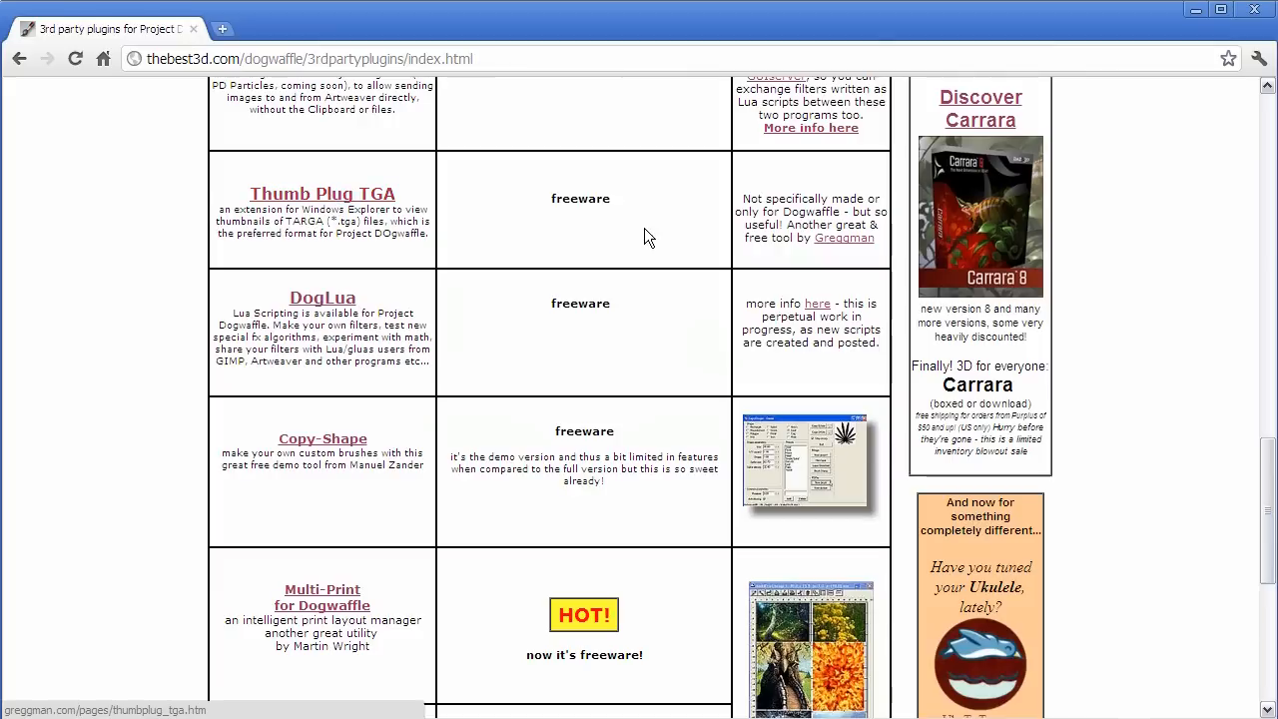
left_click(839, 238)
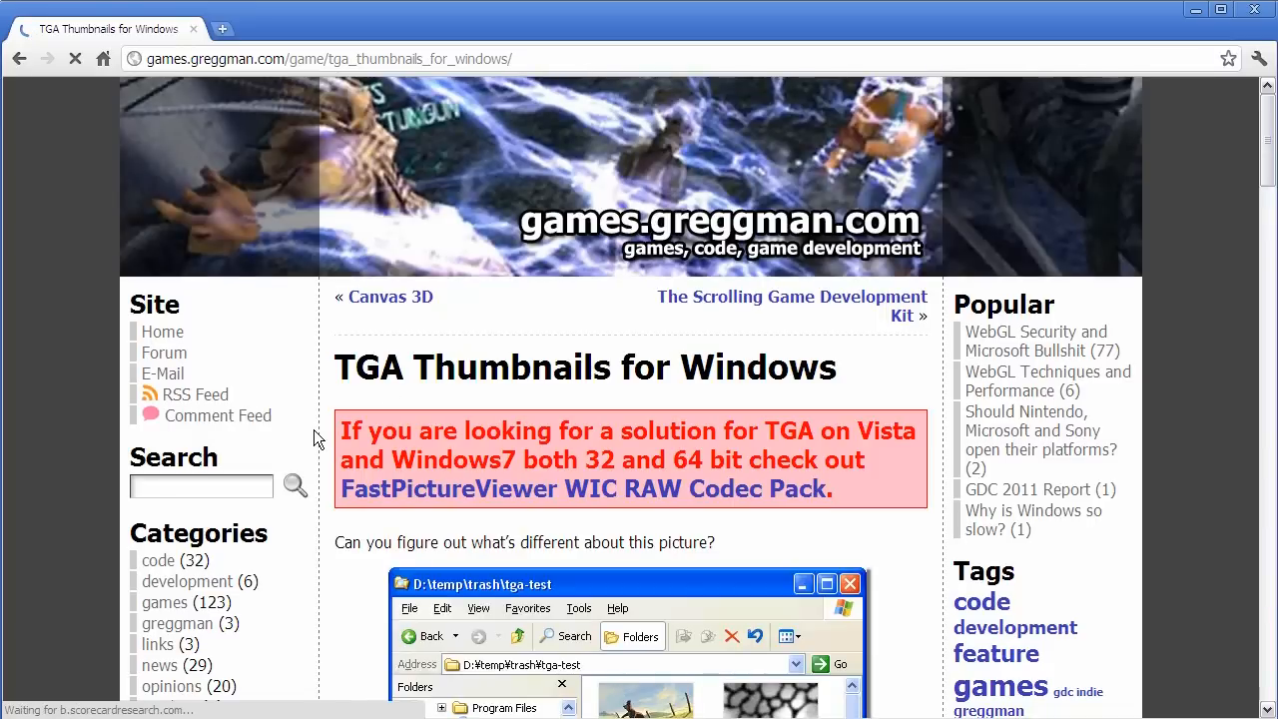
Read the TGA Thumbnails for Windows page, including the Vista and Windows 7 note and the example folder picture.
scroll(528, 486, "down", 1)
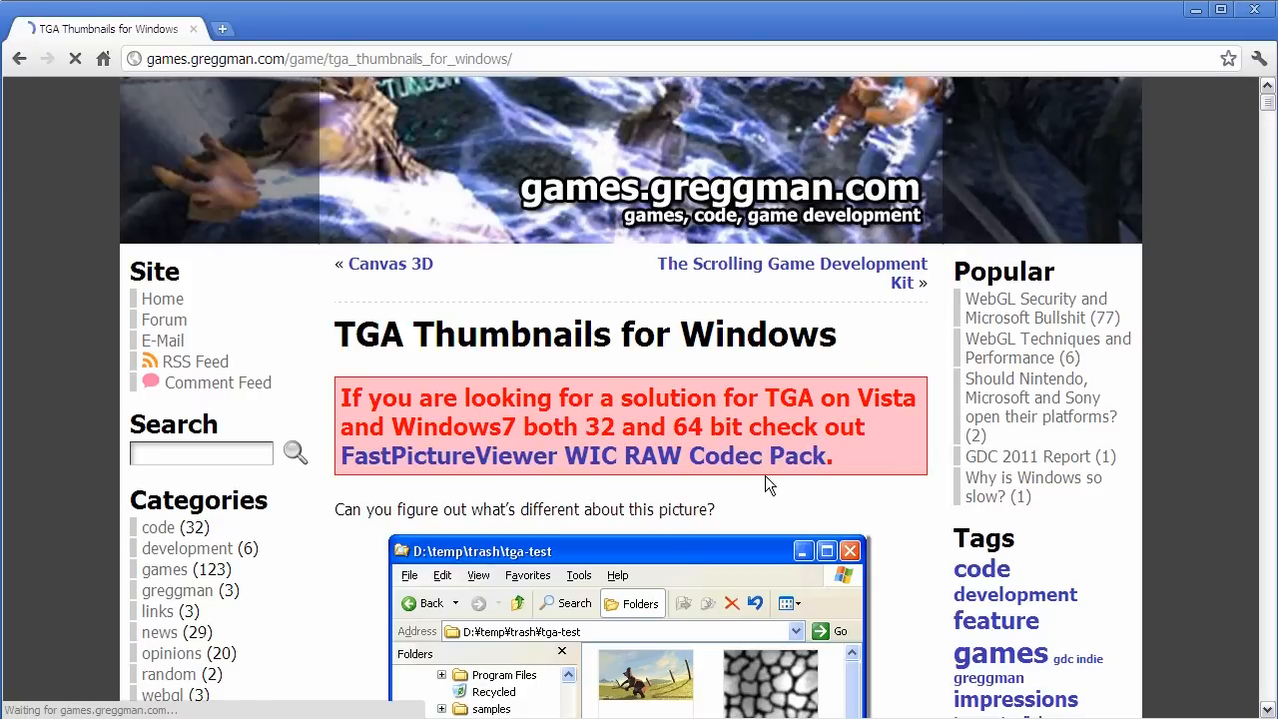
scroll(914, 476, "down", 15)
scroll(913, 476, "up", 7)
scroll(911, 479, "down", 1)
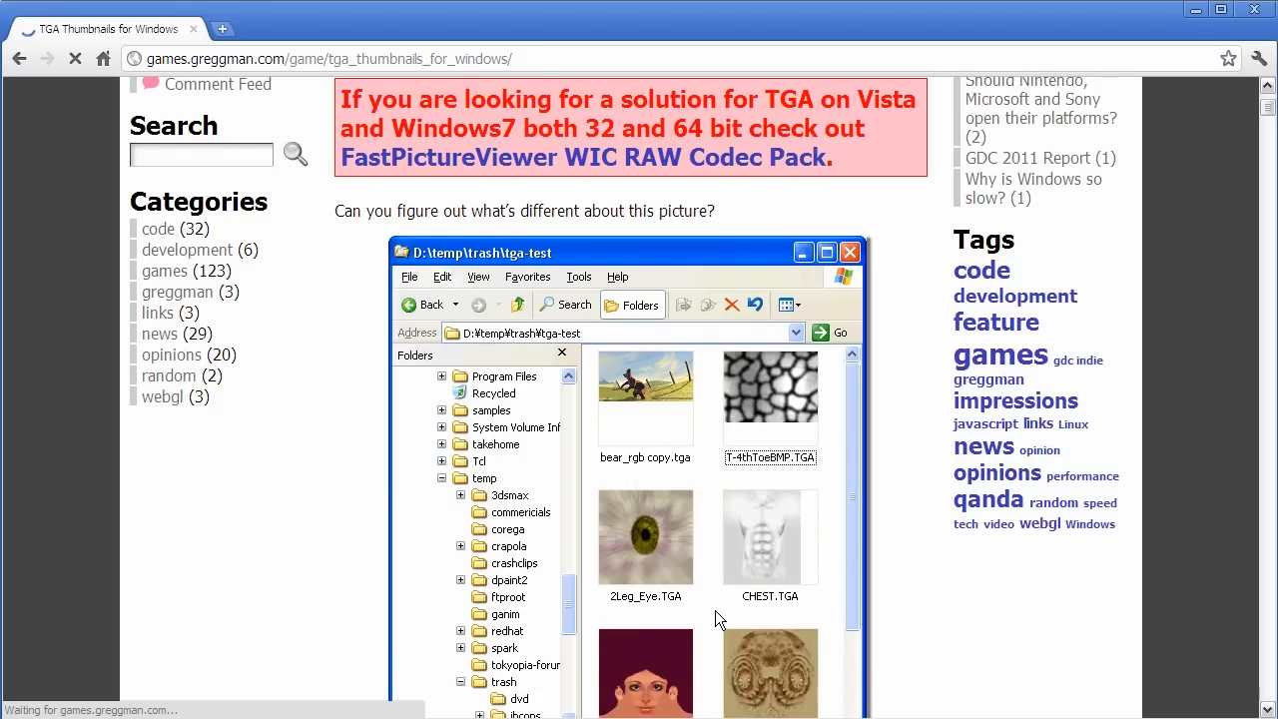
scroll(709, 598, "down", 4)
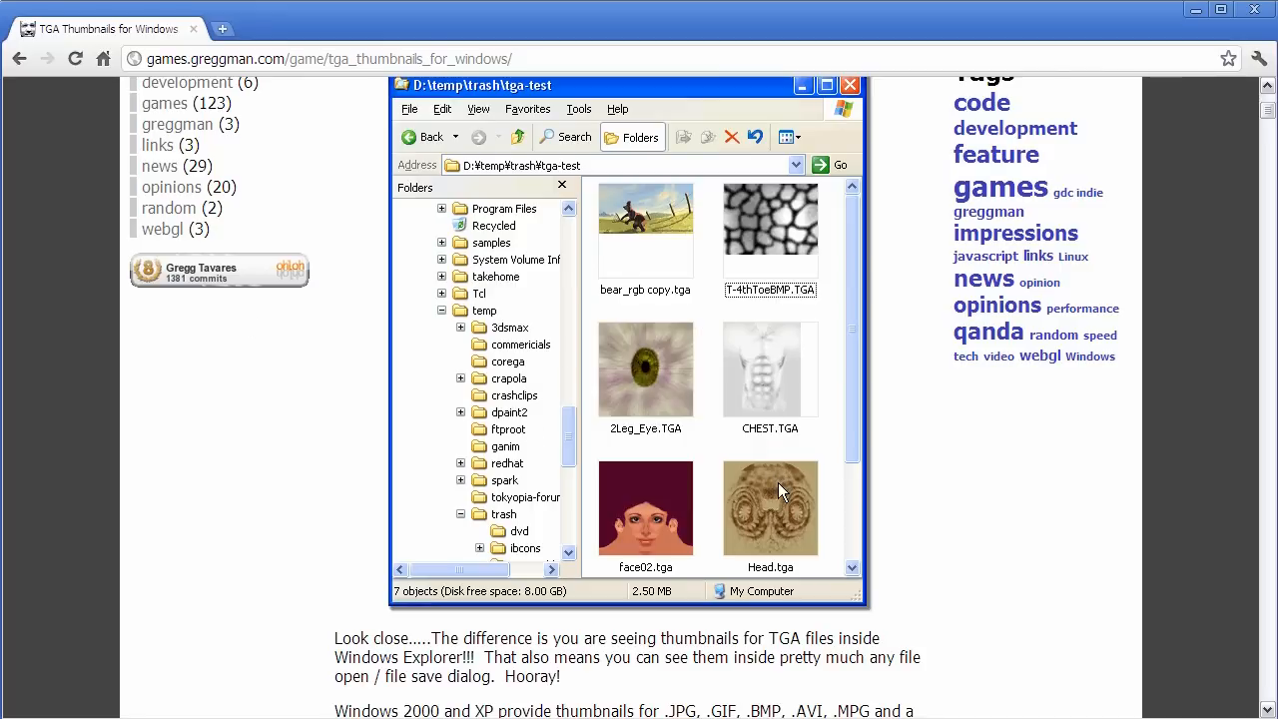
Return to Howler and open sprinte-alpha-blue.tga, replacing the existing image.
left_click(1203, 17)
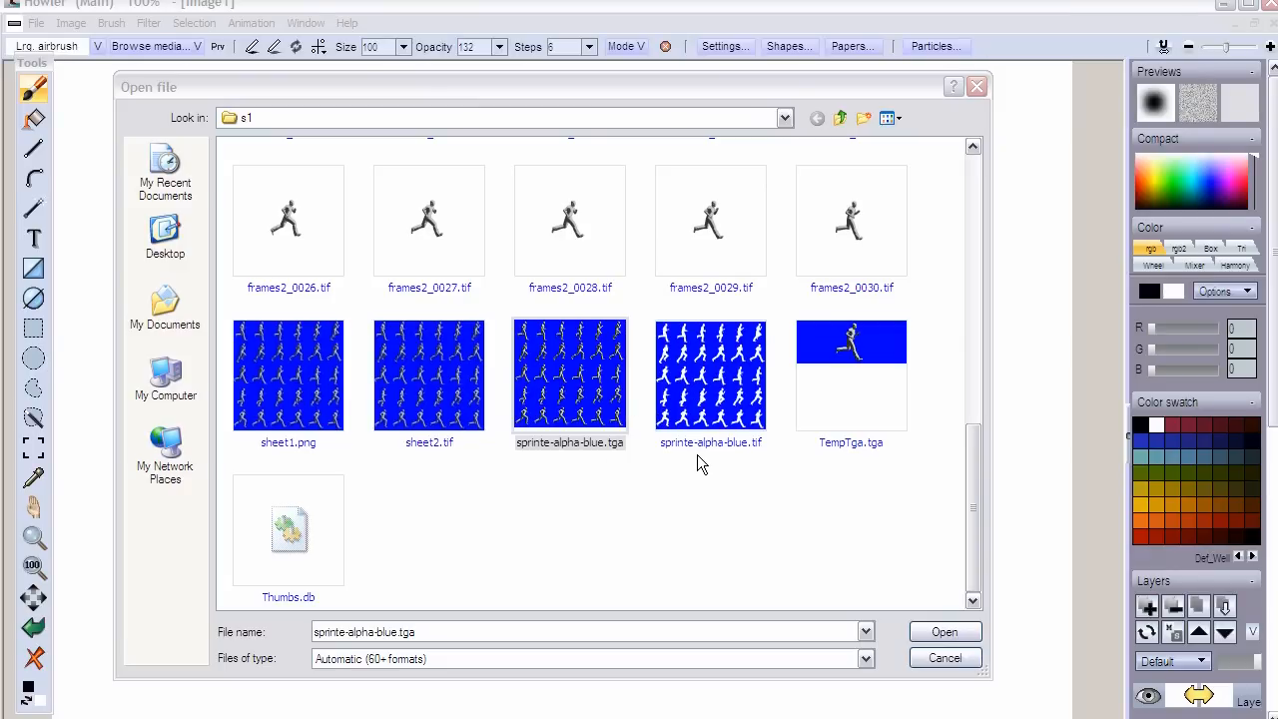
left_click(569, 347)
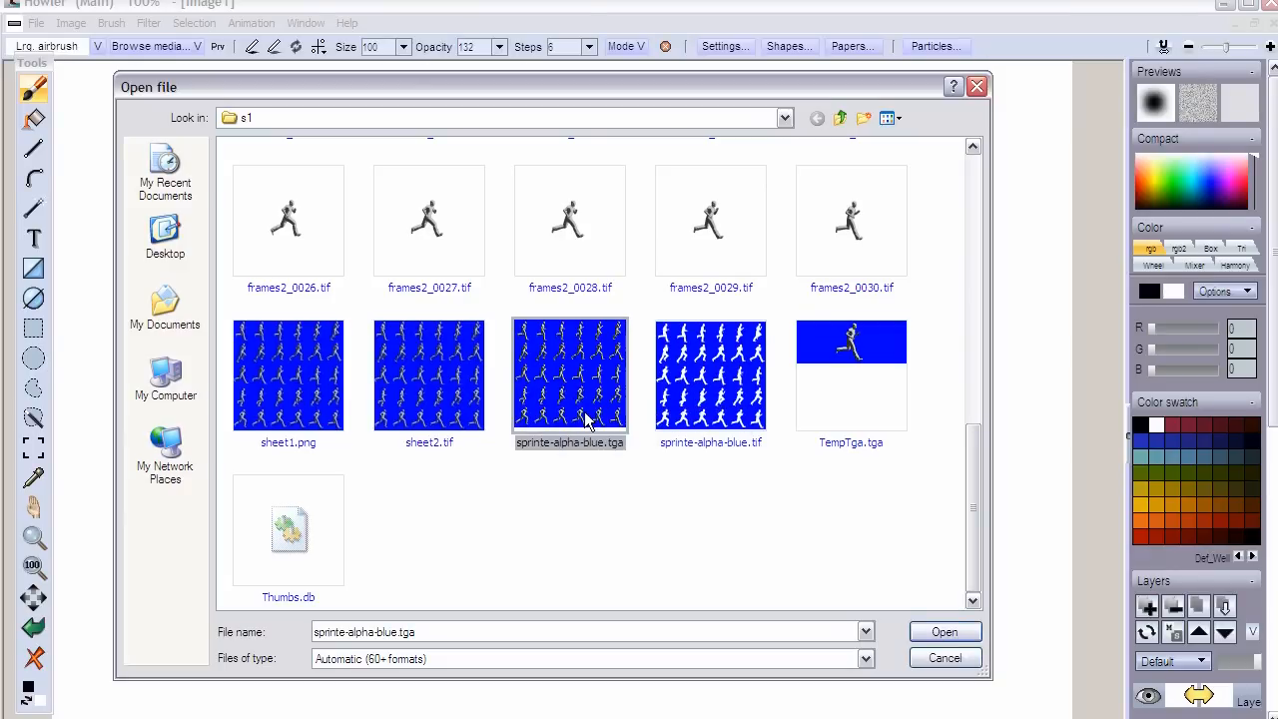
left_click(937, 630)
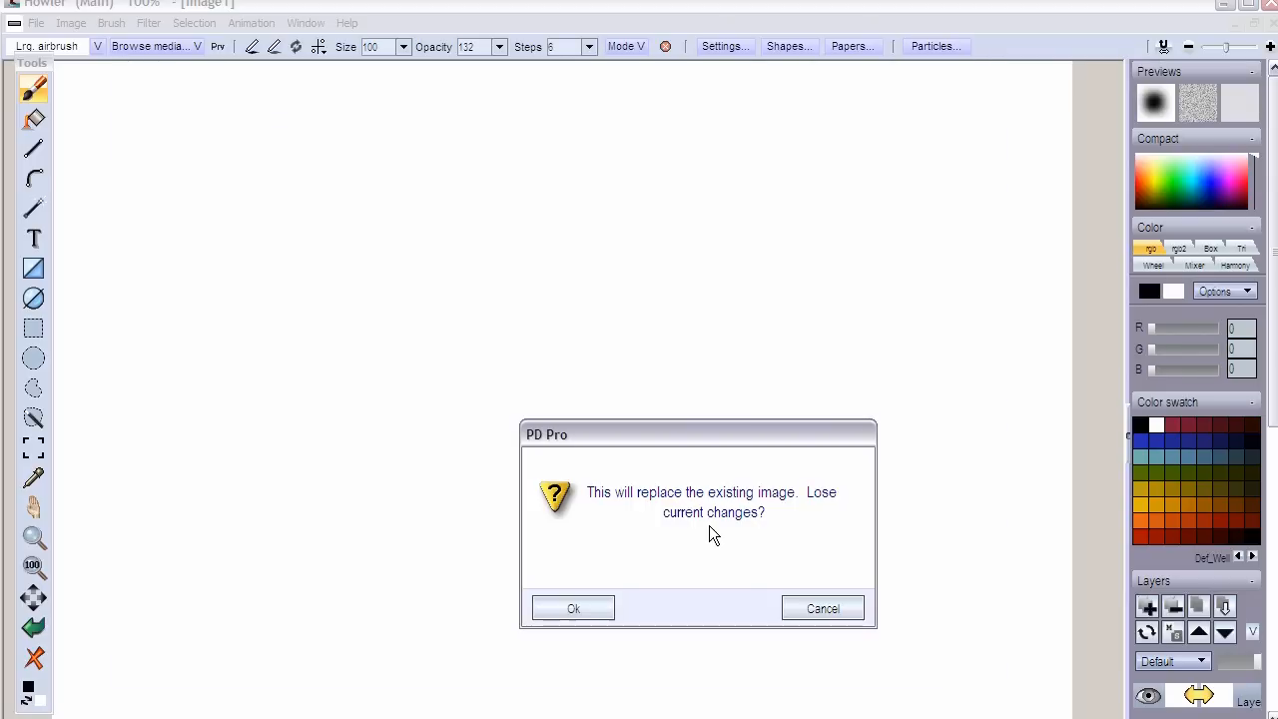
left_click(577, 610)
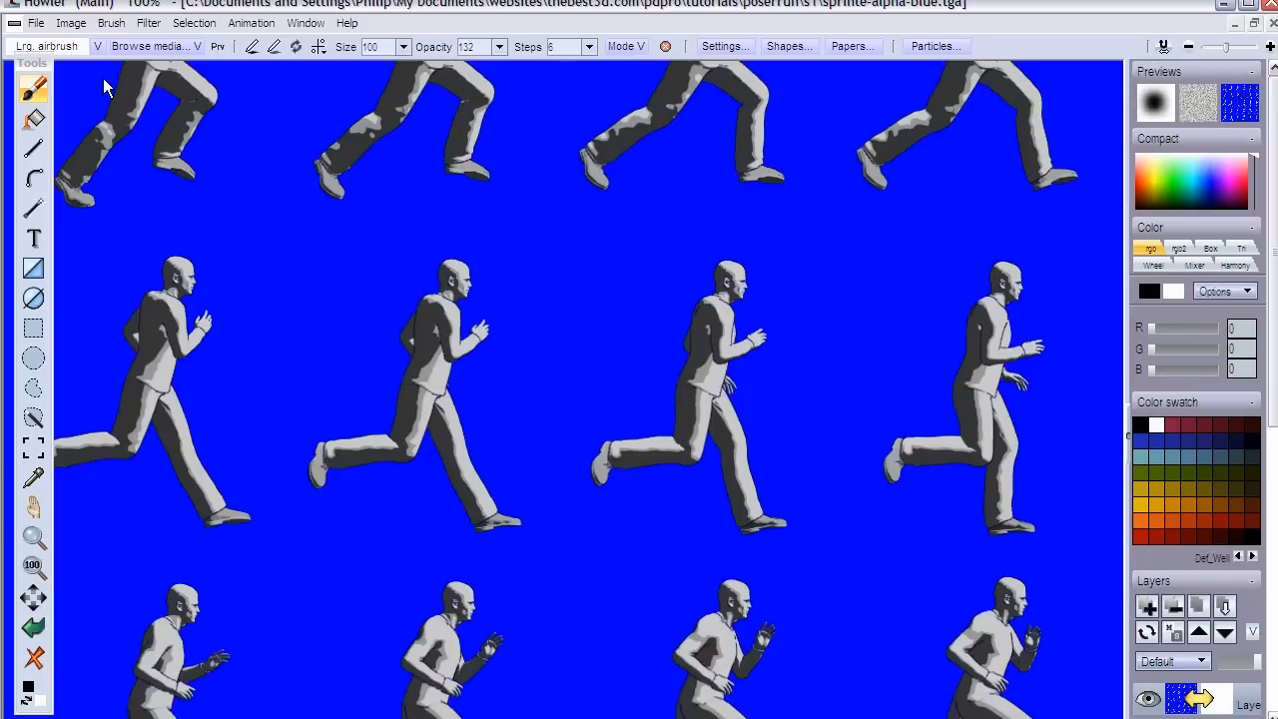
Store a copy of the sprite sheet image and place its thumbnail over the canvas's lower-left corner.
left_click(71, 22)
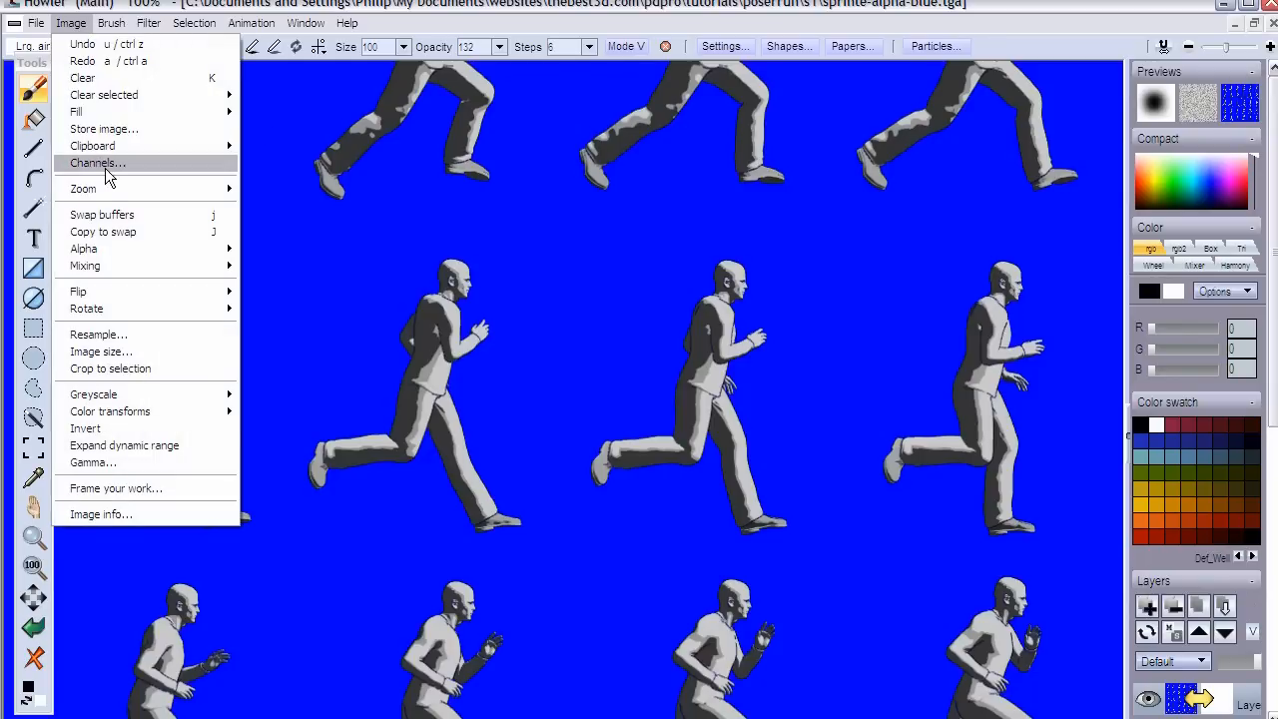
left_click(106, 133)
left_click_drag(185, 182, 130, 577)
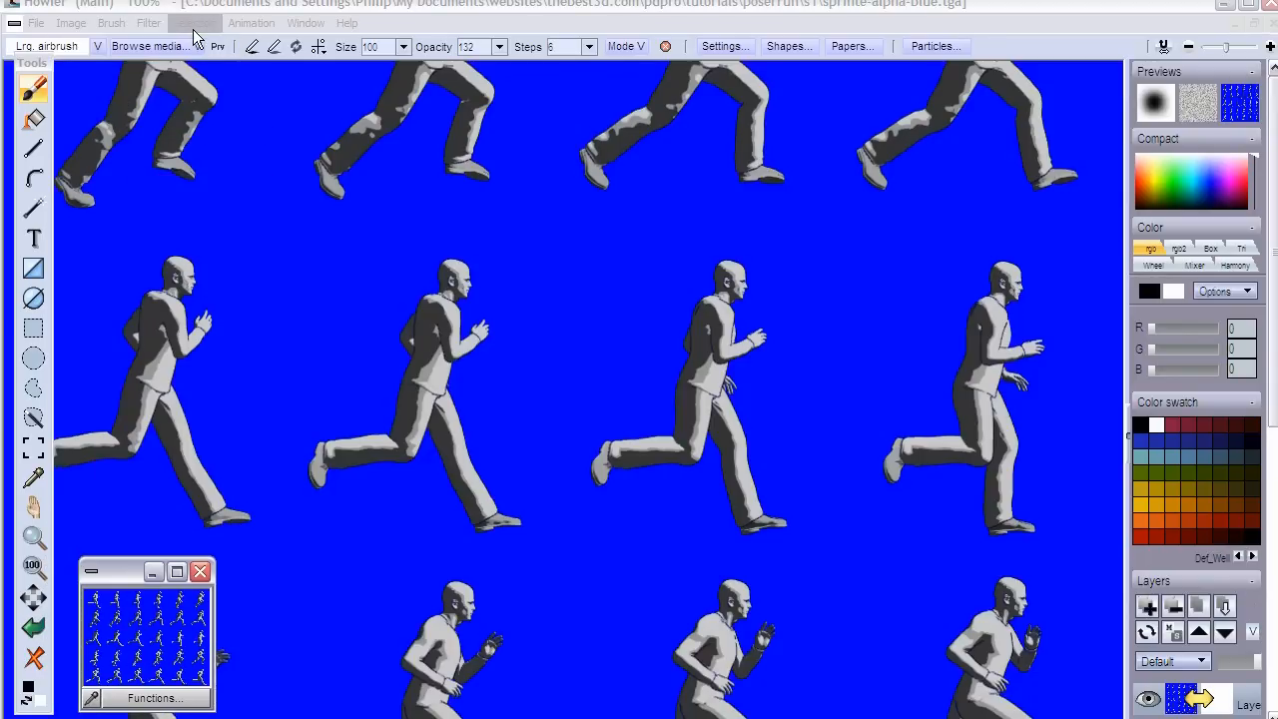
Store the sprite sheet's alpha, invert the stored copy, and park the Alpha buffer window at the canvas's lower edge.
left_click(194, 23)
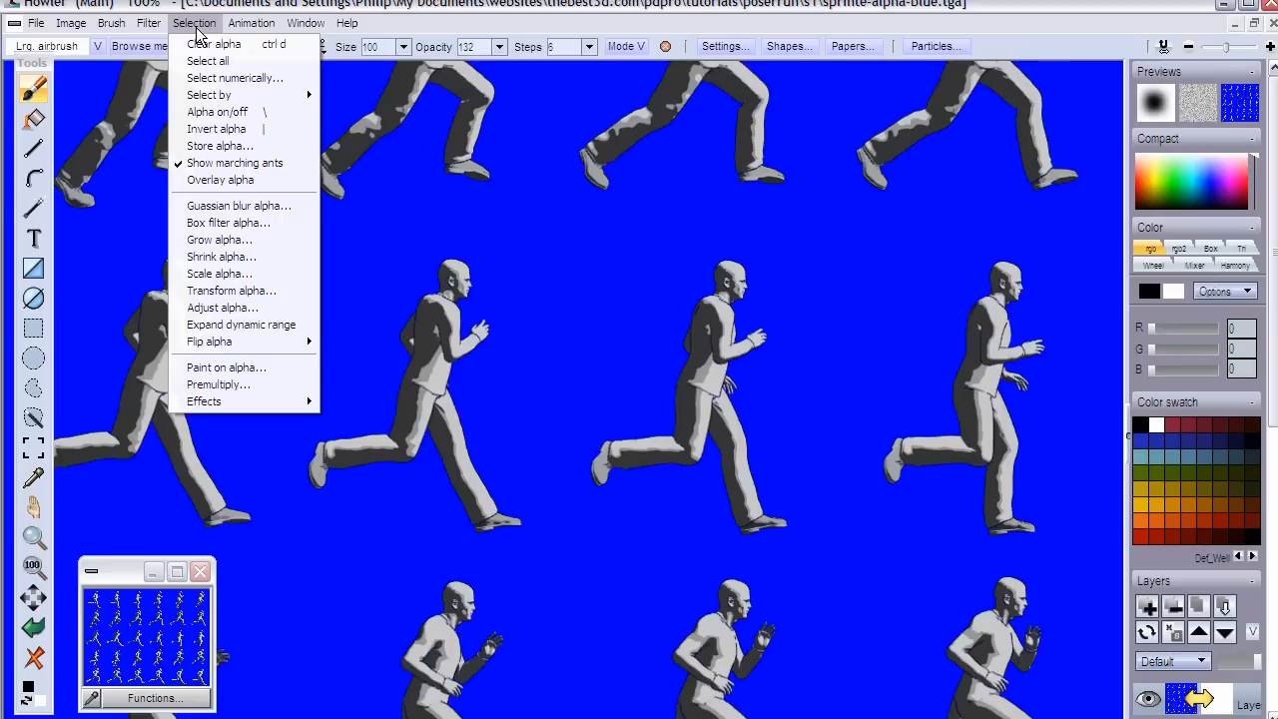
left_click(237, 147)
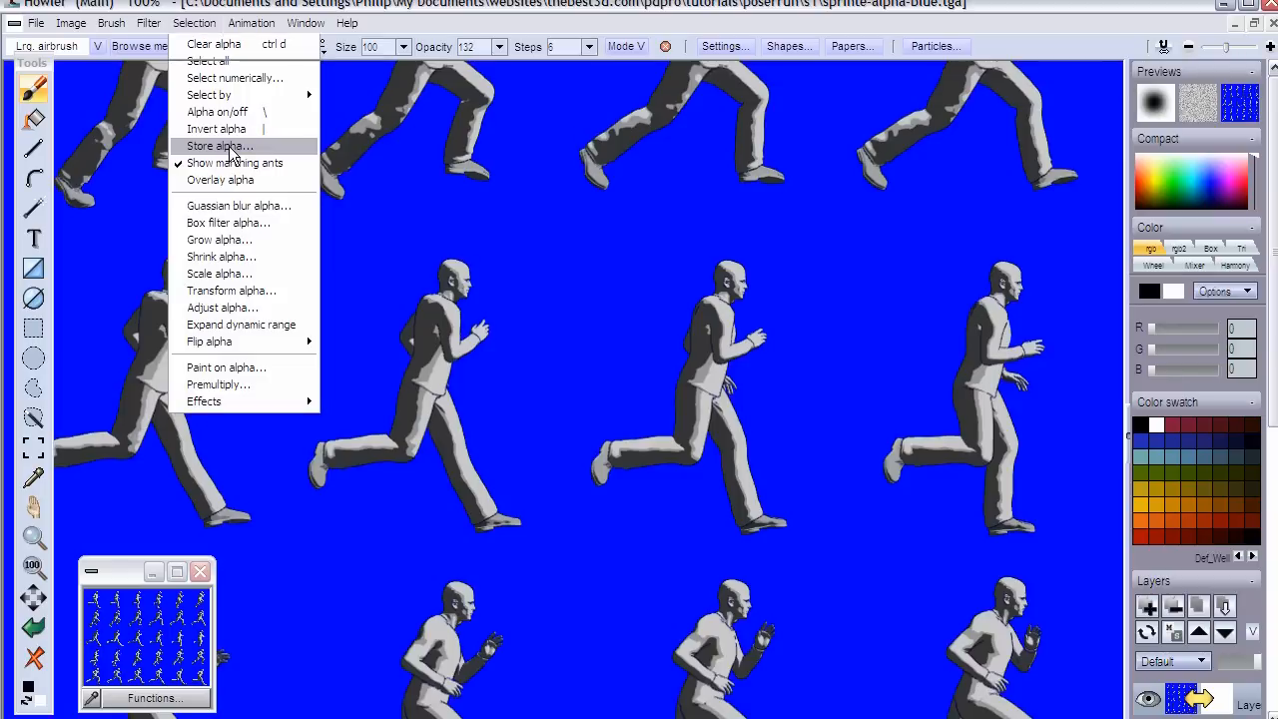
left_click_drag(311, 223, 414, 456)
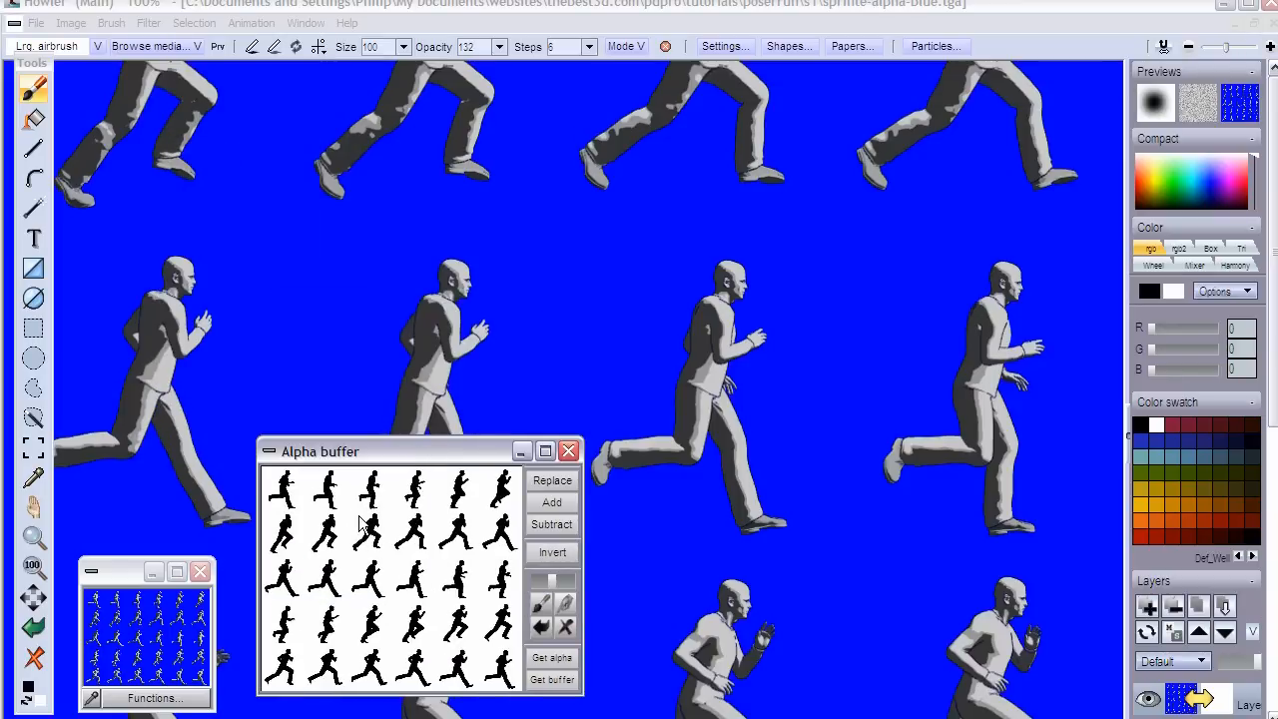
left_click(554, 555)
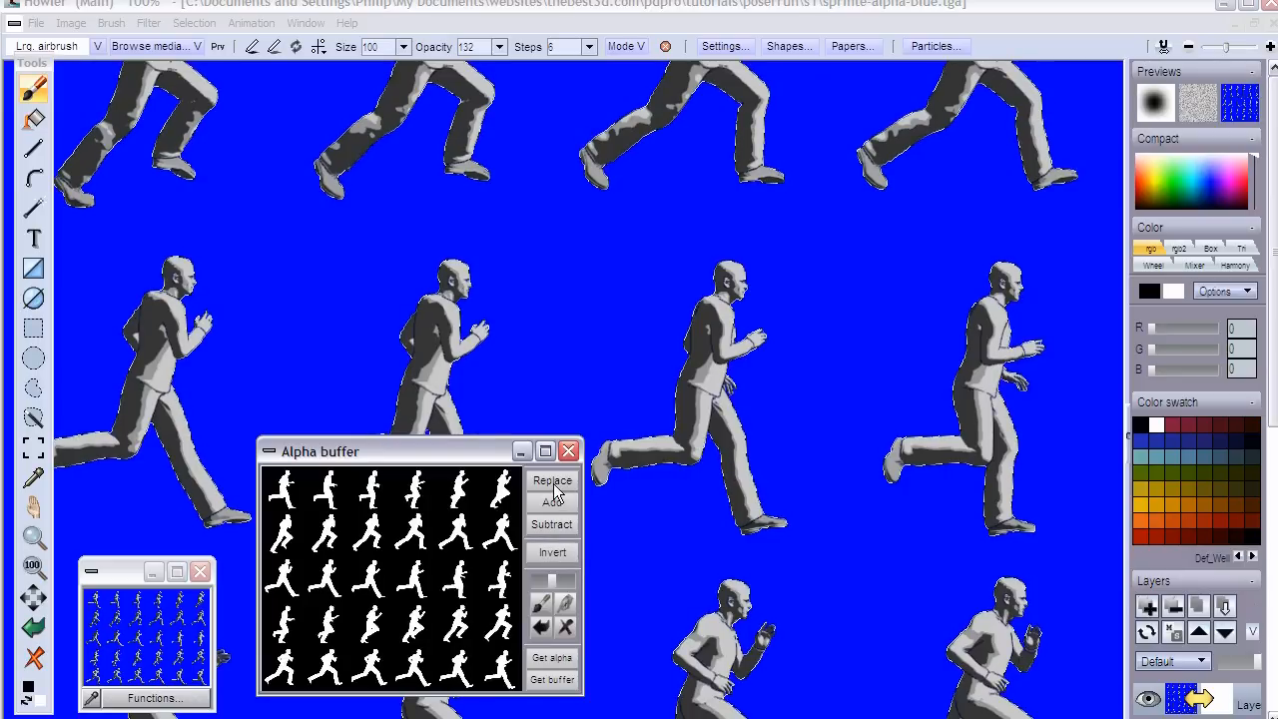
left_click_drag(442, 453, 519, 718)
left_click_drag(1011, 717, 995, 712)
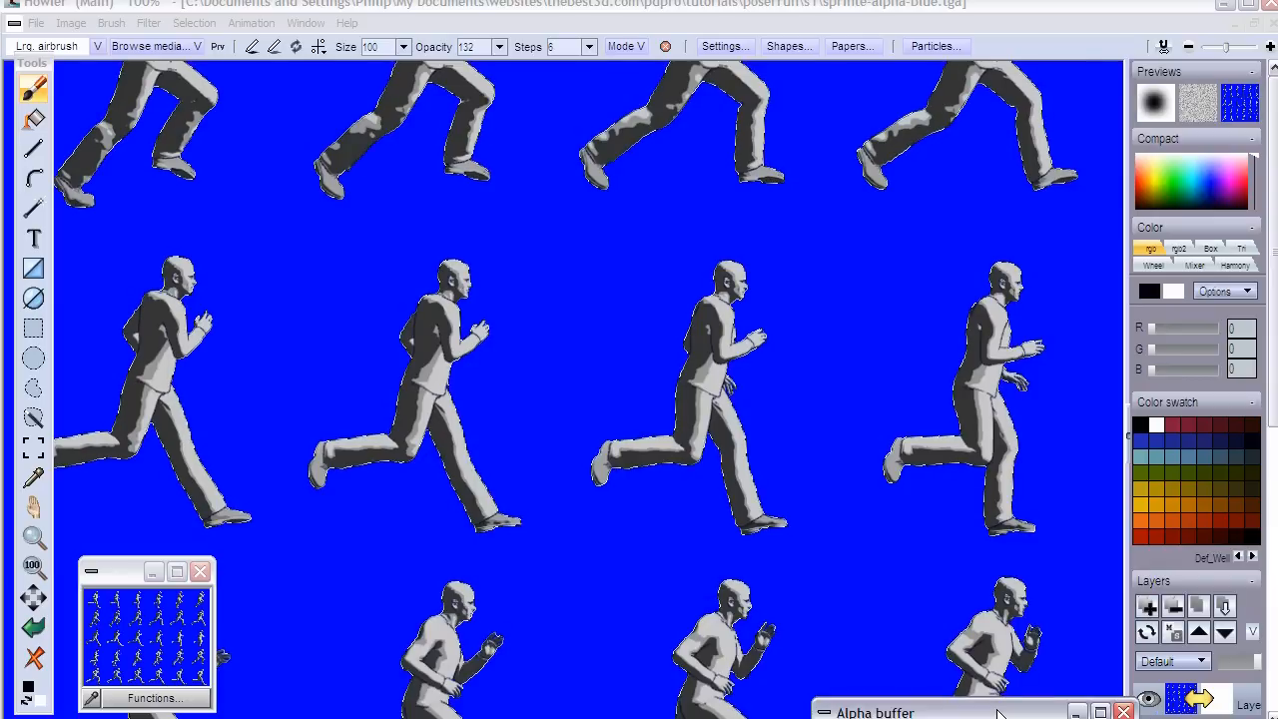
Clear the alpha selection and move the stored image thumbnail out of the canvas view.
left_click(190, 24)
left_click(209, 44)
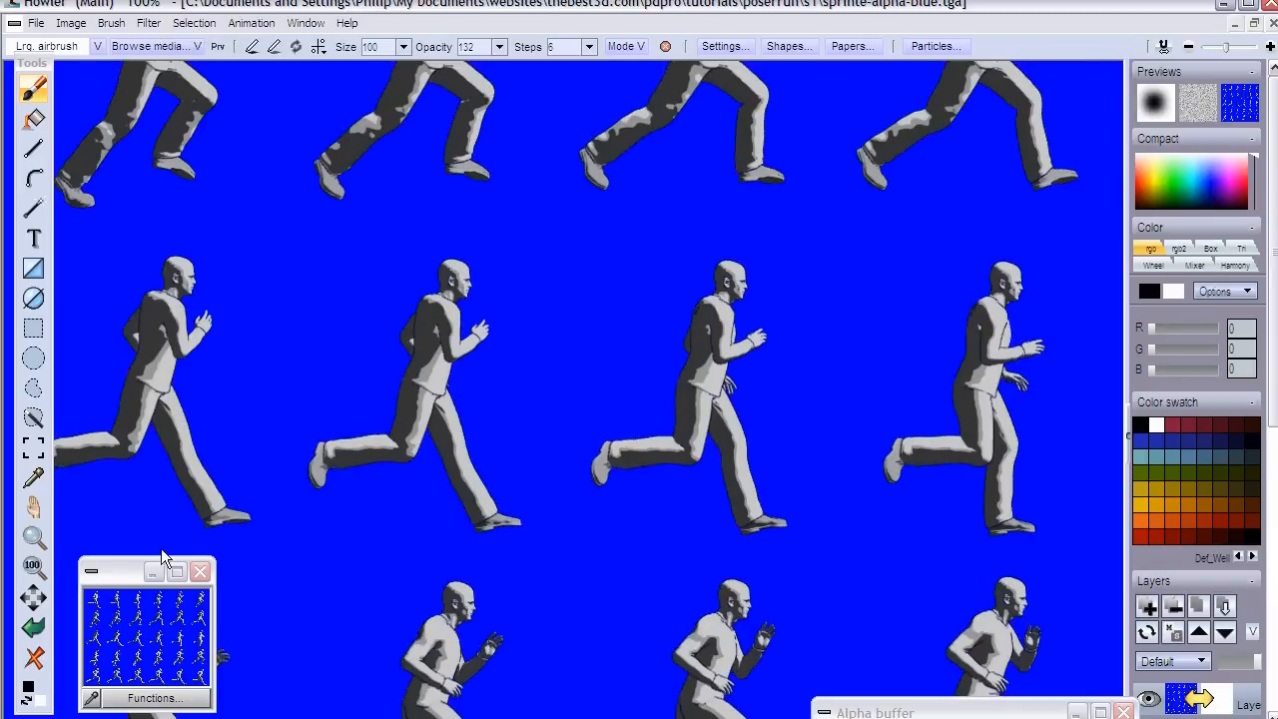
left_click(128, 577)
left_click_drag(128, 581, 136, 718)
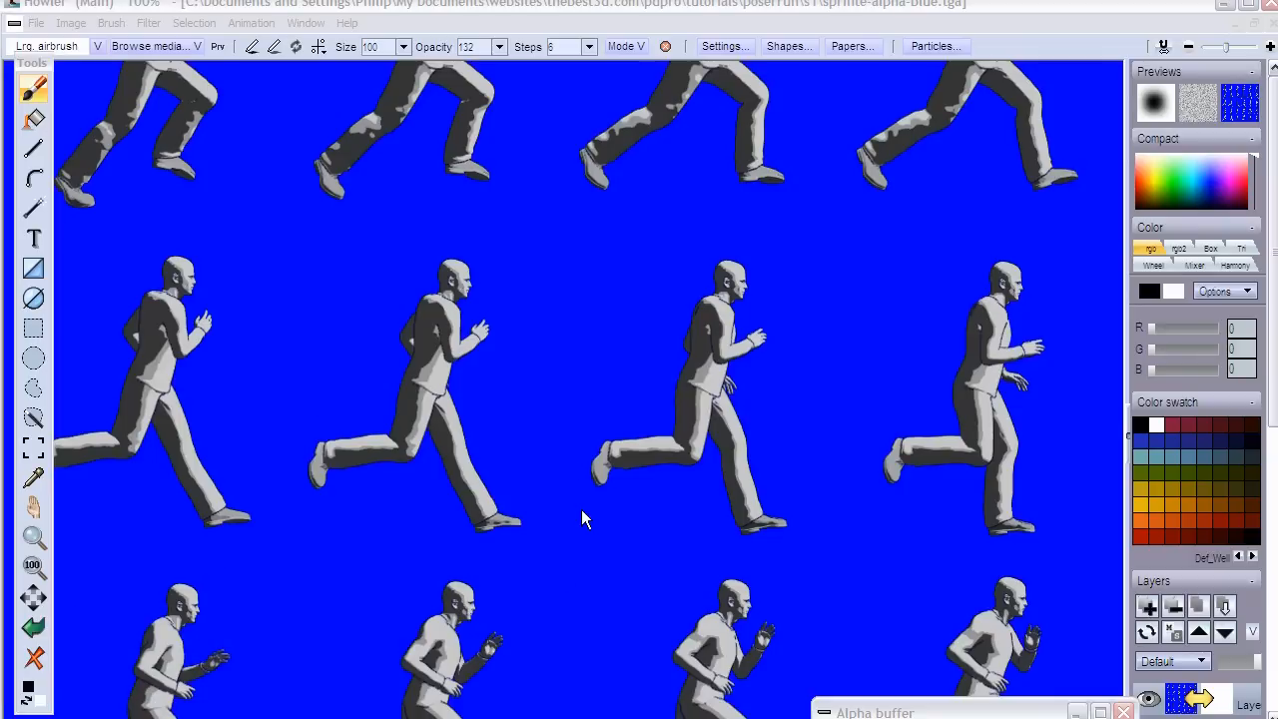
Select the blue background around the runners with the magic wand.
left_click(34, 418)
left_click(321, 340)
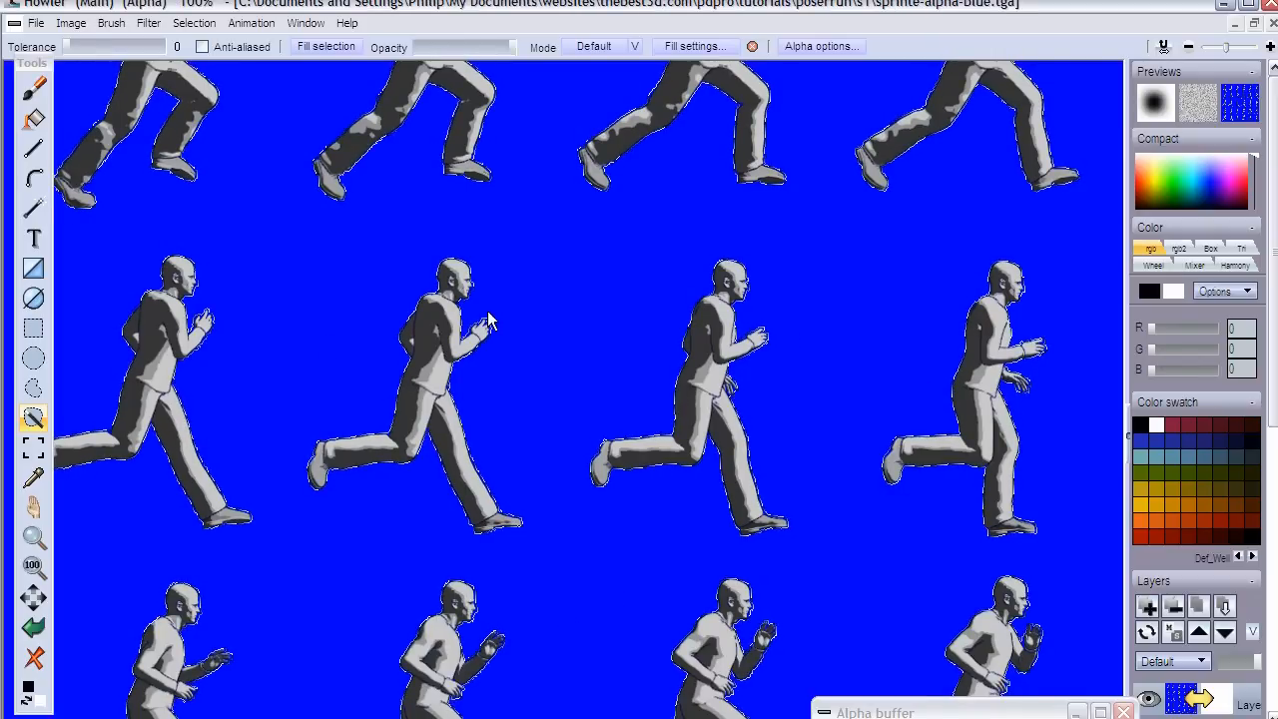
left_click_drag(425, 505, 495, 116)
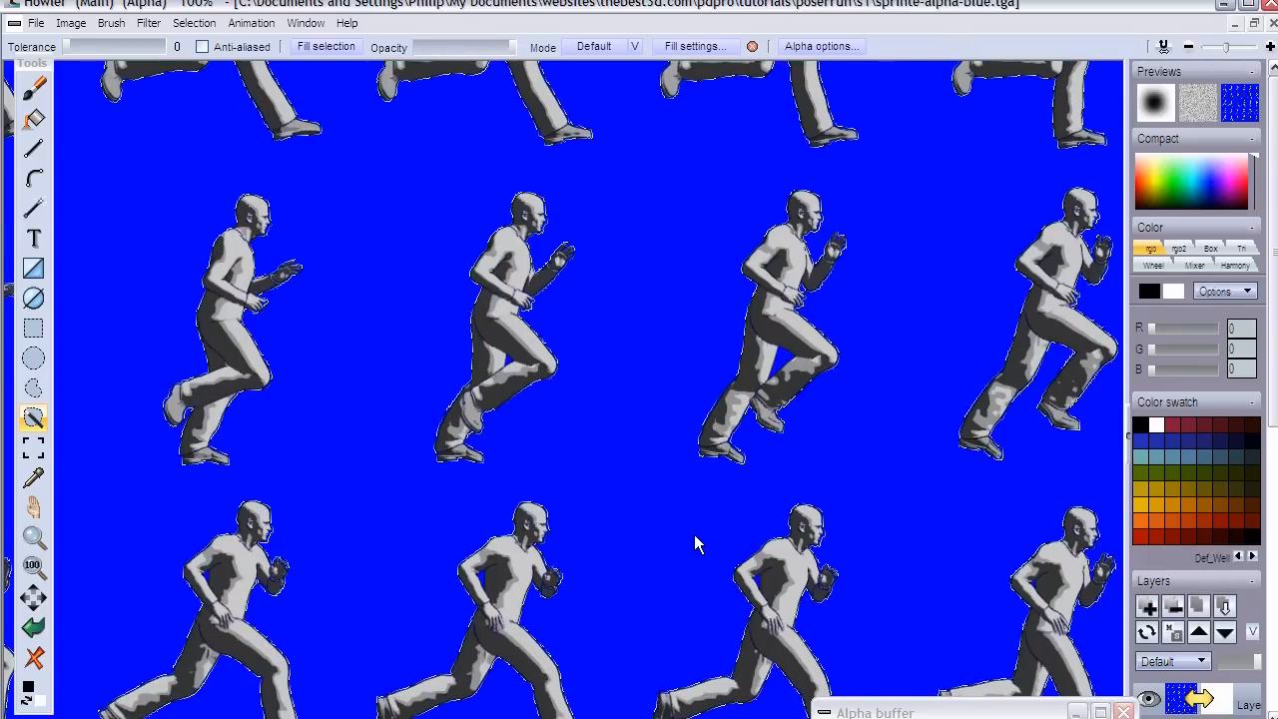
left_click_drag(812, 624, 613, 562)
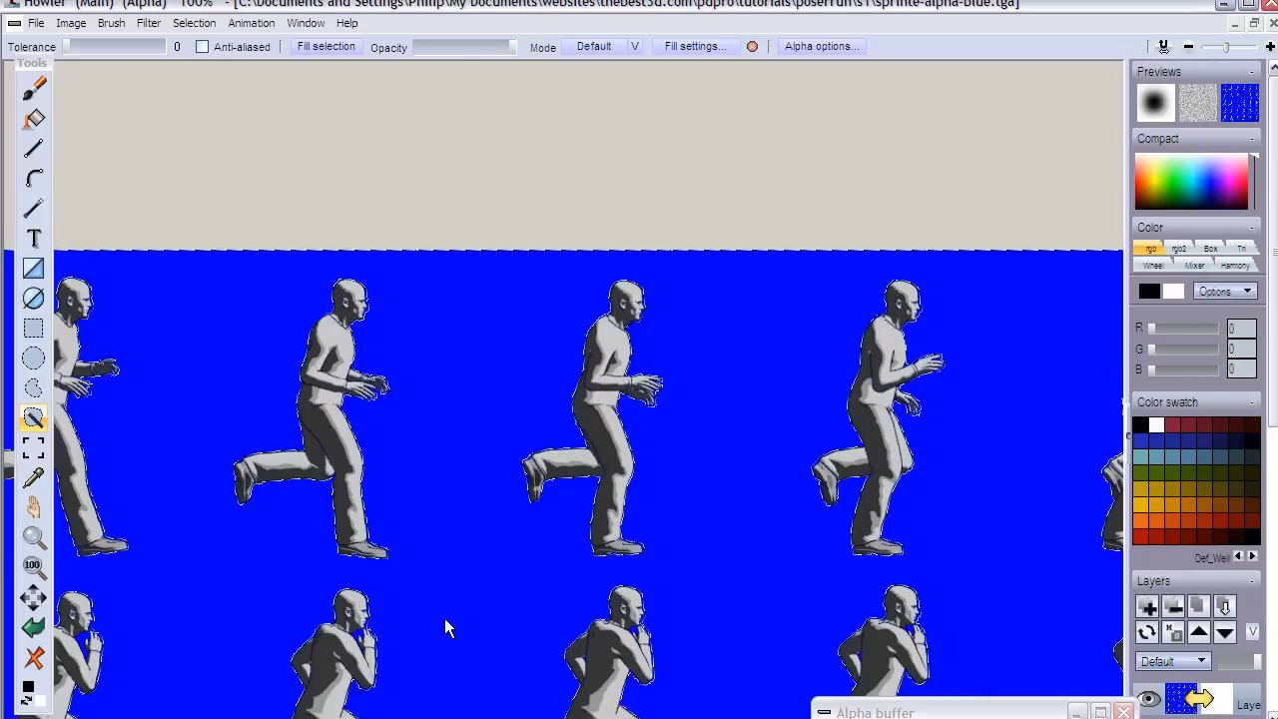
Examine the selection edge around a second-row runner's head and shoulders at high magnification.
scroll(471, 500, "down", 4)
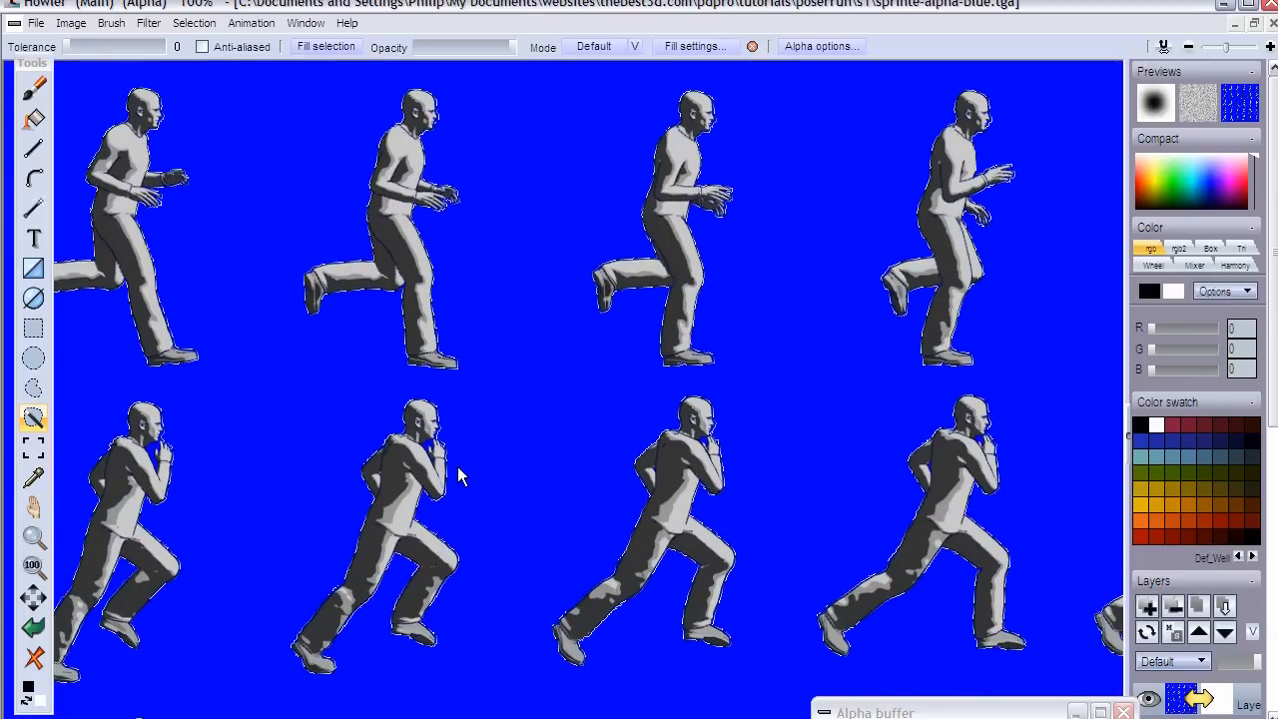
scroll(400, 458, "up", 2)
scroll(401, 458, "up", 5)
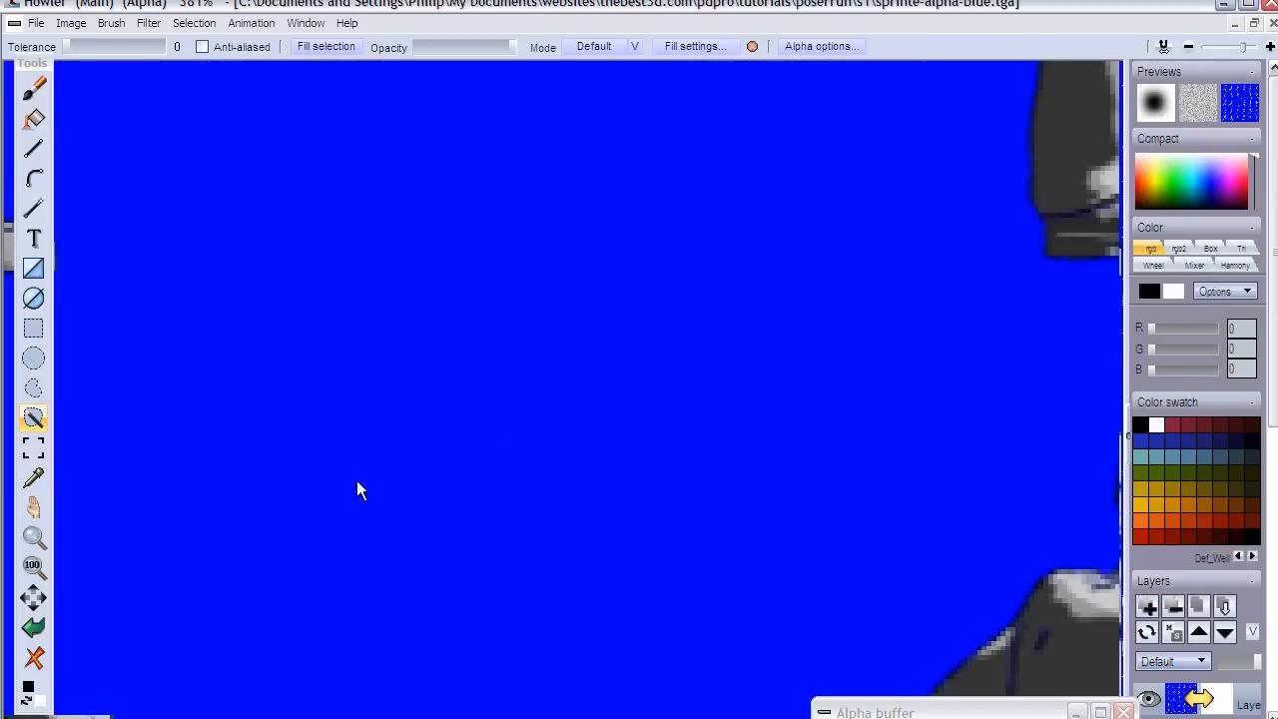
left_click_drag(357, 480, 949, 284)
left_click_drag(486, 467, 643, 376)
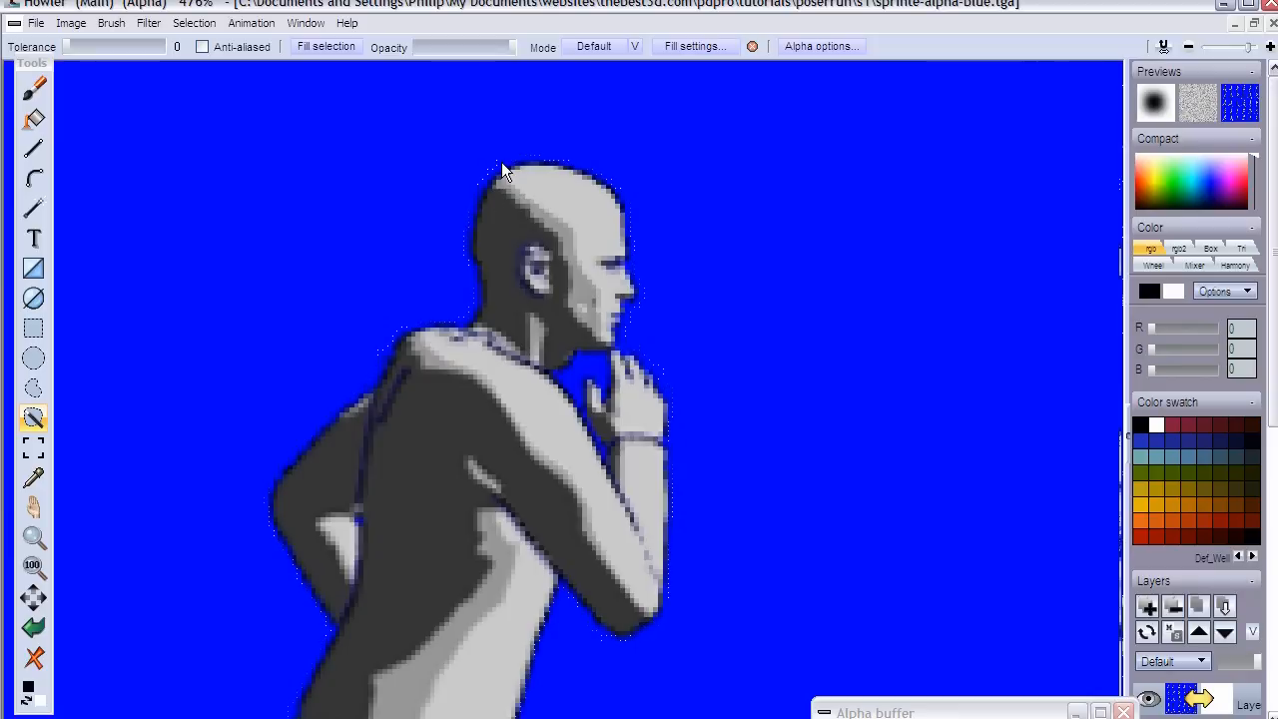
scroll(499, 302, "up", 1)
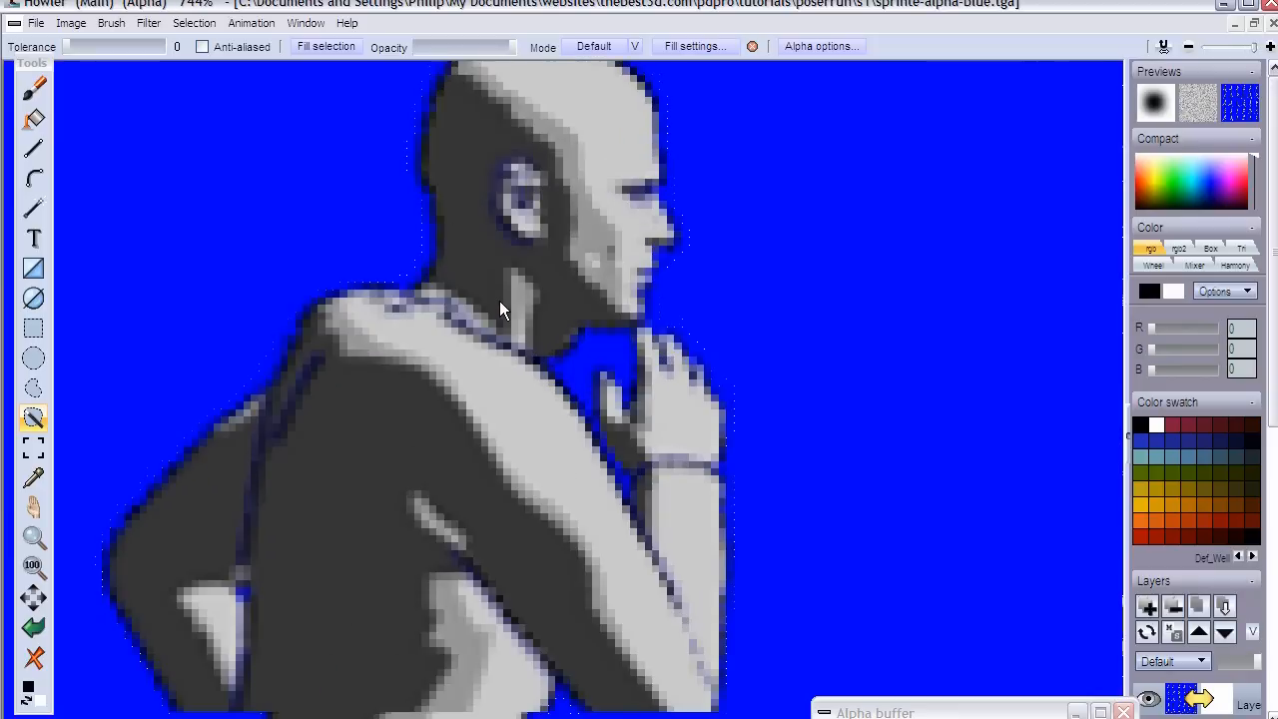
scroll(485, 268, "up", 1)
scroll(599, 519, "up", 1)
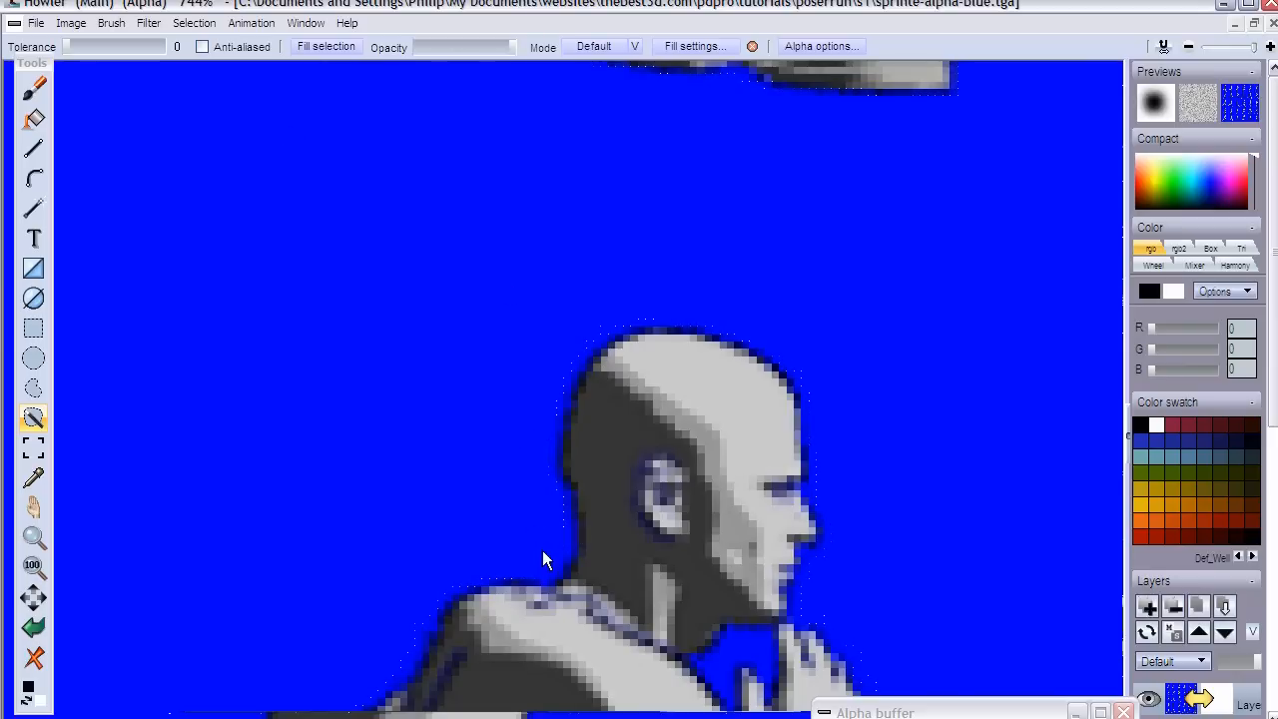
left_click_drag(499, 521, 482, 366)
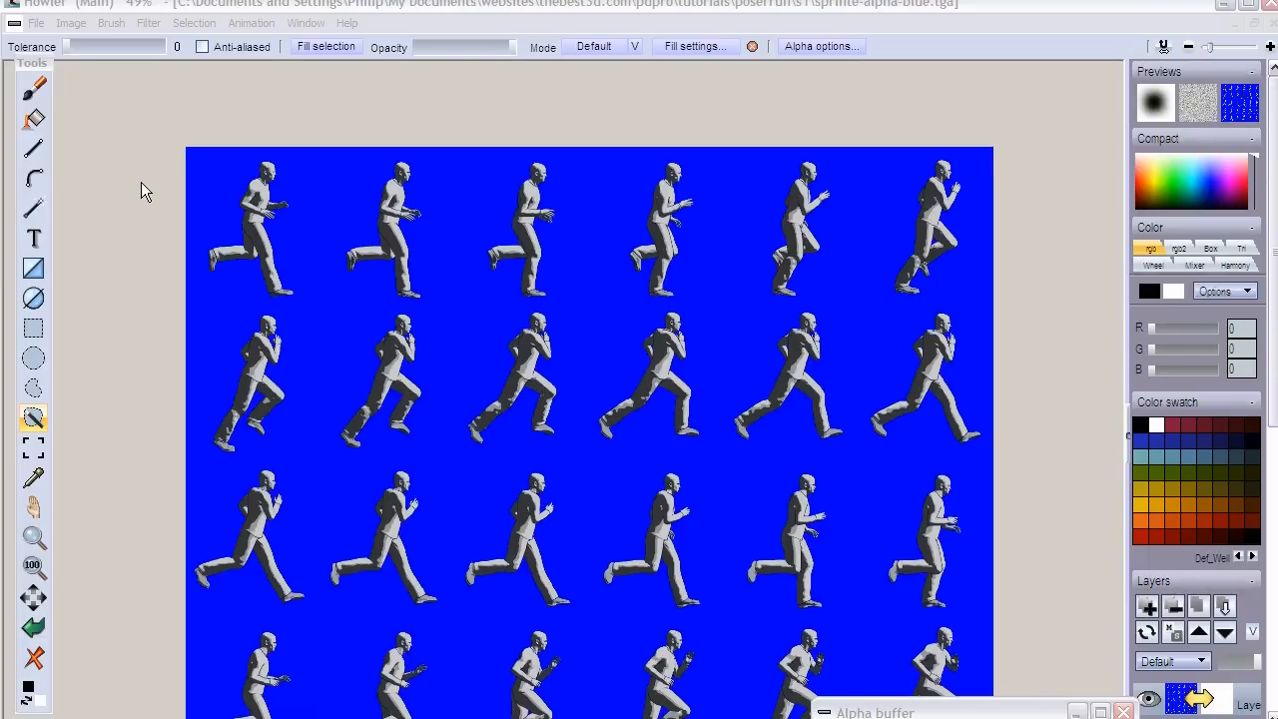
left_click(163, 10)
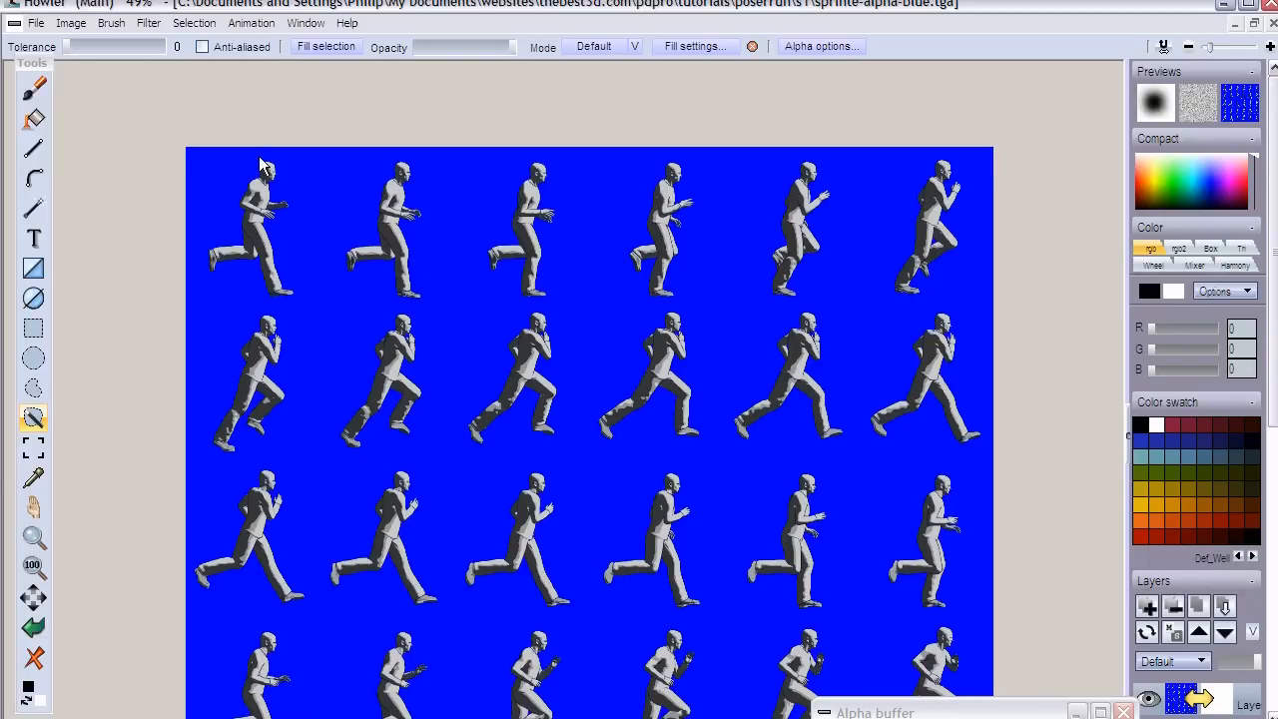
left_click_drag(491, 458, 485, 407)
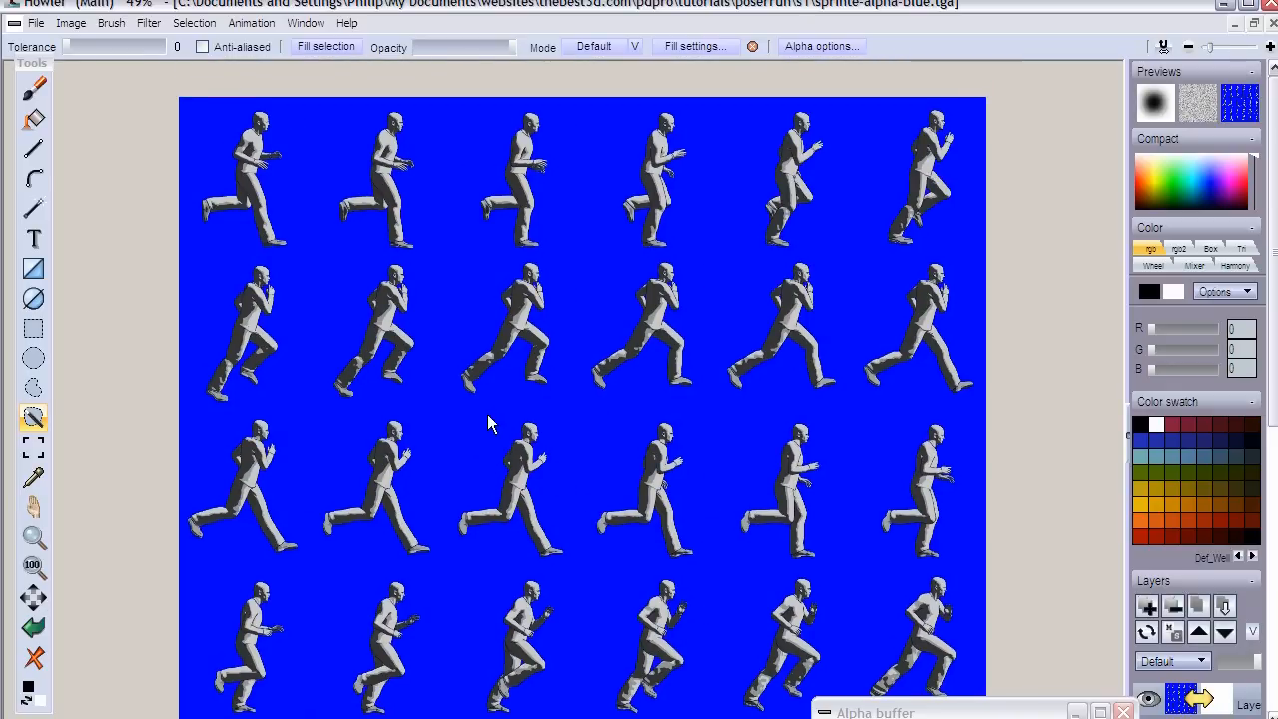
left_click(147, 23)
mouse_move(112, 23)
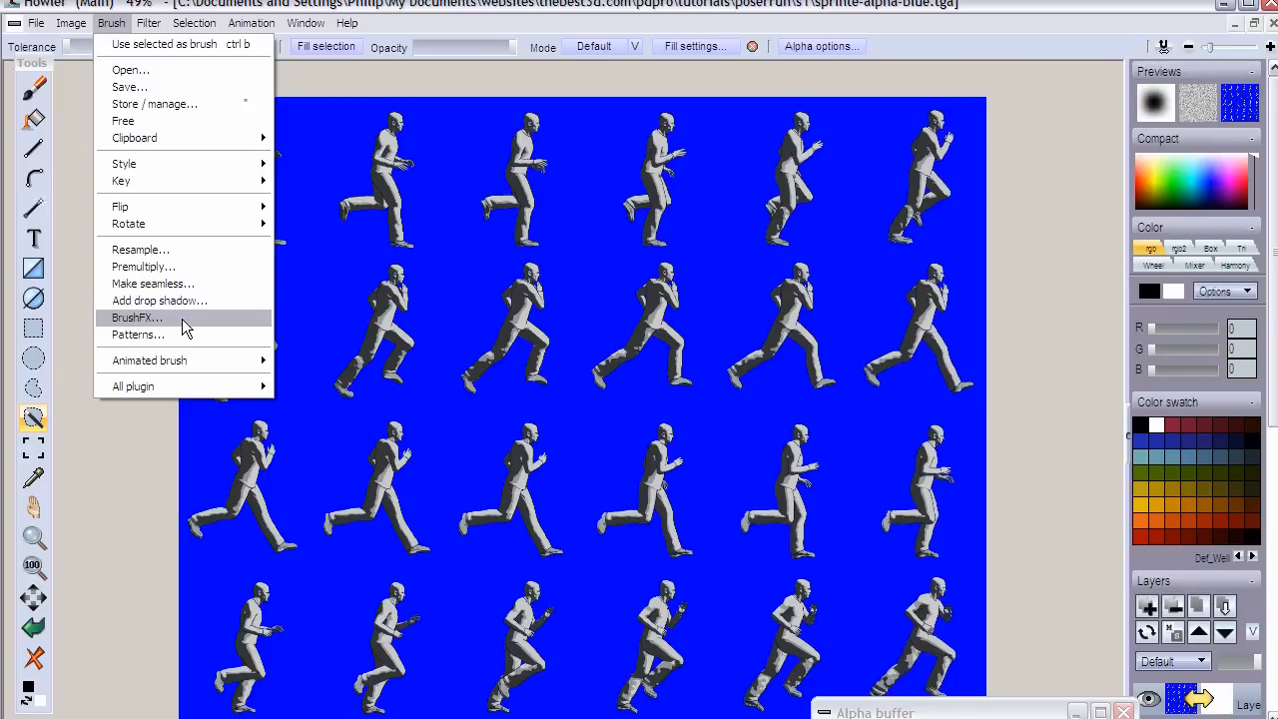
mouse_move(190, 182)
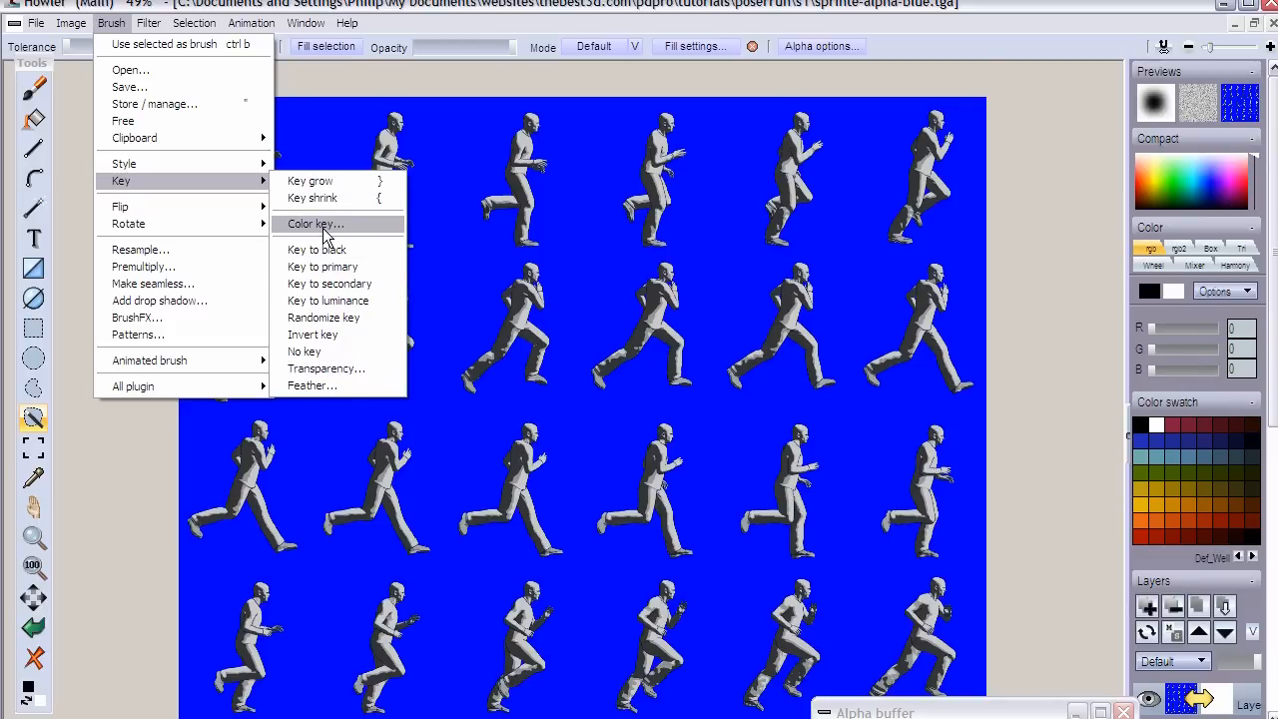
left_click(180, 20)
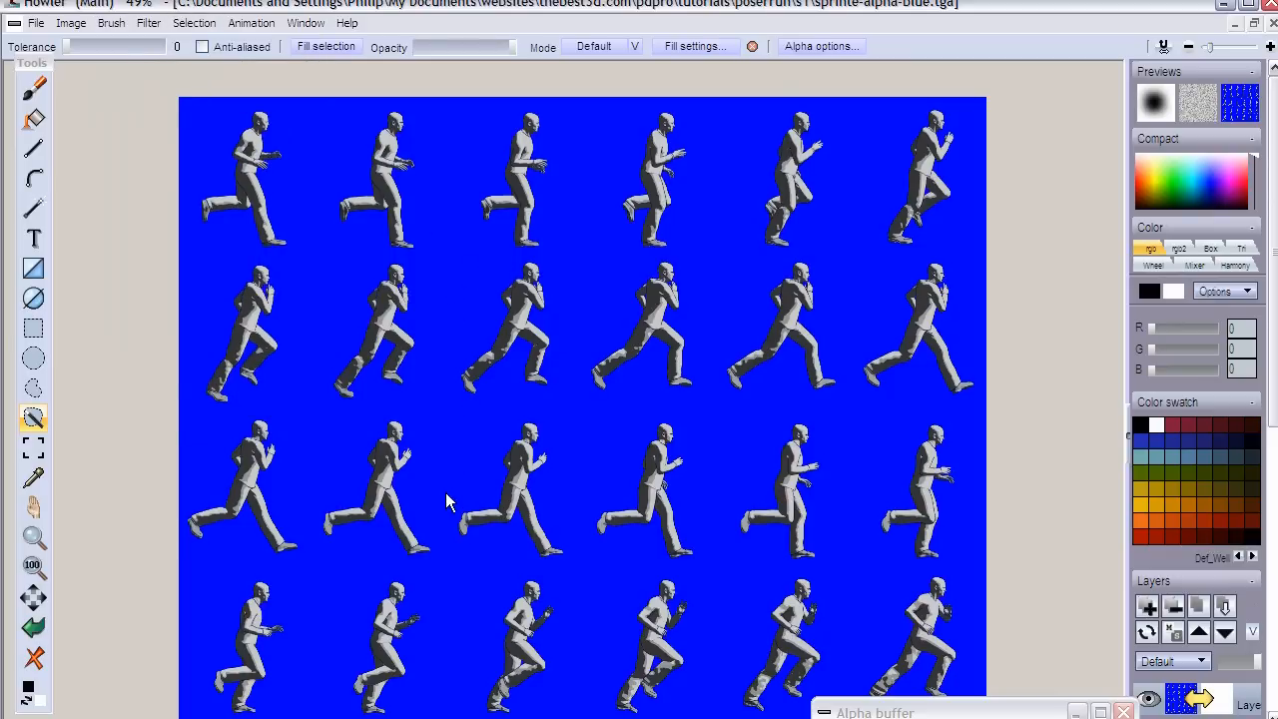
Fill the swap buffer with HSV plasma noise and return to the sprite sheet image.
left_click(78, 22)
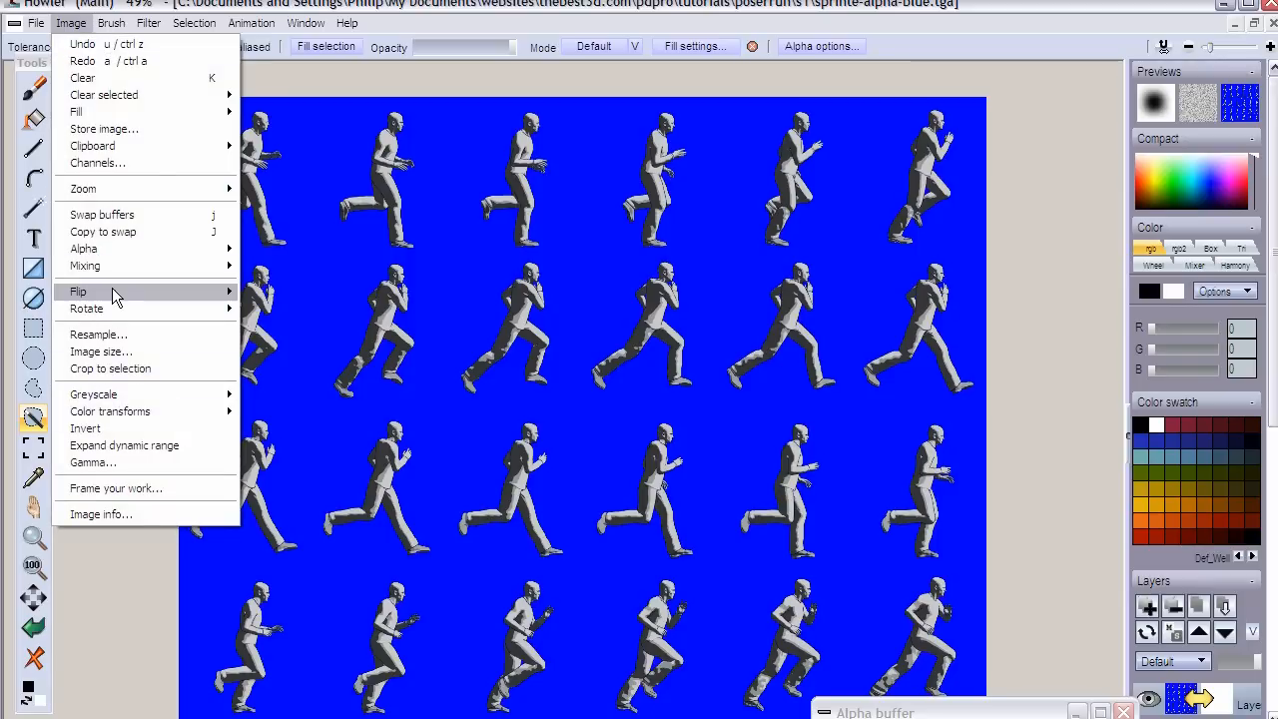
left_click(101, 214)
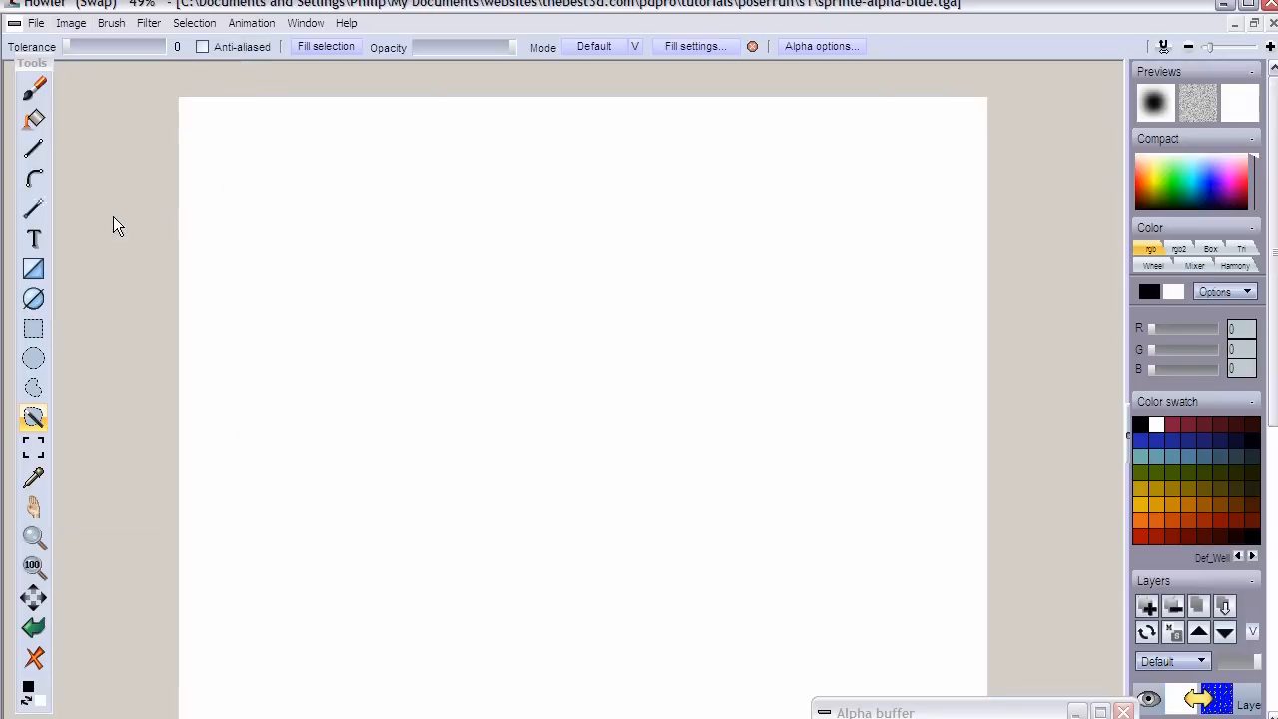
left_click(146, 24)
mouse_move(190, 259)
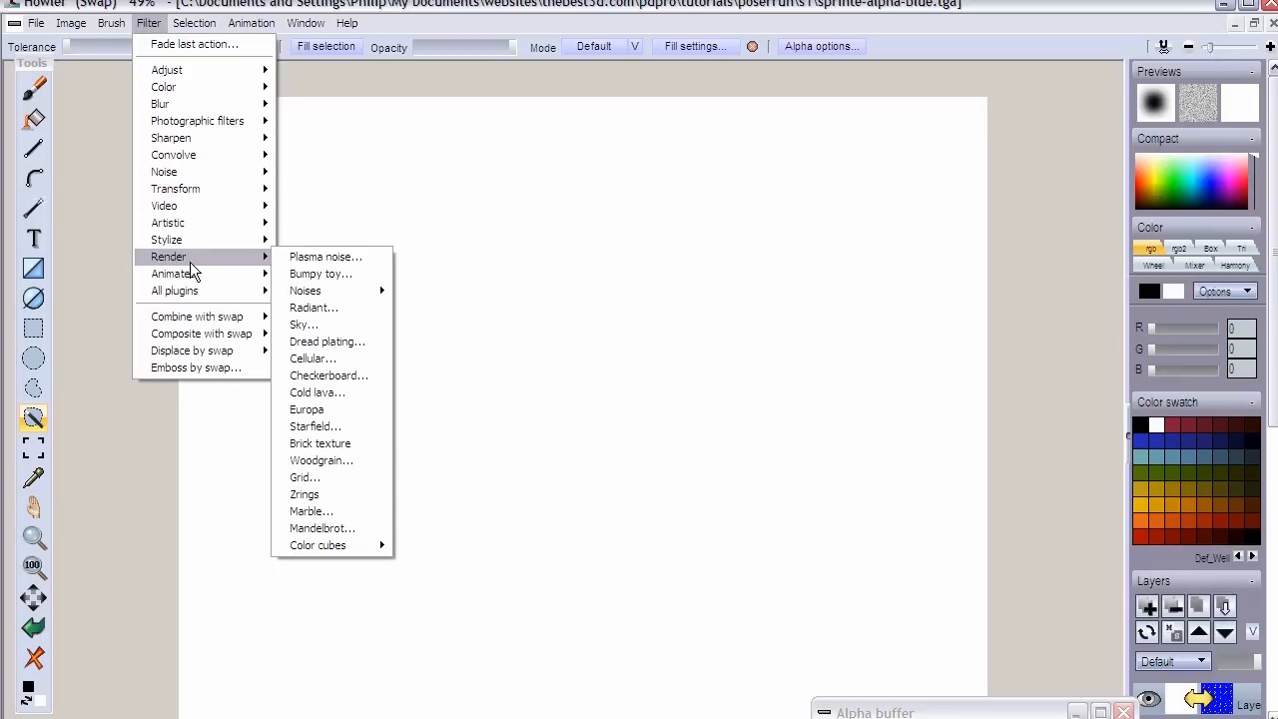
left_click(326, 257)
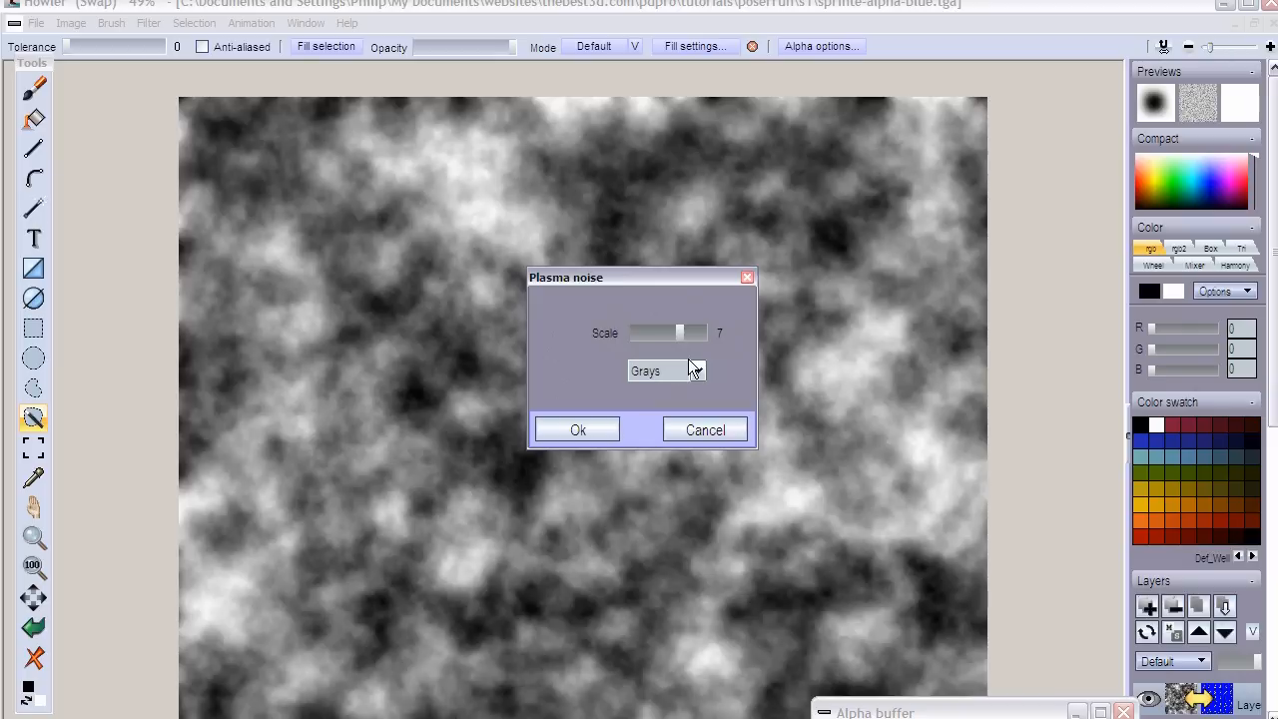
left_click(692, 368)
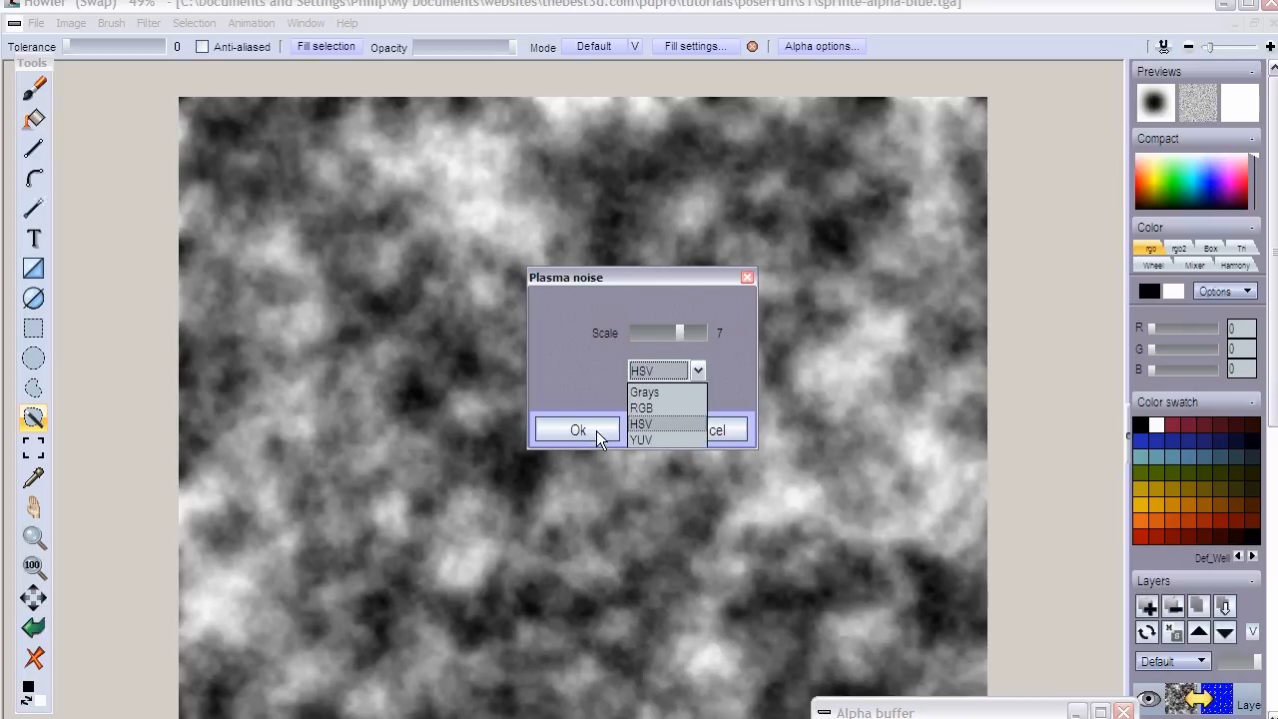
left_click(664, 425)
left_click(571, 436)
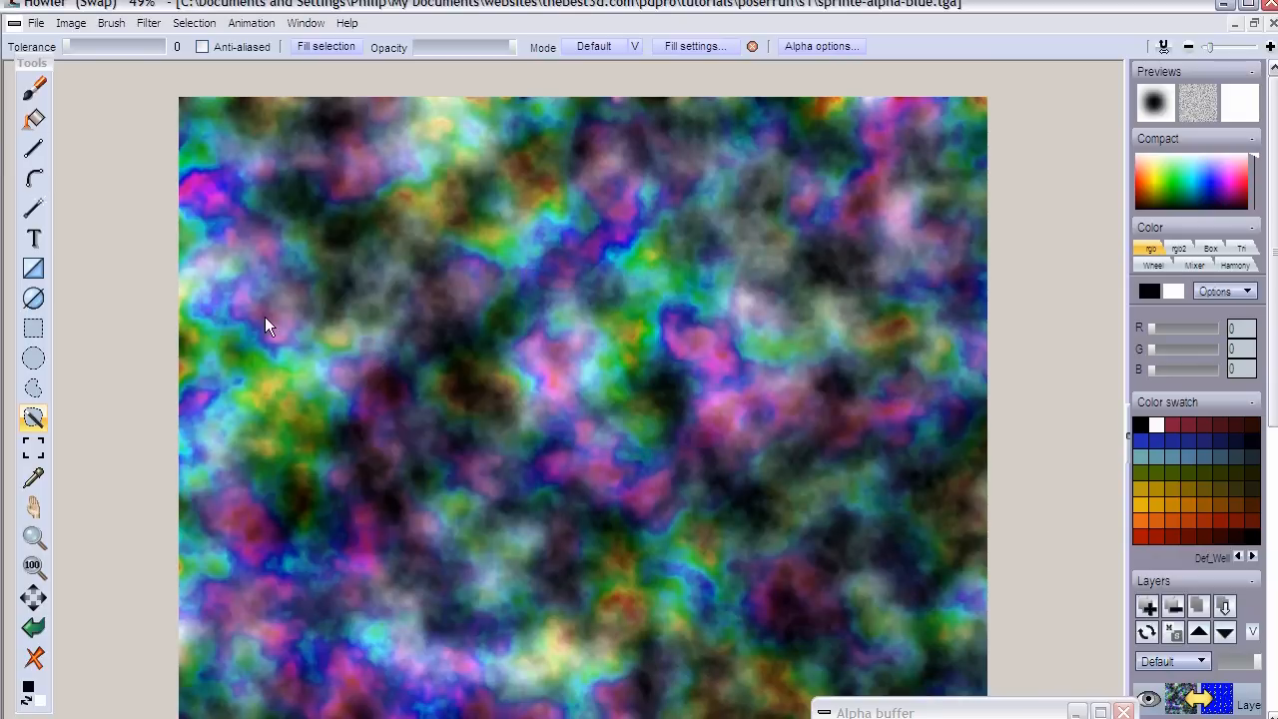
key("j")
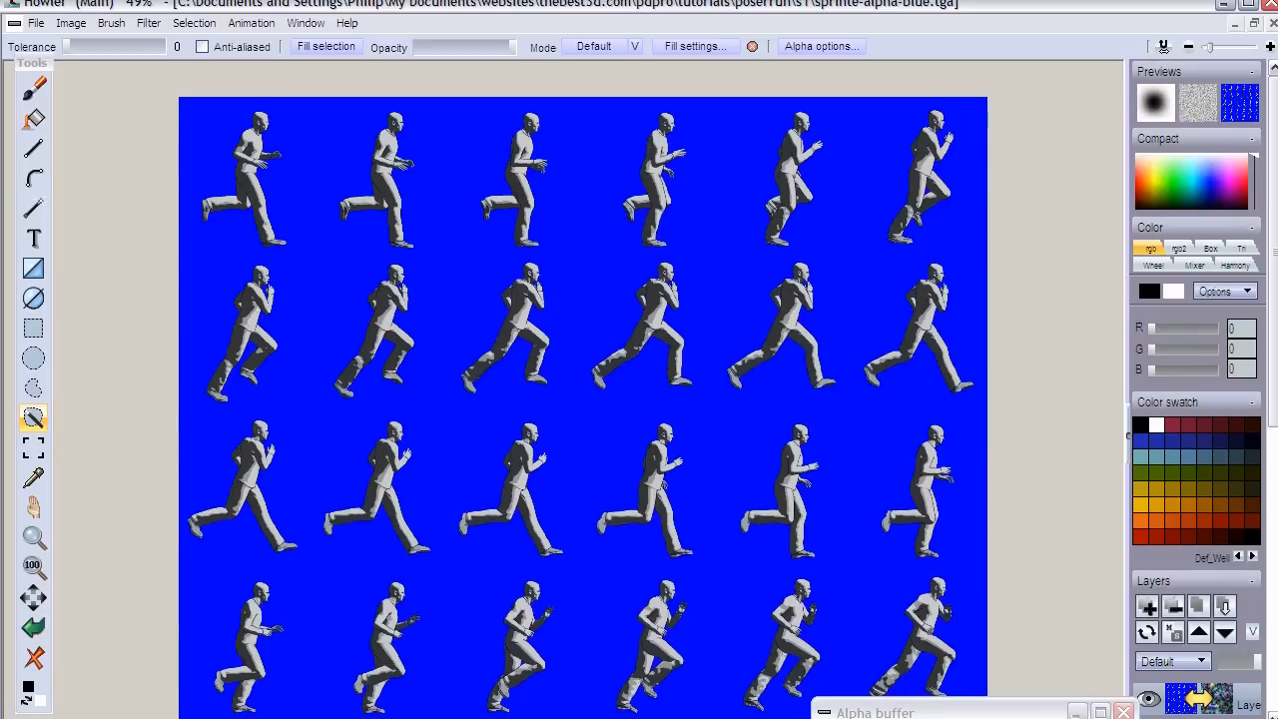
Turn on swap mixing for the sprite sheet and set the current layer's mode to Bluescreen.
left_click(1248, 106)
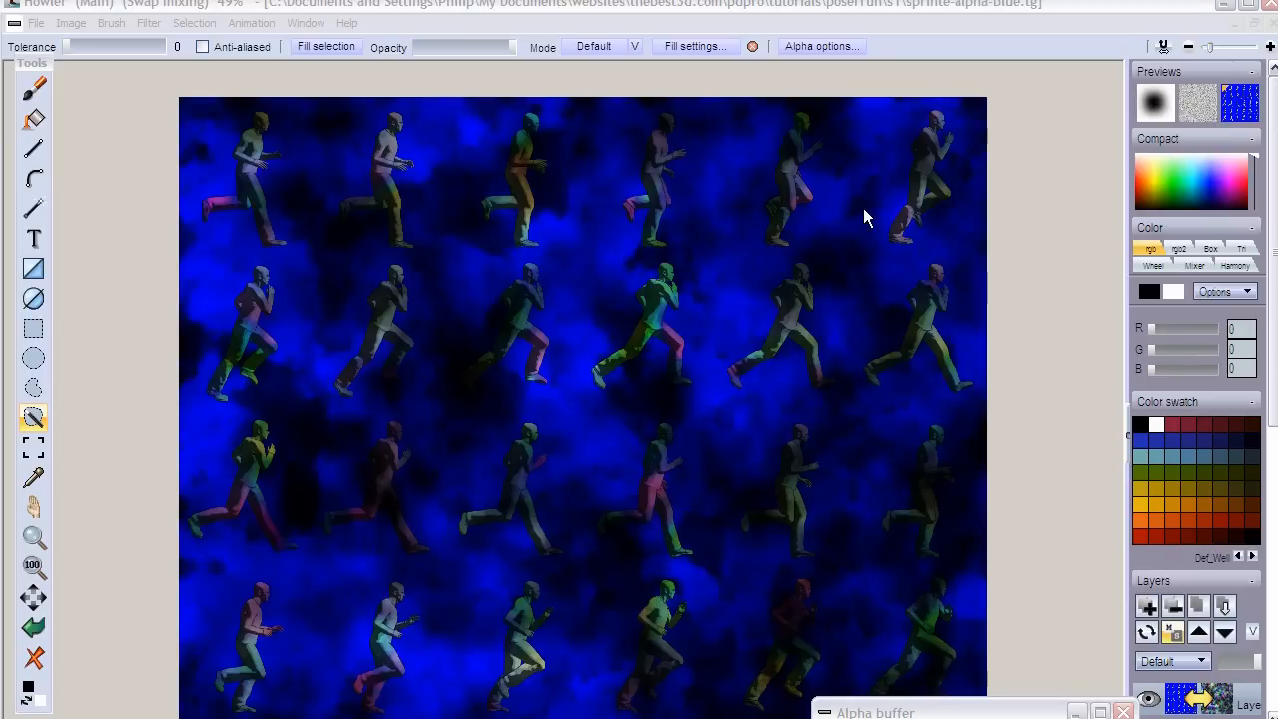
left_click(1246, 112)
left_click(1246, 112)
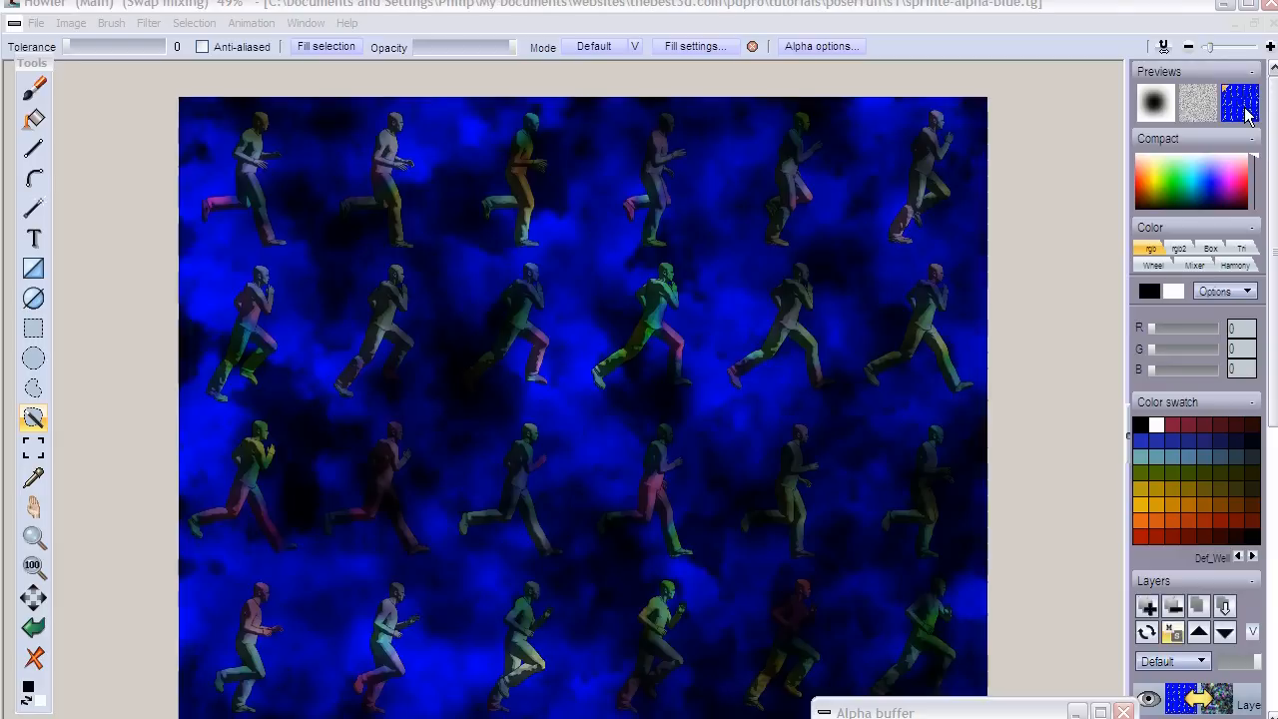
right_click(1246, 110)
mouse_move(1185, 170)
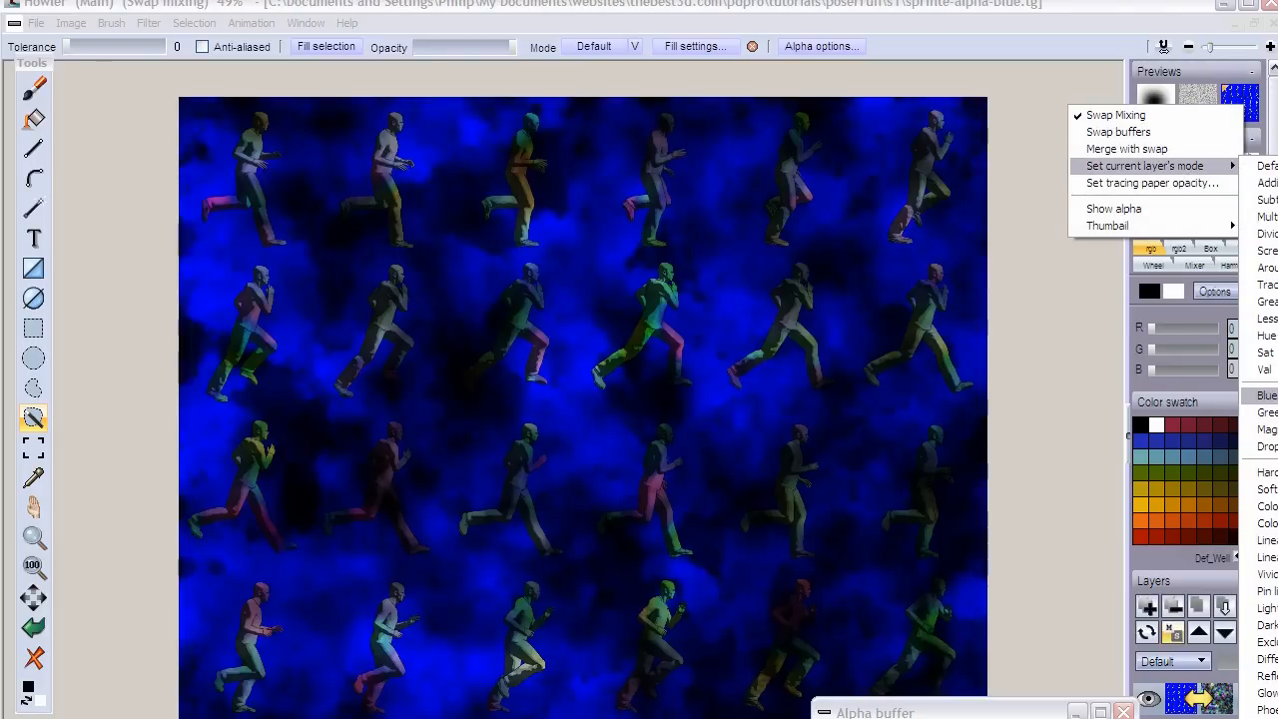
left_click(1266, 396)
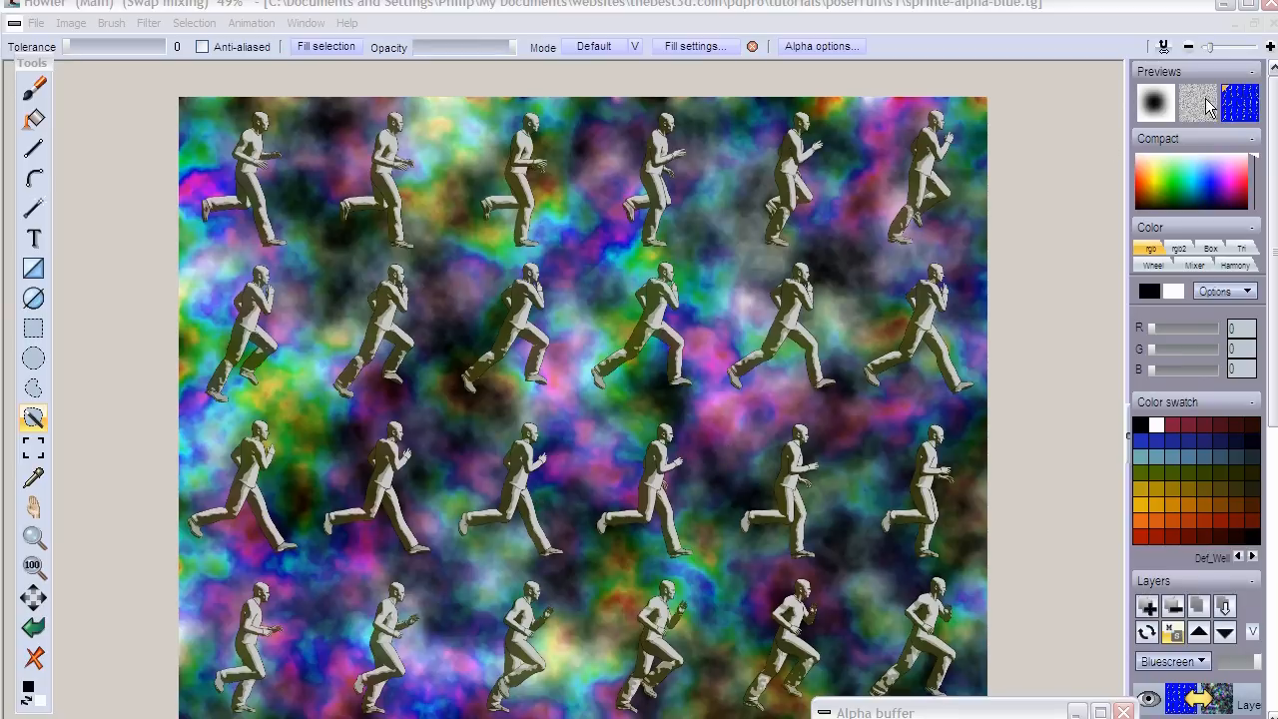
Turn off swap mixing to show the plain sprite sheet again.
left_click(1238, 102)
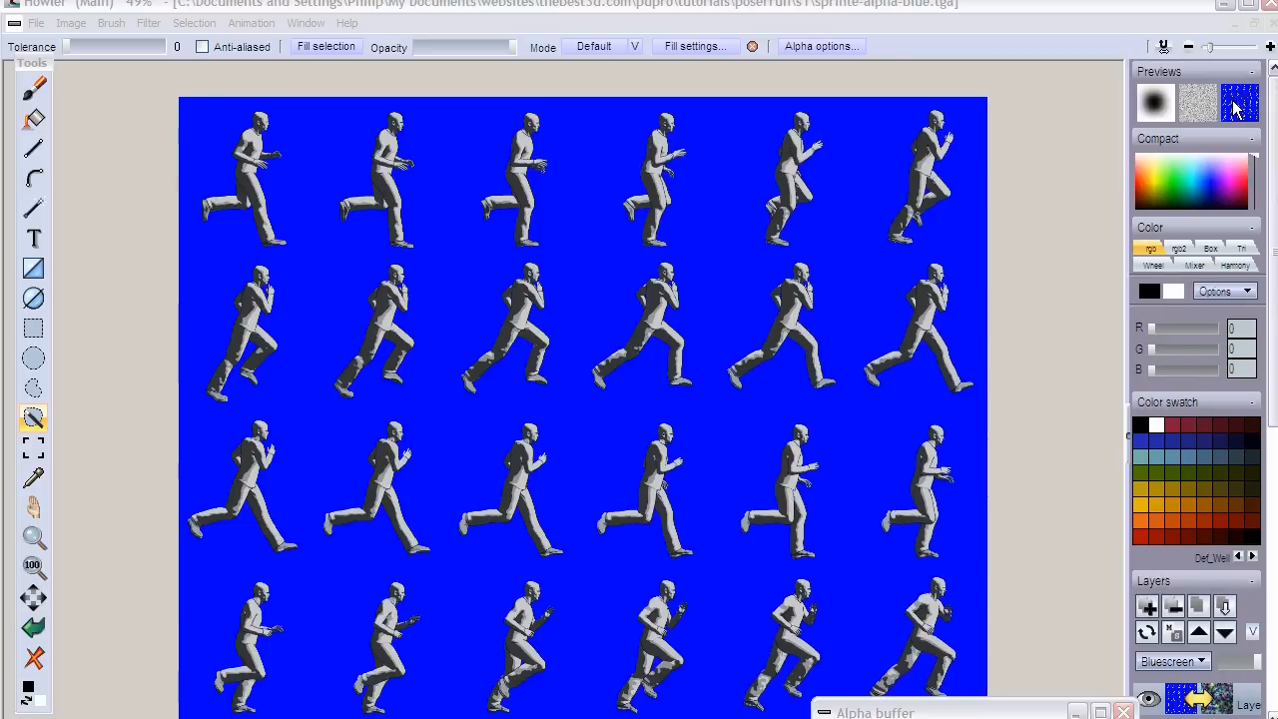
left_click(1235, 107)
left_click(1235, 107)
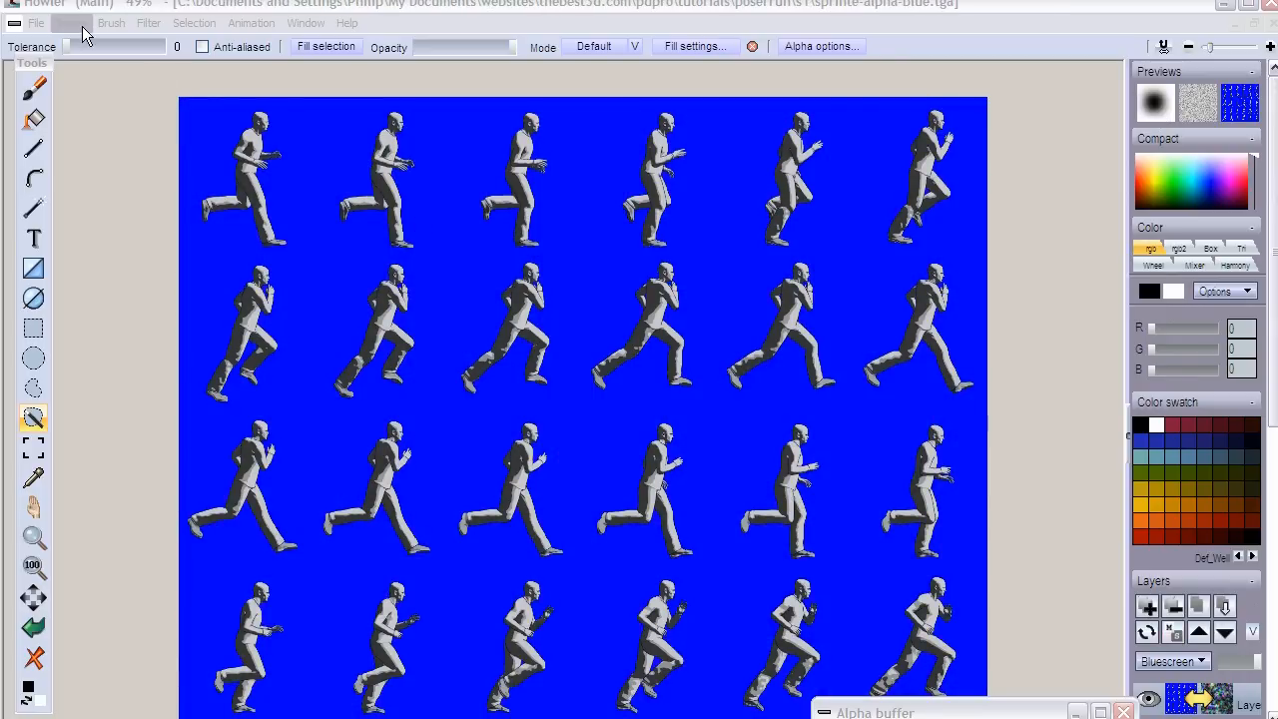
Tune the Blue screen composite with a lower low clip, near-maximum high pass and slightly lower artificial blue, preview its matte, and cancel without applying.
left_click(148, 23)
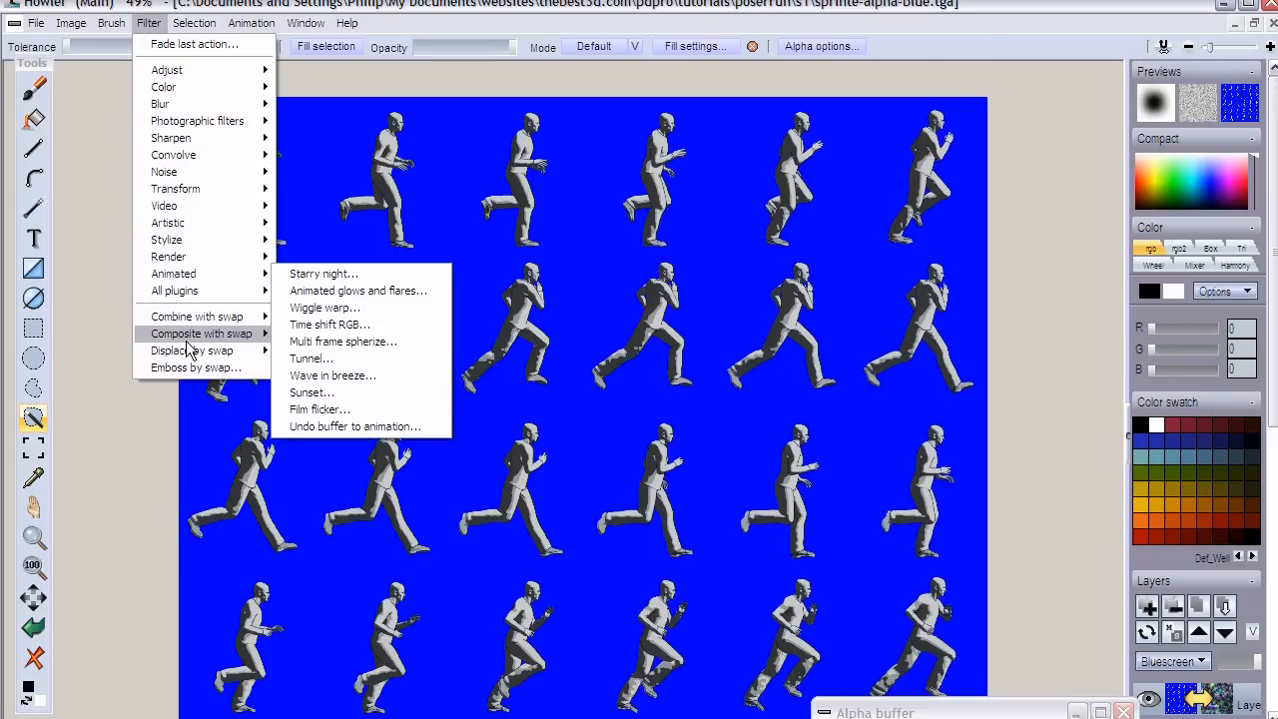
mouse_move(211, 338)
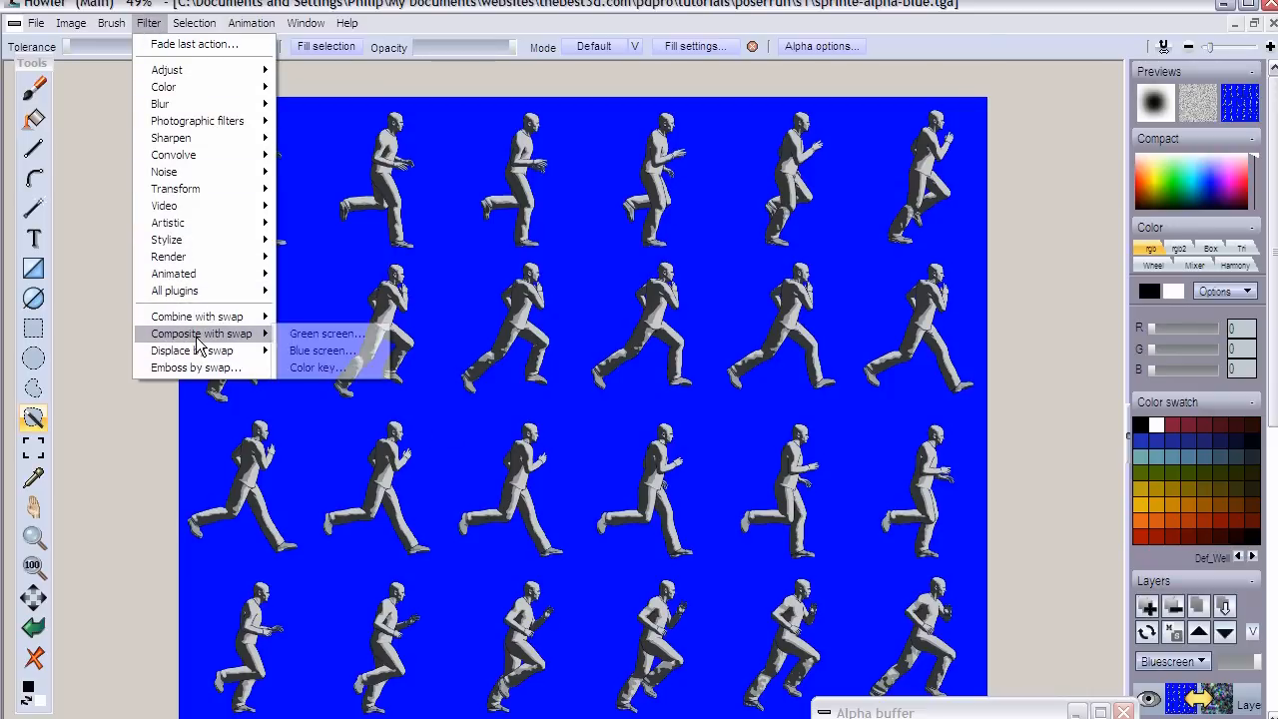
left_click(351, 353)
left_click_drag(686, 266, 295, 335)
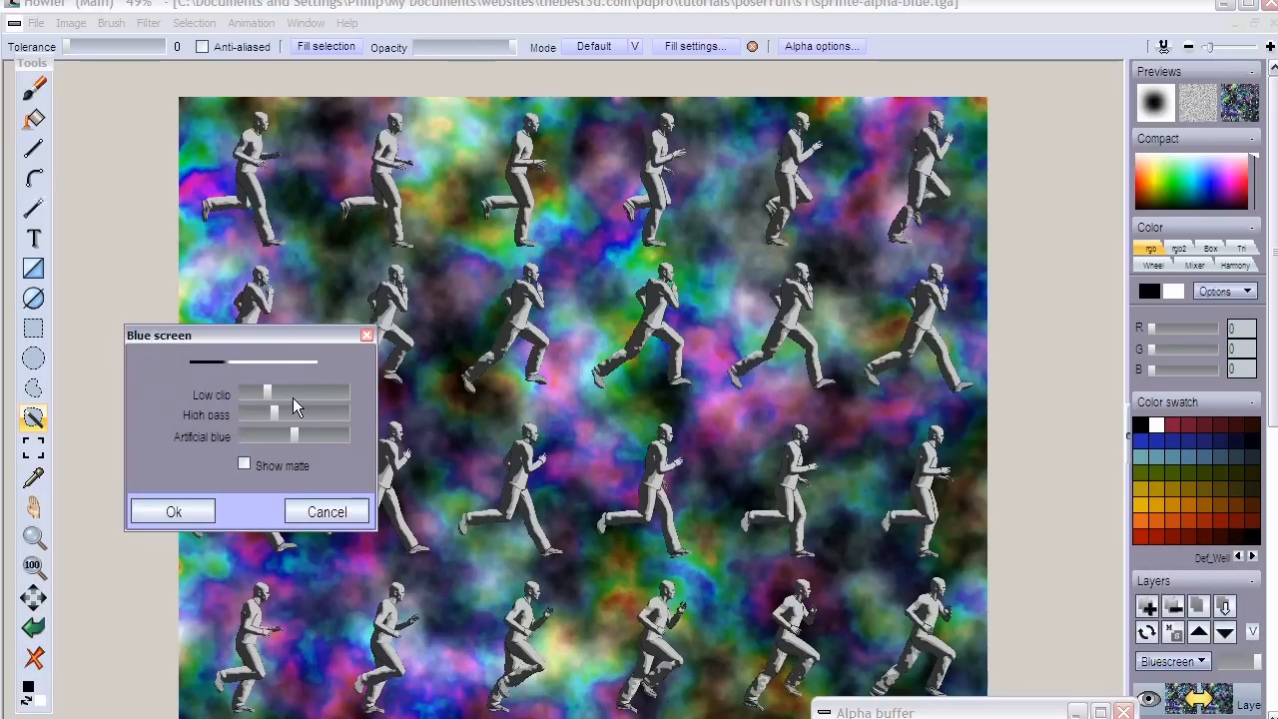
mouse_move(268, 392)
left_mouse_down()
mouse_move(335, 391)
mouse_move(243, 390)
mouse_move(276, 390)
mouse_move(256, 389)
left_mouse_up()
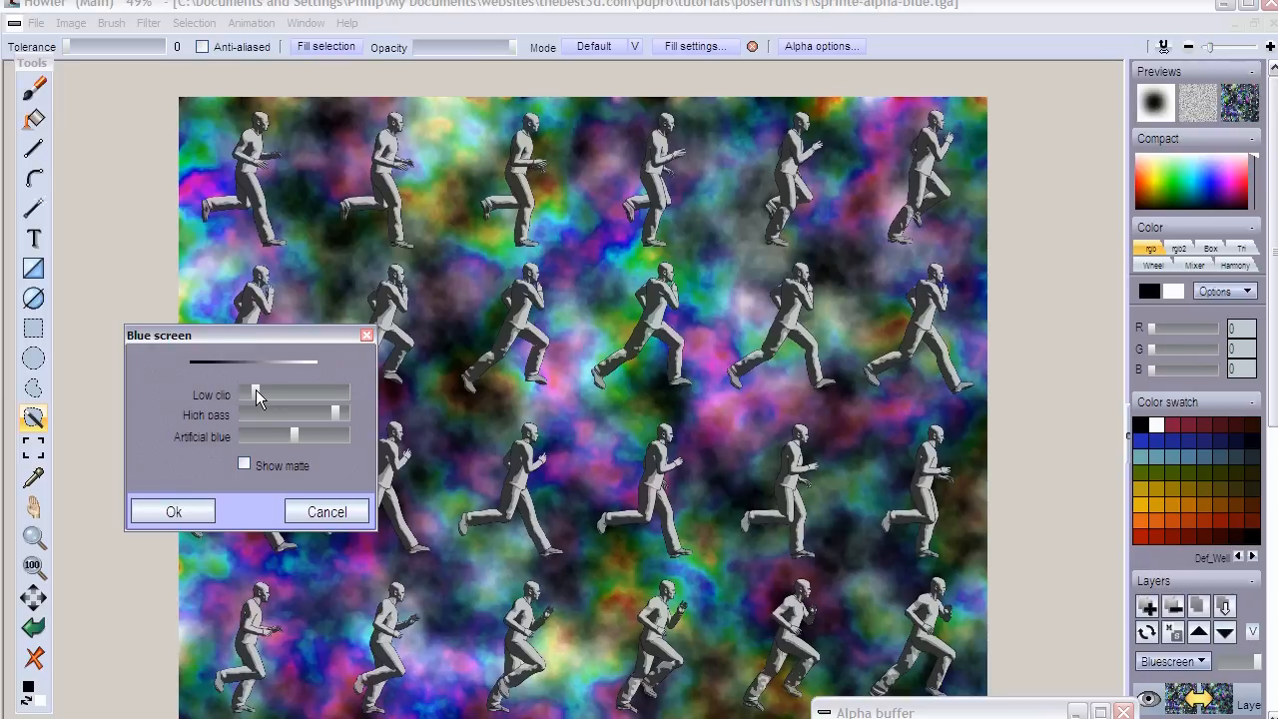
mouse_move(332, 407)
left_mouse_down()
mouse_move(265, 413)
mouse_move(357, 412)
left_mouse_up()
left_click(245, 465)
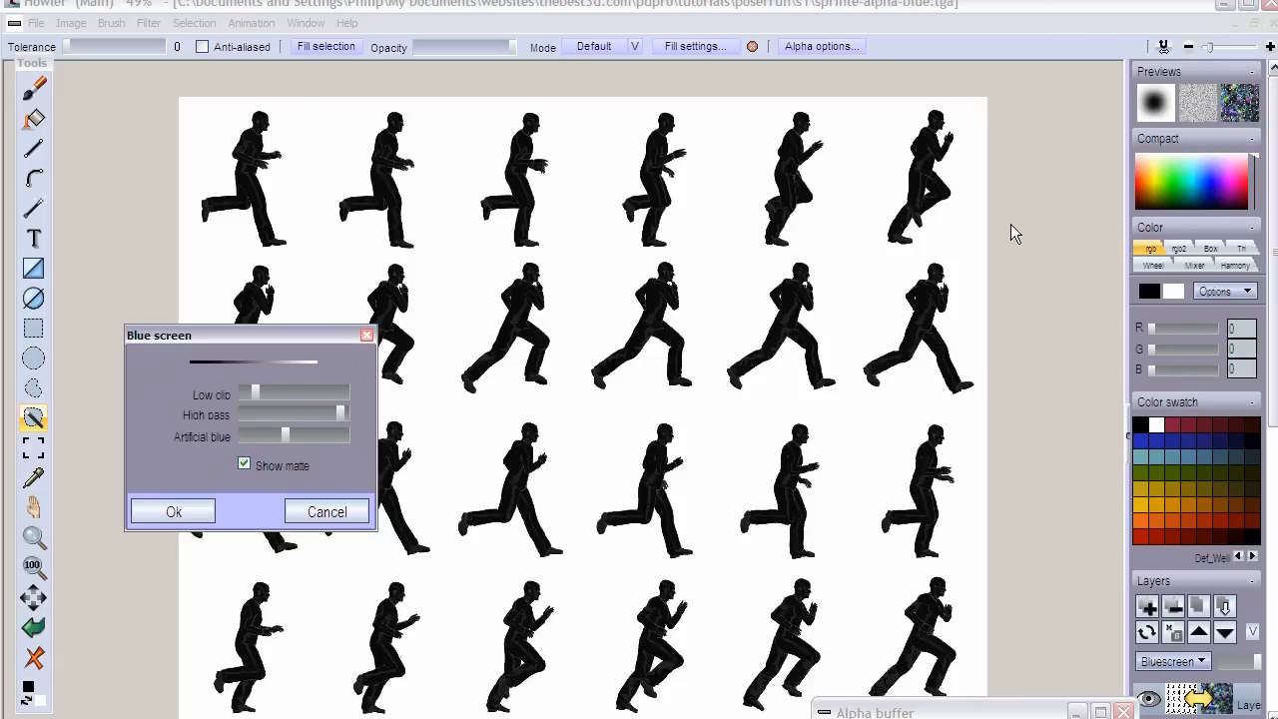
left_click(327, 511)
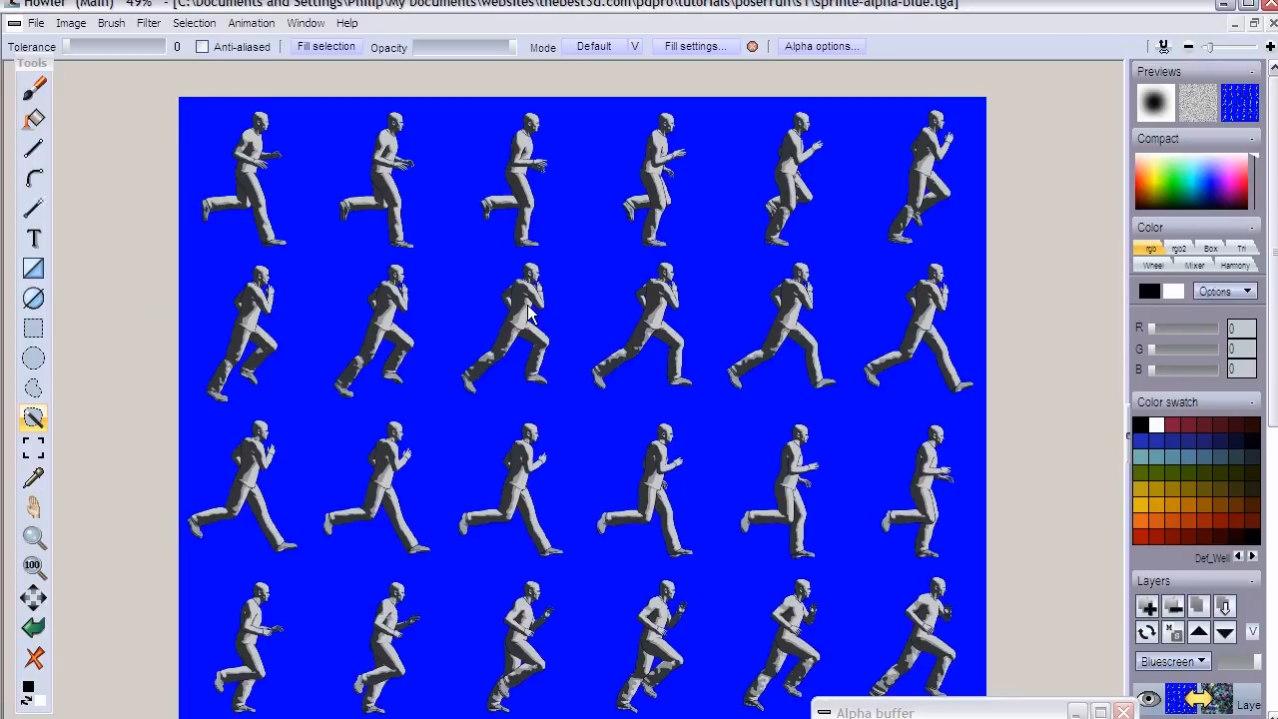
Reopen the Blue screen composite on a close-up of a second-row runner and turn off the matte display to preview the keyed figure.
scroll(526, 306, "up", 5)
left_click_drag(525, 305, 656, 714)
left_click_drag(618, 295, 593, 405)
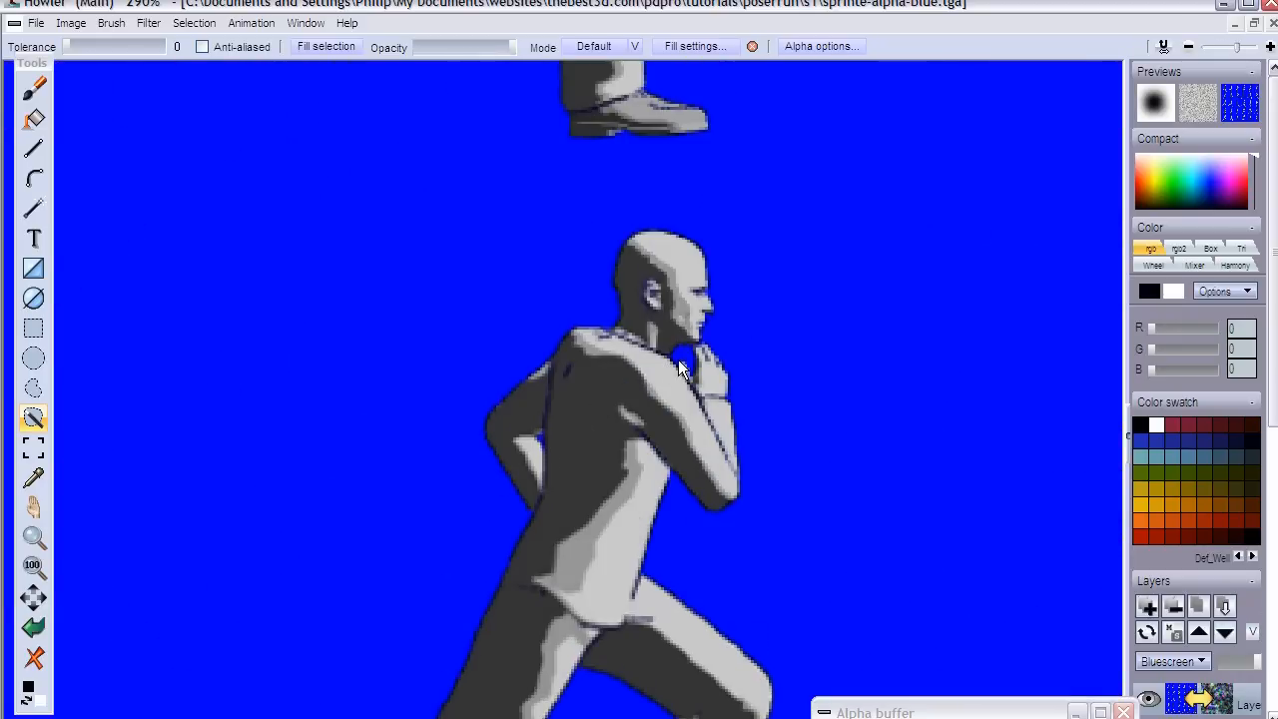
scroll(649, 376, "up", 3)
scroll(464, 318, "up", 2)
left_click_drag(464, 327, 520, 369)
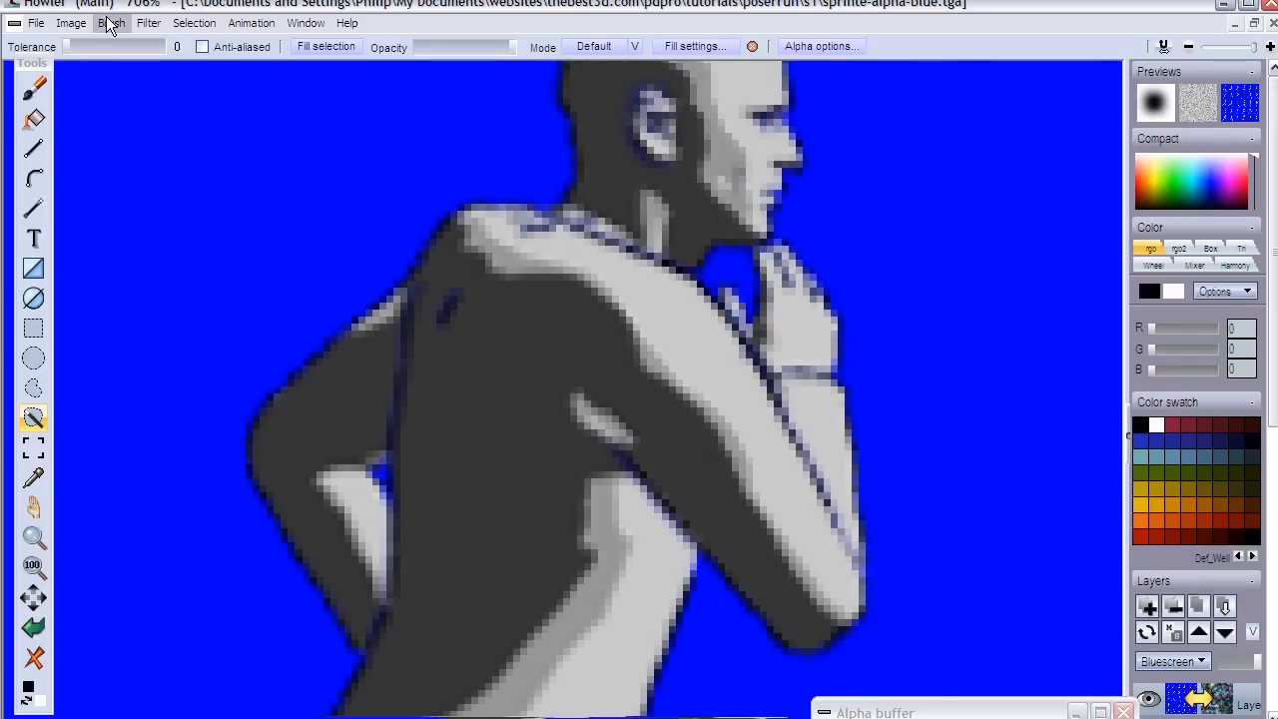
left_click(147, 23)
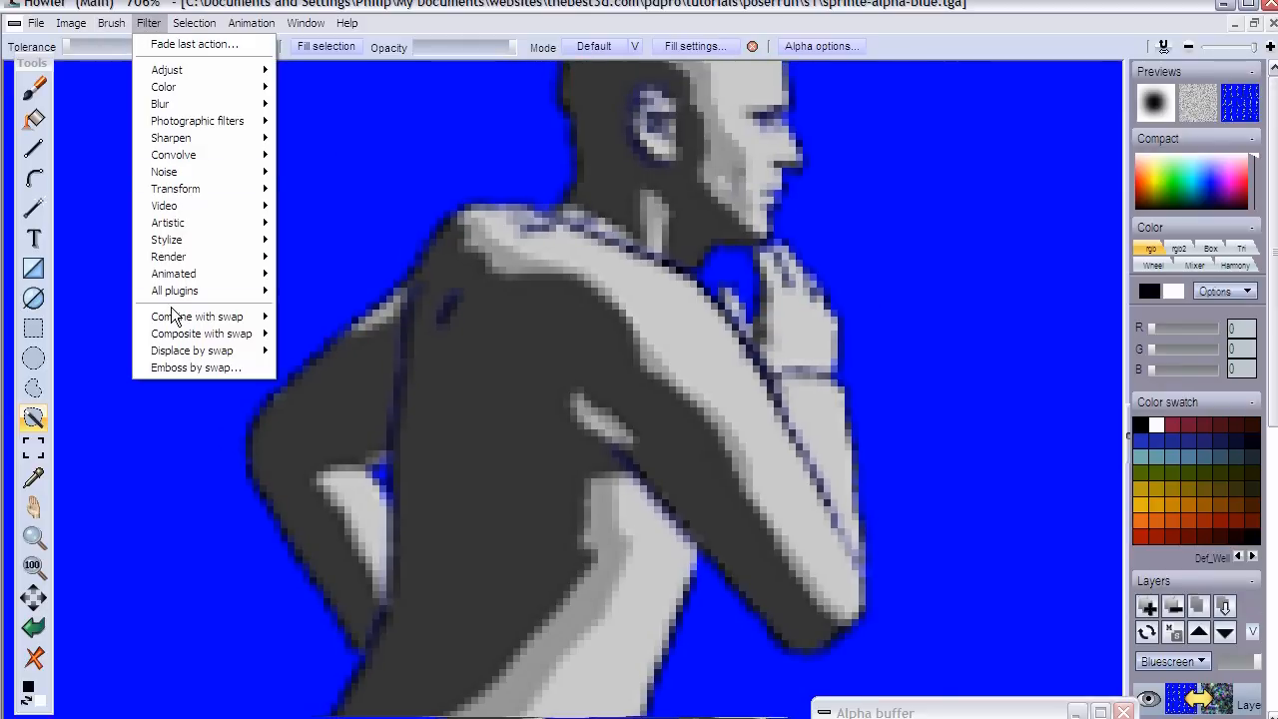
mouse_move(177, 292)
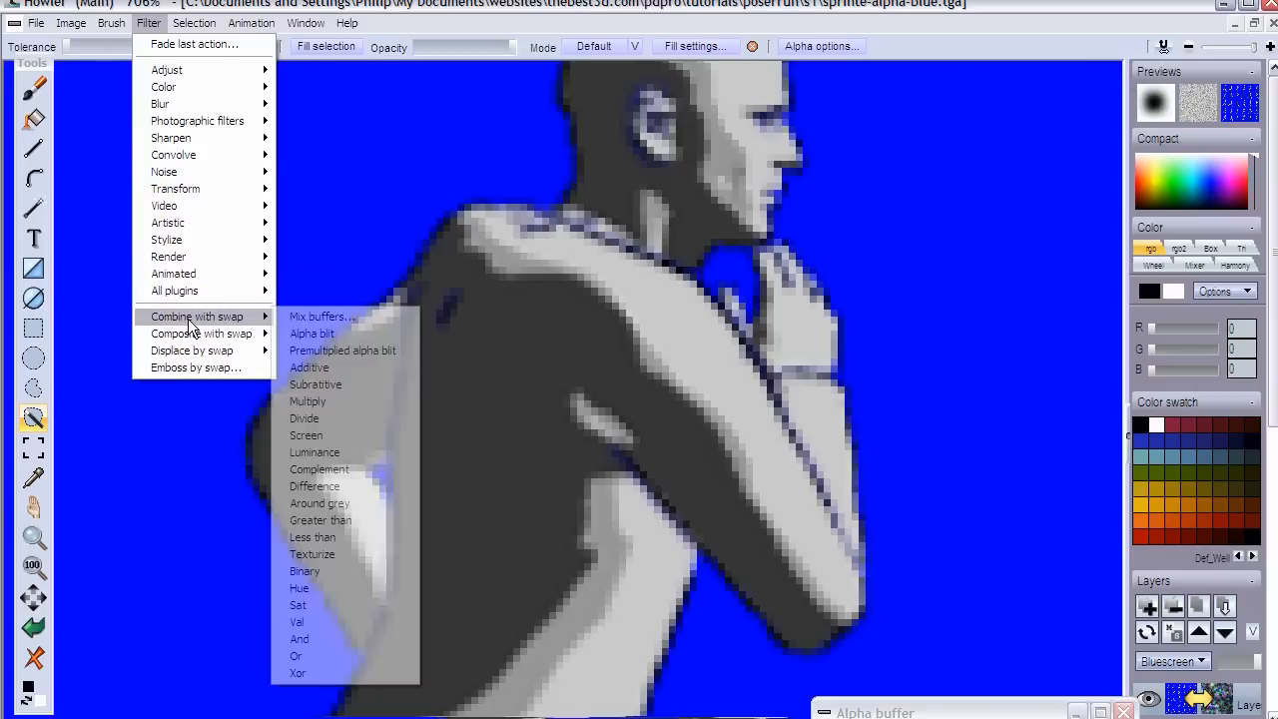
mouse_move(192, 334)
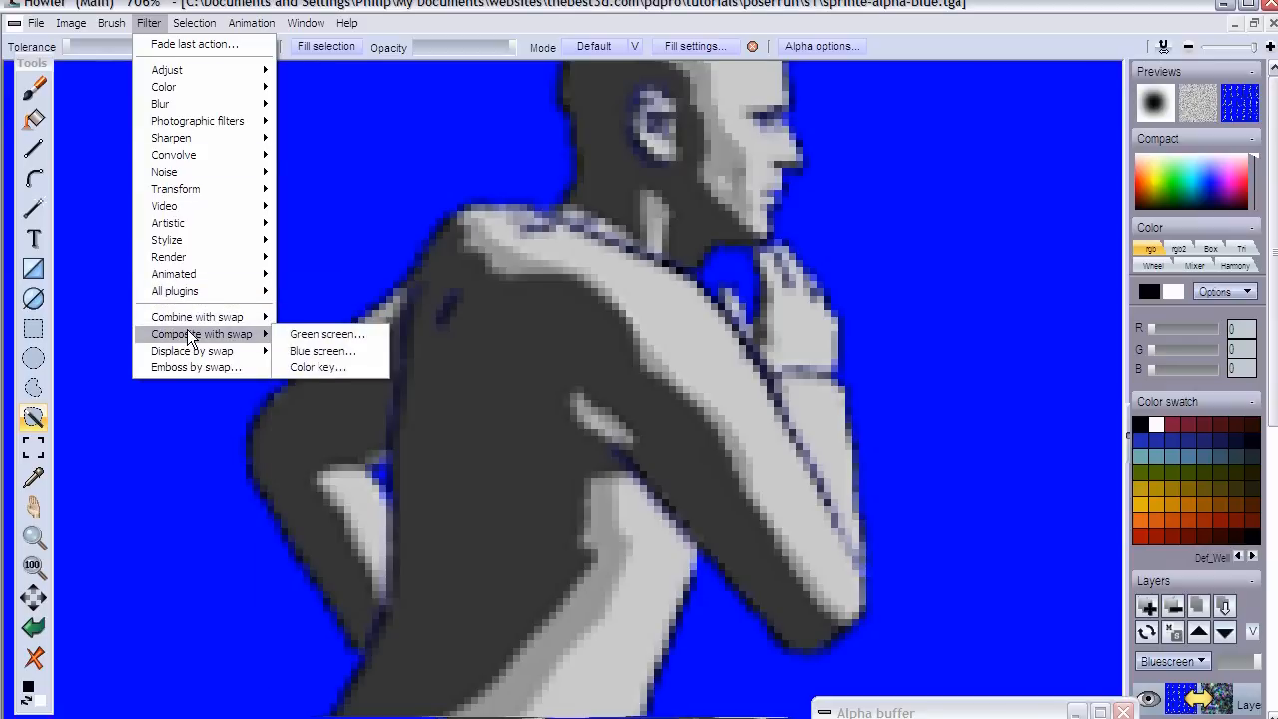
left_click(321, 351)
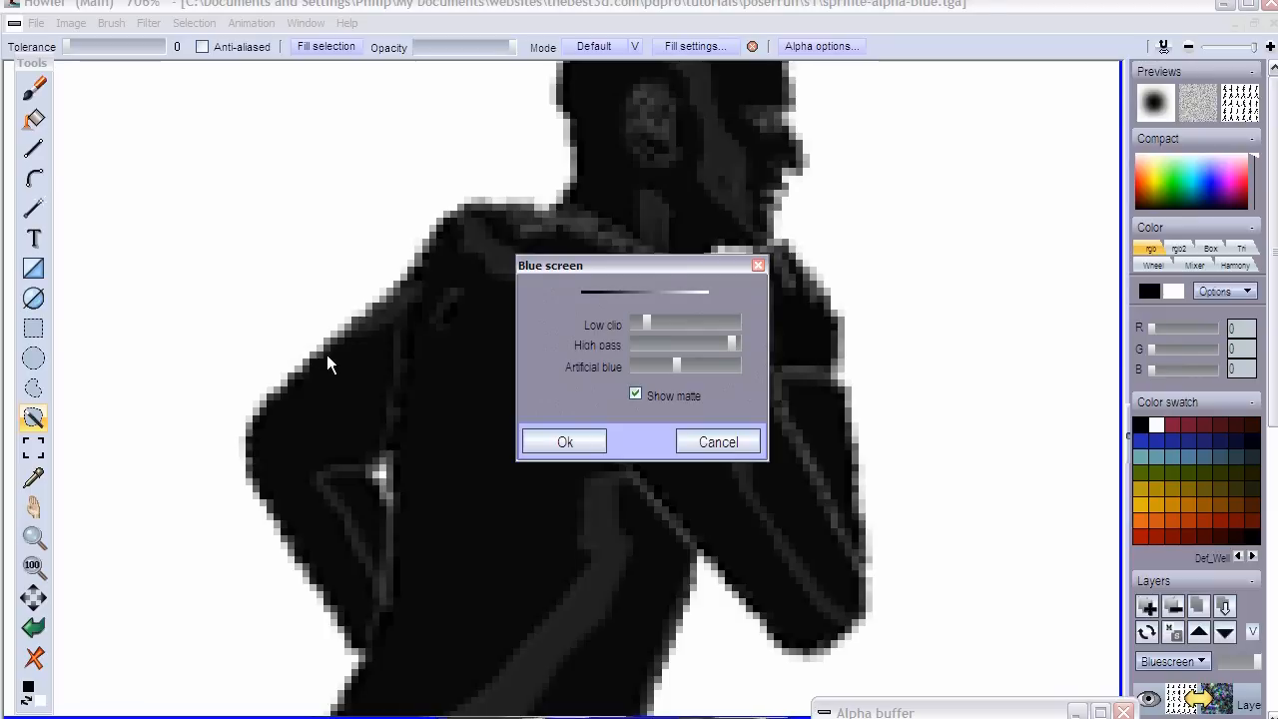
left_click(634, 393)
left_click_drag(662, 269, 259, 306)
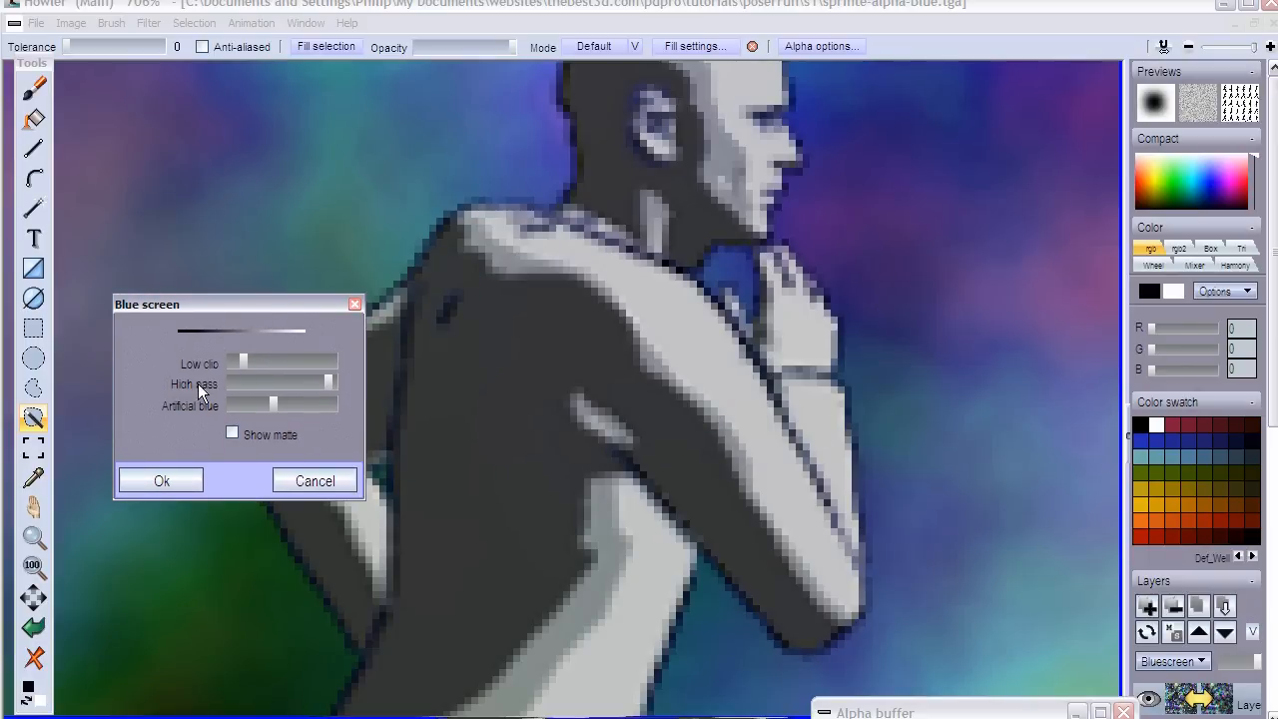
Turn on Show matte in the Blue screen composite and apply it to the sprite sheet.
left_click(232, 434)
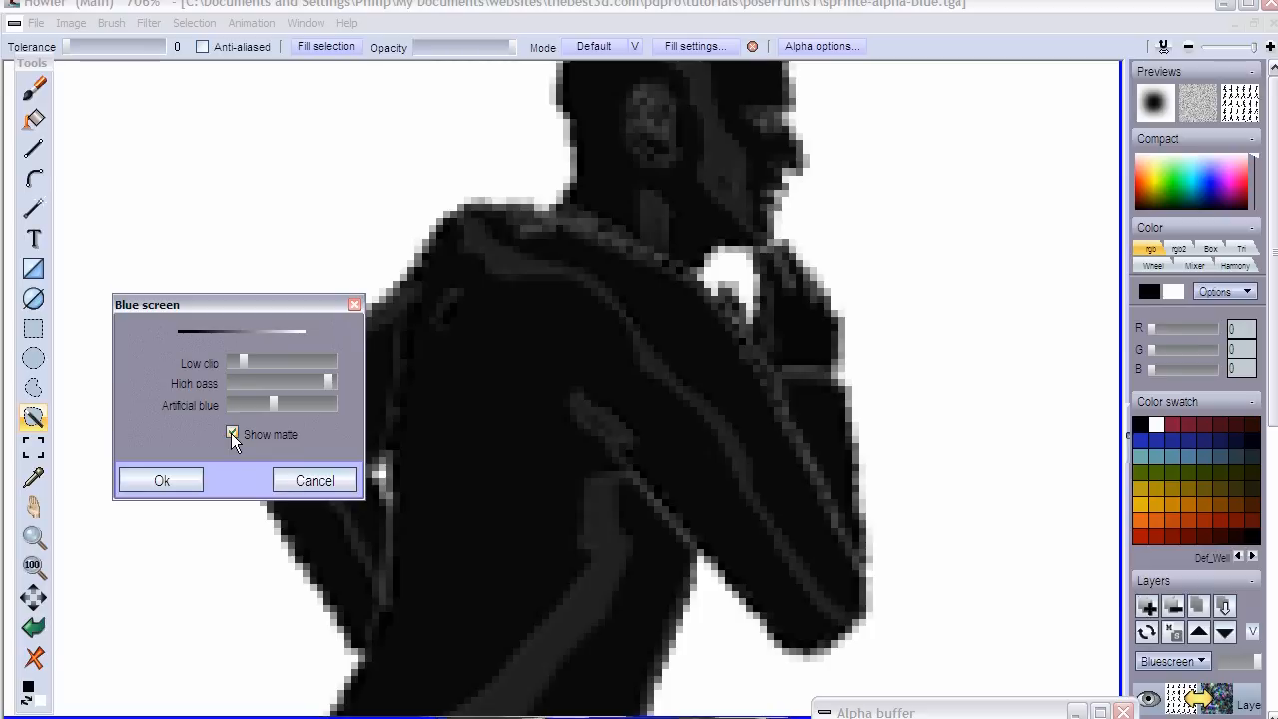
left_click_drag(263, 295, 157, 104)
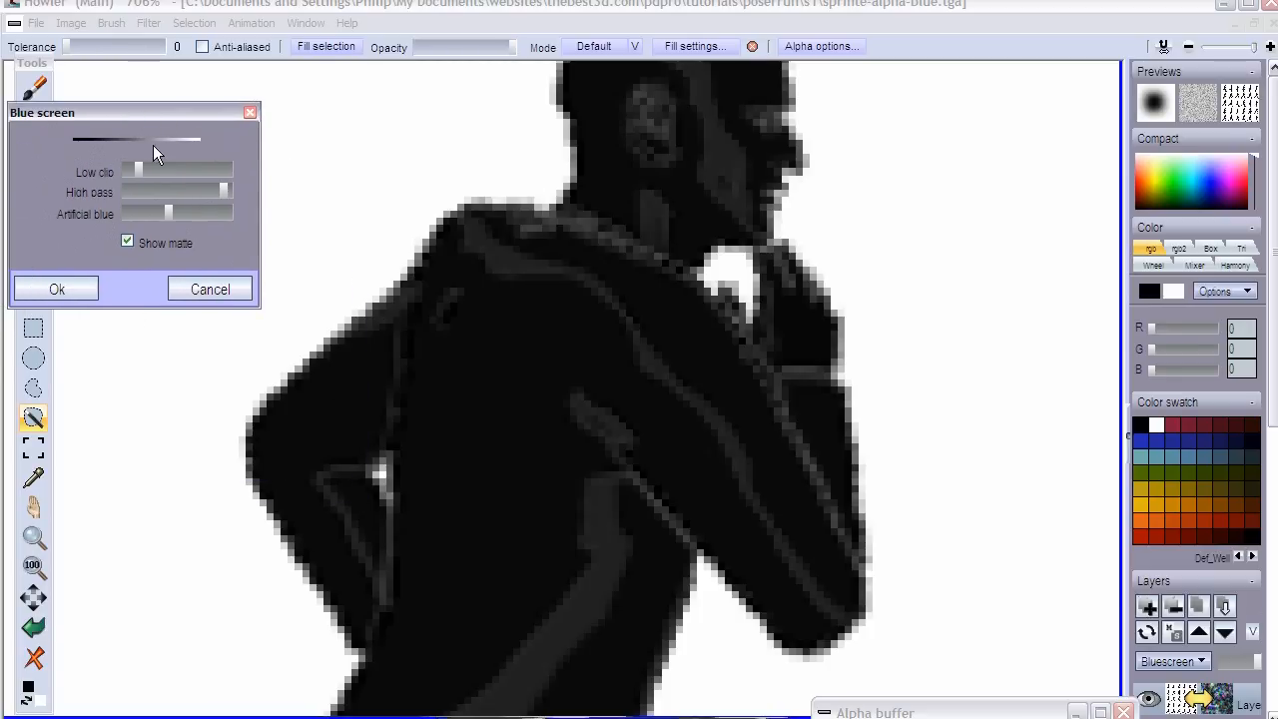
left_click_drag(161, 112, 257, 108)
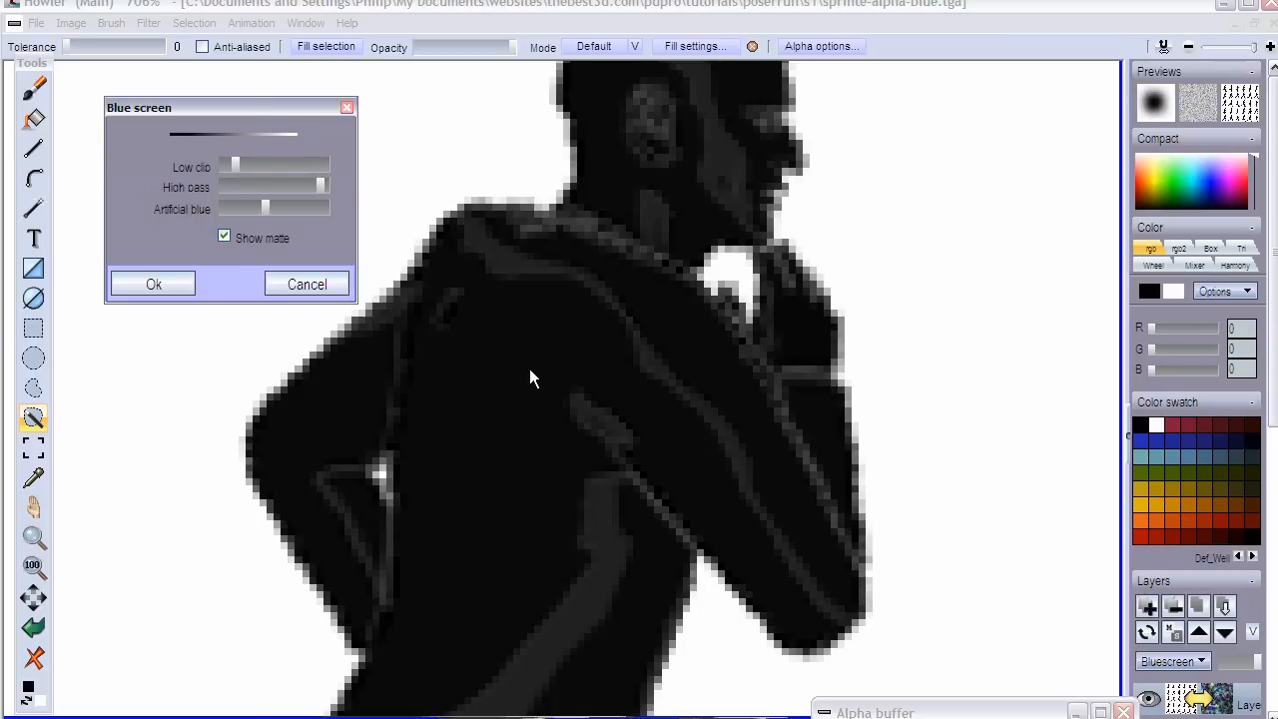
left_click(151, 279)
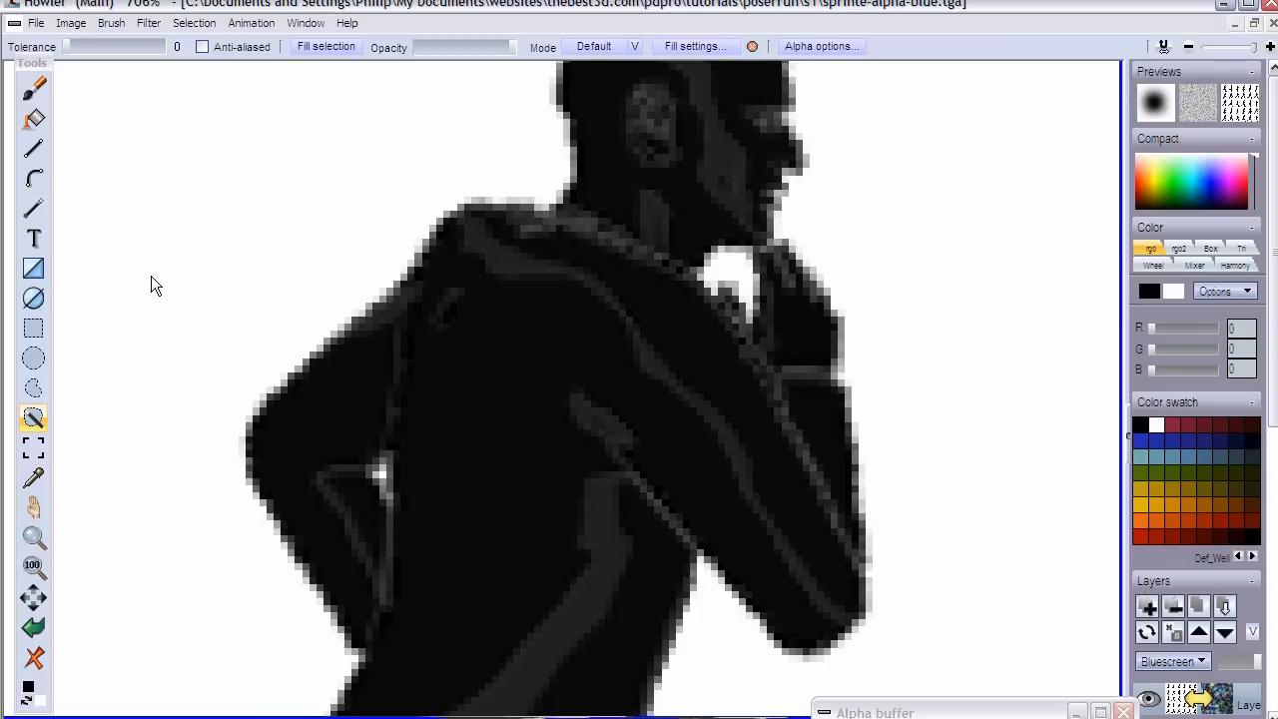
Copy the black-and-white matte of the whole sprite sheet to the swap buffer.
scroll(515, 284, "down", 3)
scroll(512, 270, "down", 3)
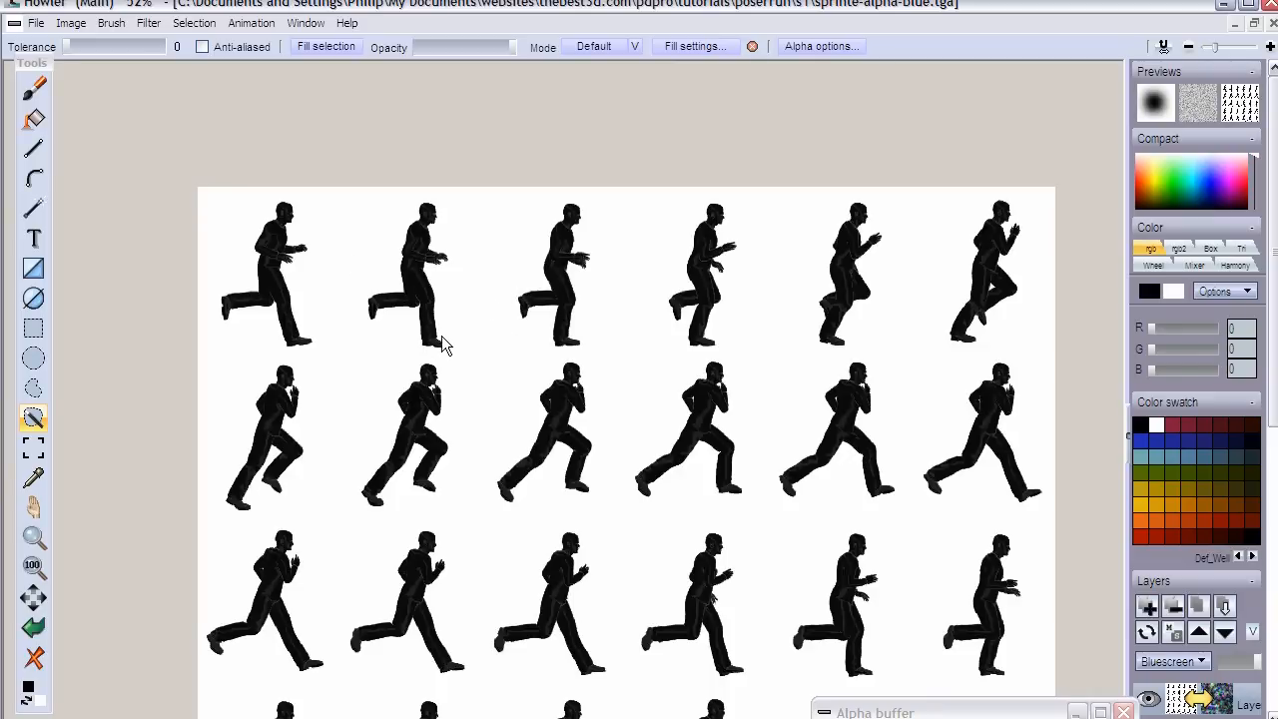
scroll(439, 335, "down", 2)
scroll(441, 336, "up", 1)
left_click_drag(495, 414, 463, 304)
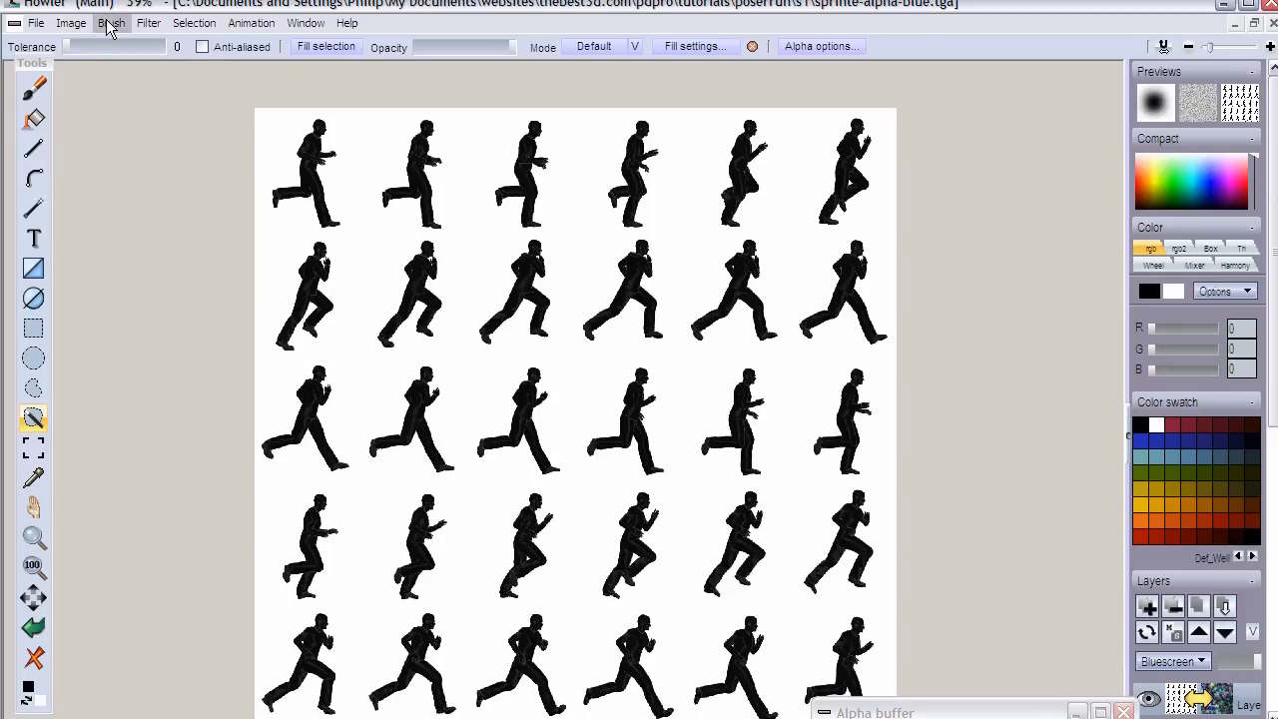
left_click(76, 24)
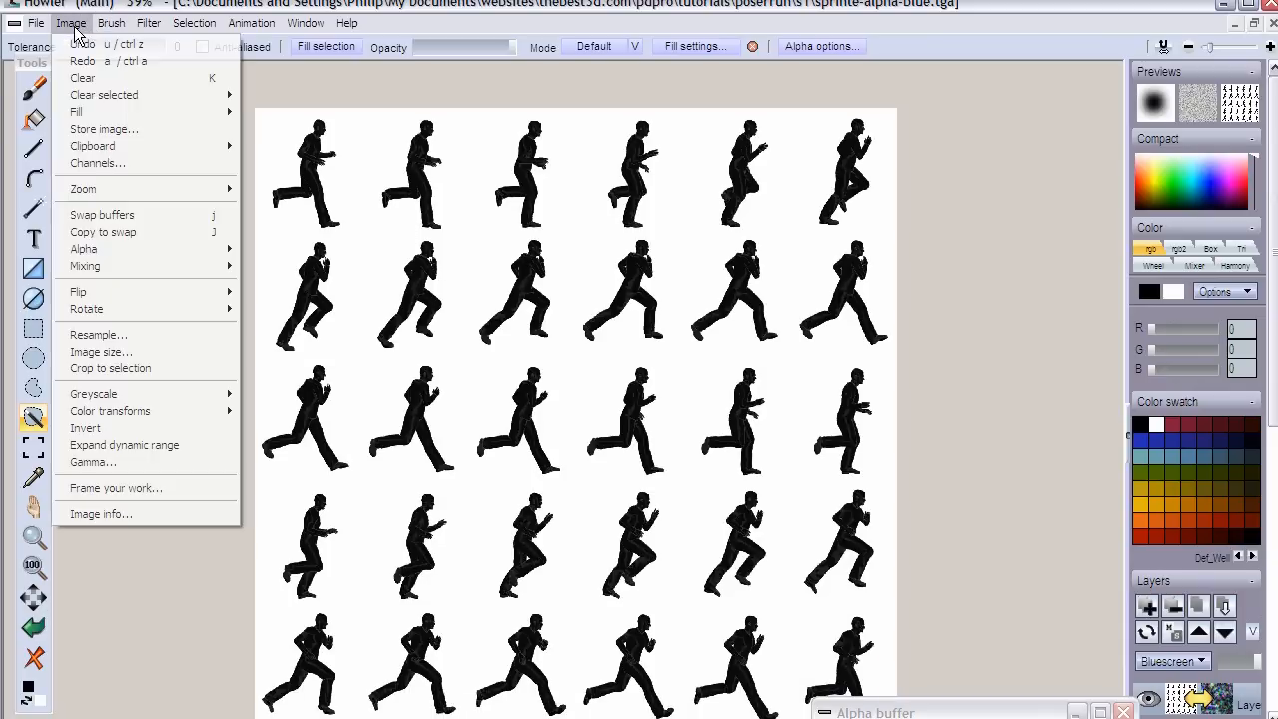
left_click(114, 232)
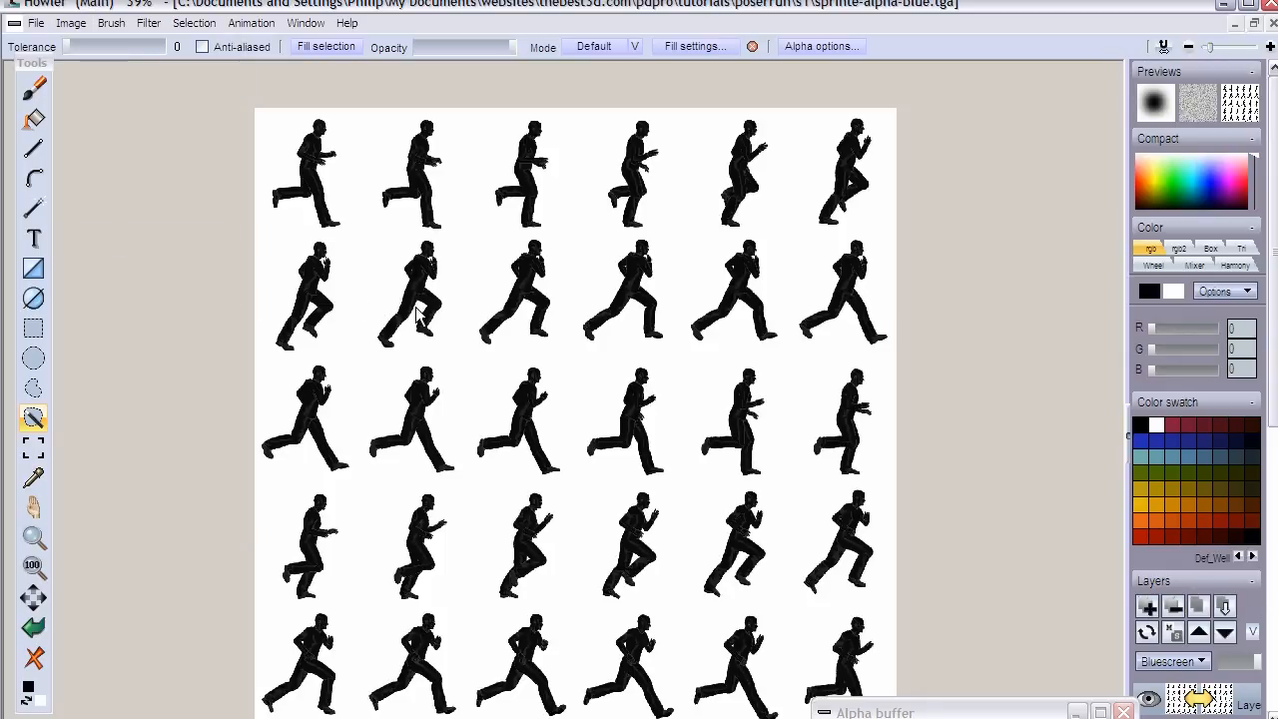
Load the matte into the alpha channel by copying the swap buffer to alpha.
left_click(71, 23)
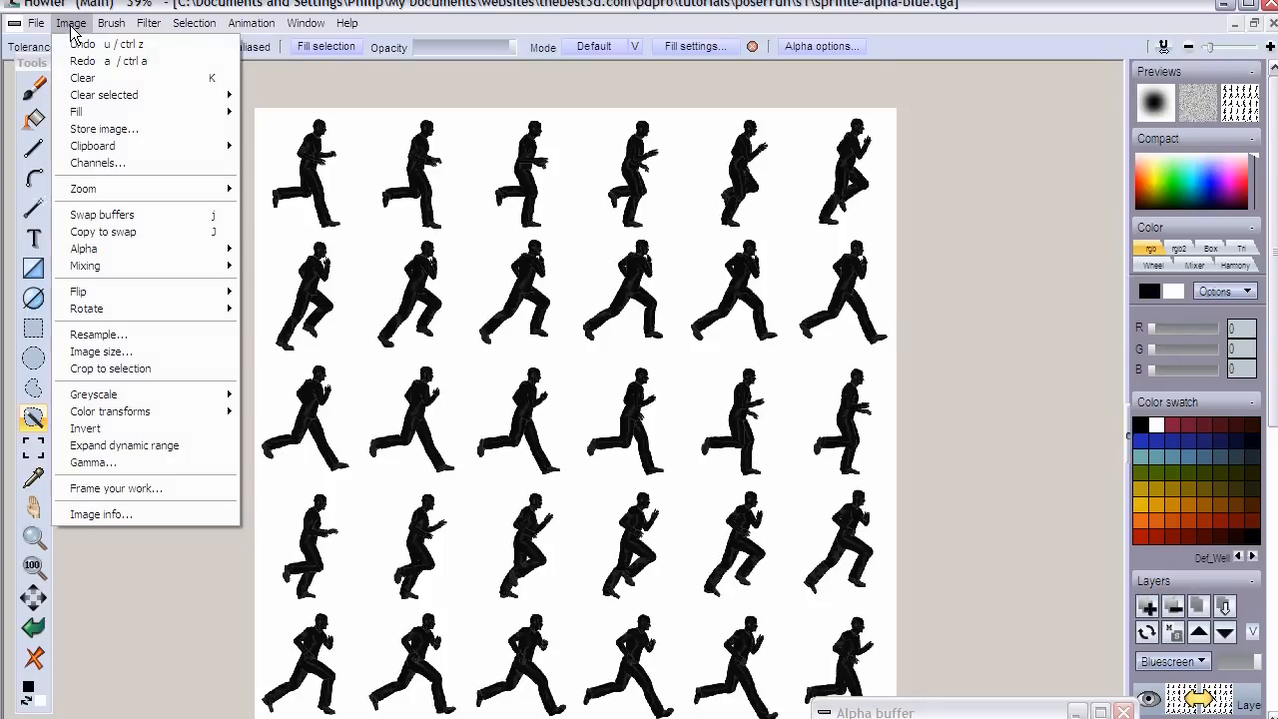
mouse_move(154, 248)
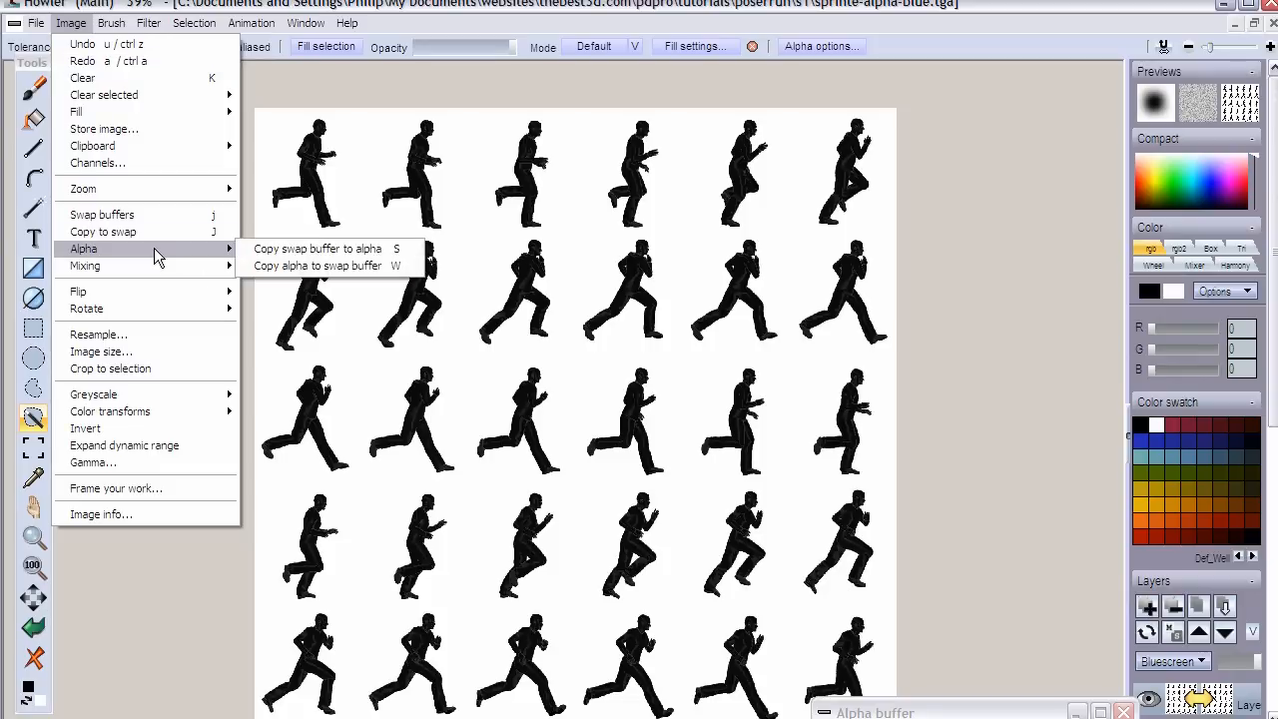
left_click(269, 250)
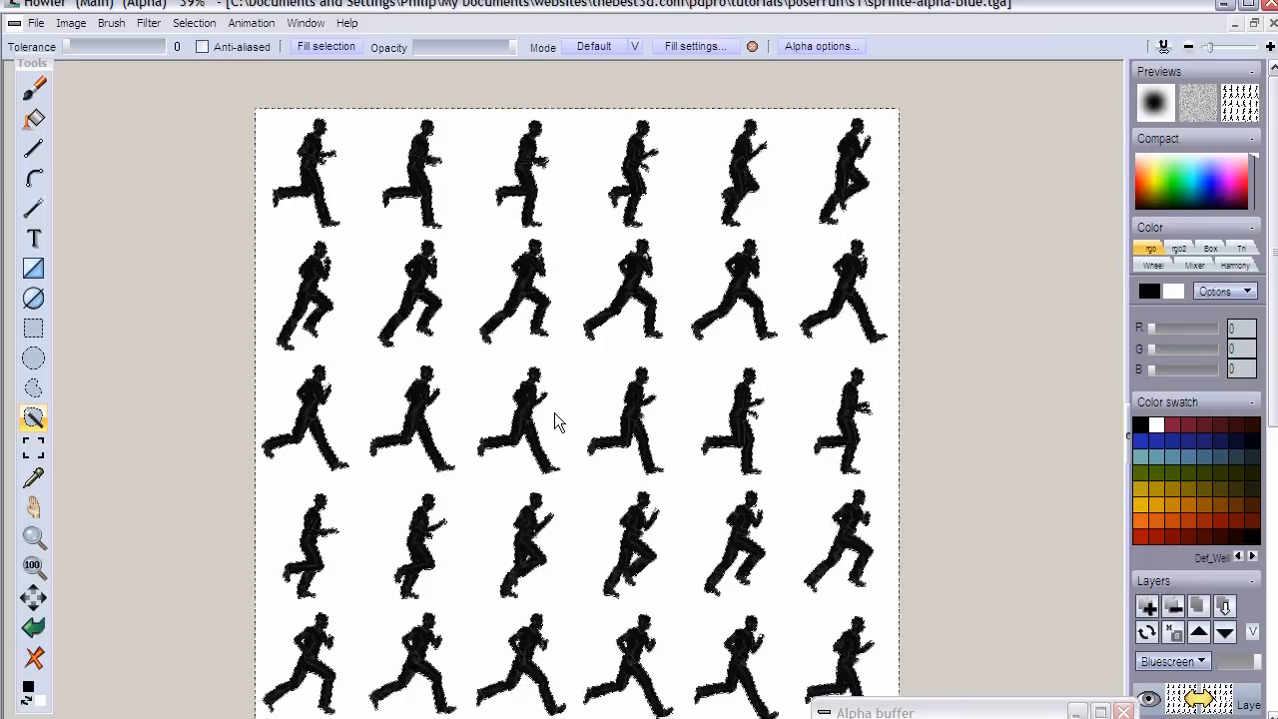
Store the alpha in a separate alpha buffer and invert the stored mask so the runners are white on black.
left_click(194, 23)
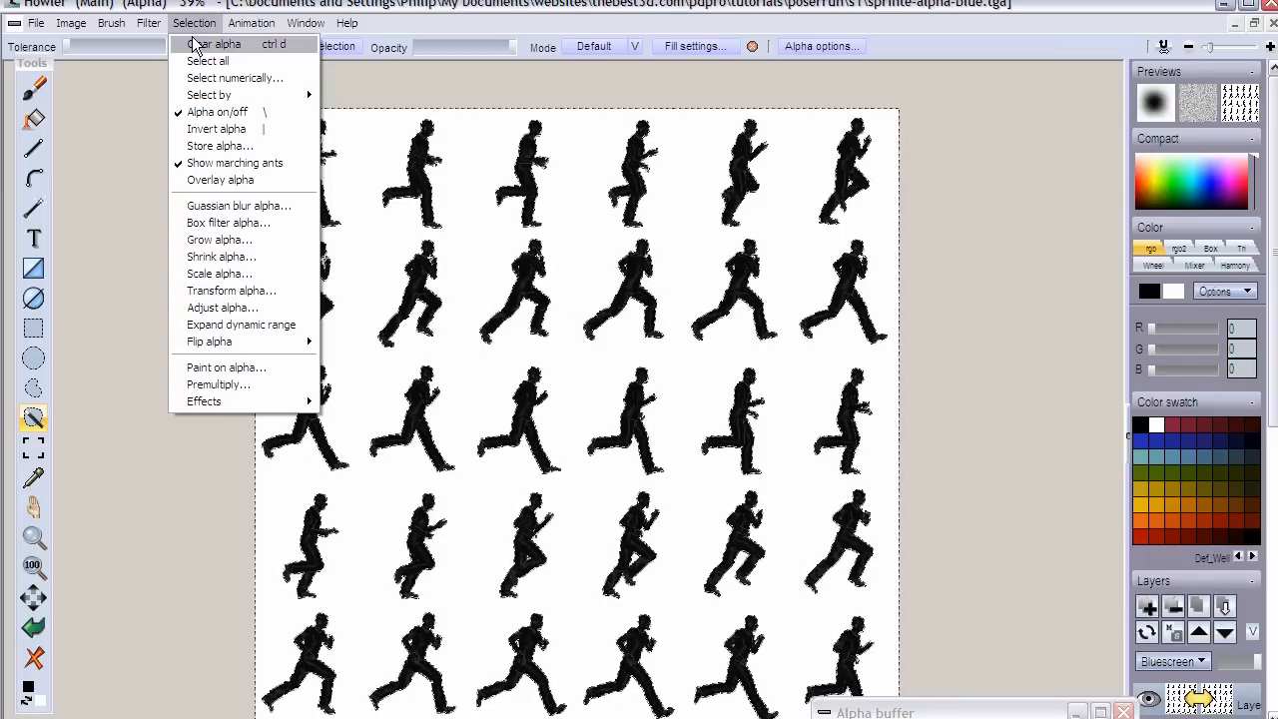
left_click(220, 145)
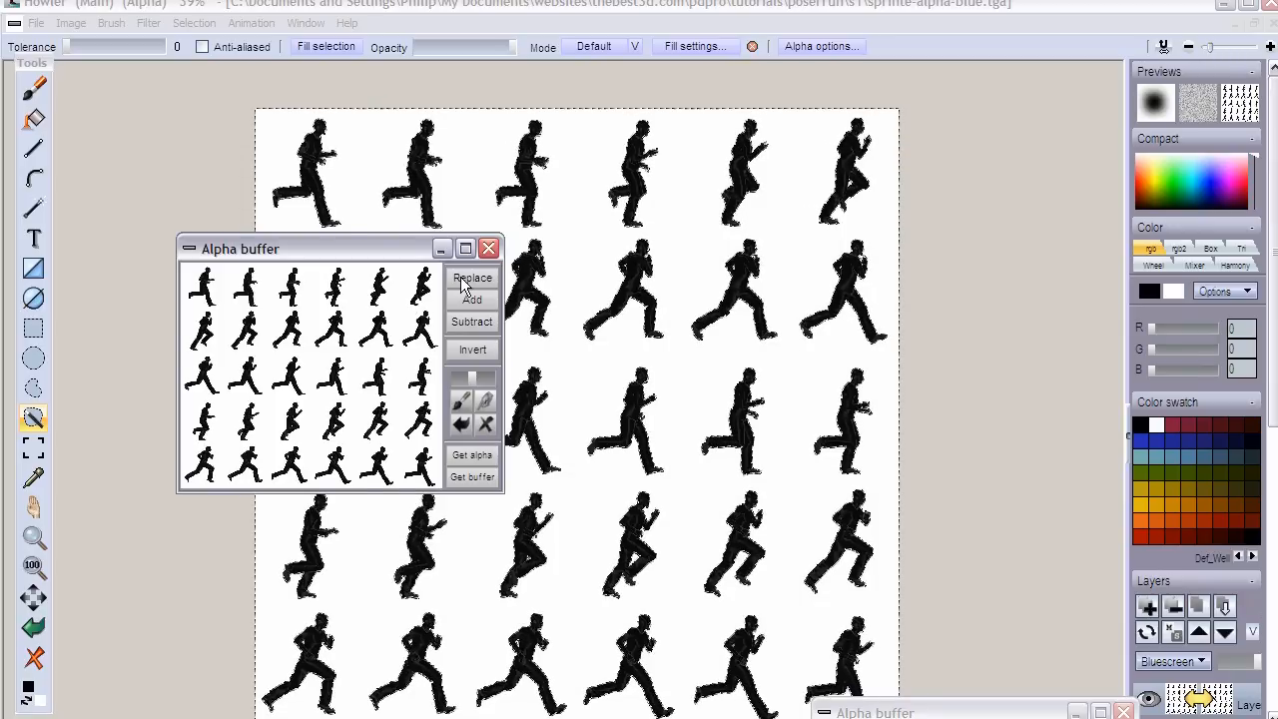
left_click(474, 352)
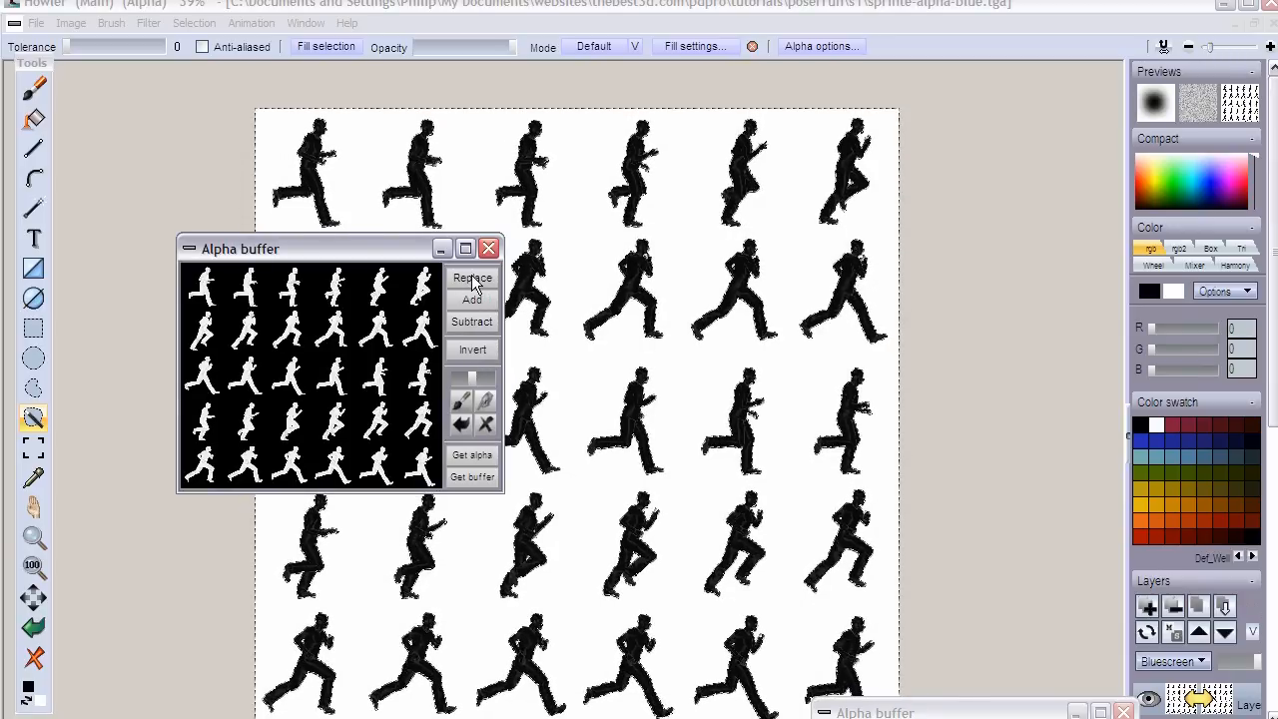
left_click_drag(413, 246, 334, 432)
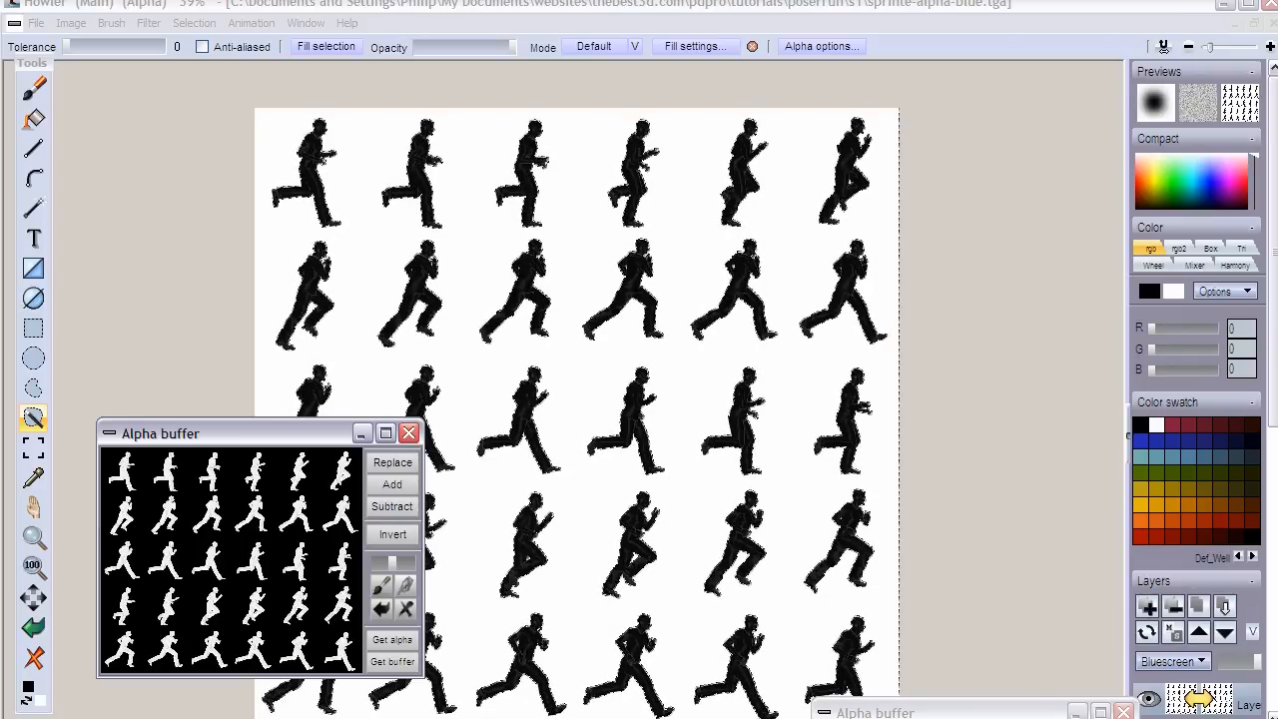
Undo the matte to restore the blue sprite sheet and clear the swap buffer to white.
left_click(33, 654)
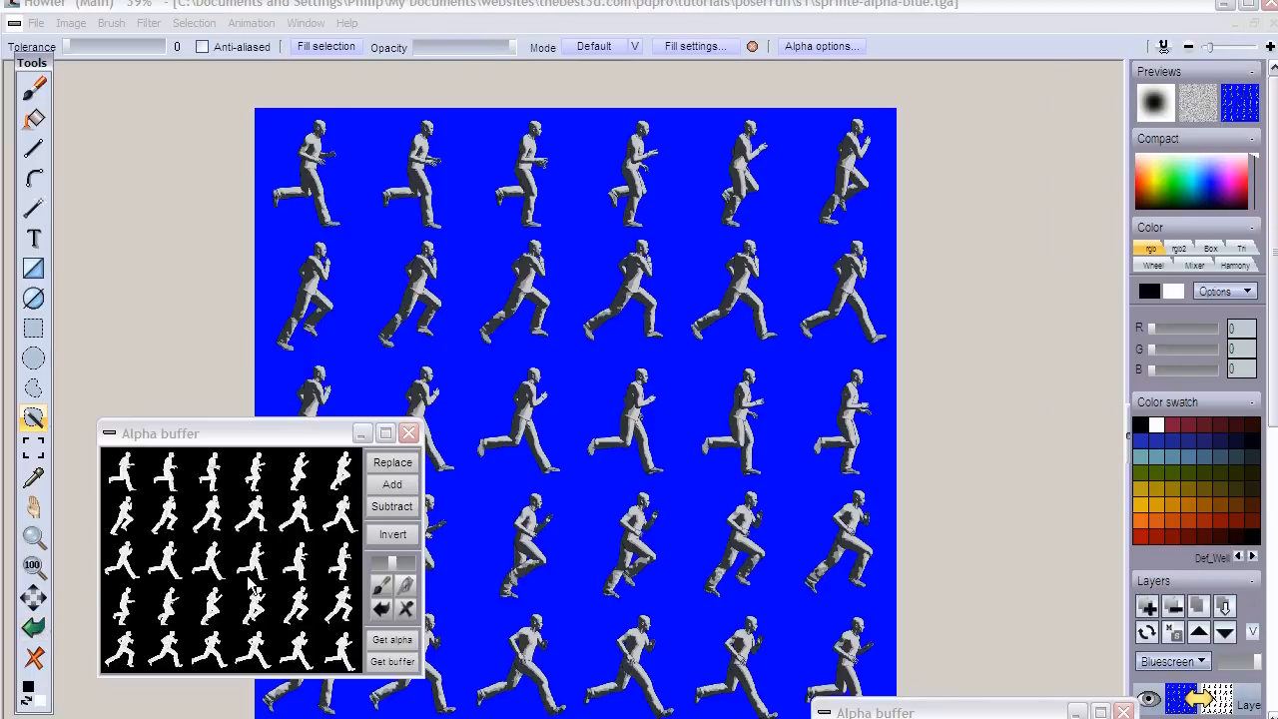
left_click(34, 627)
left_click(34, 627)
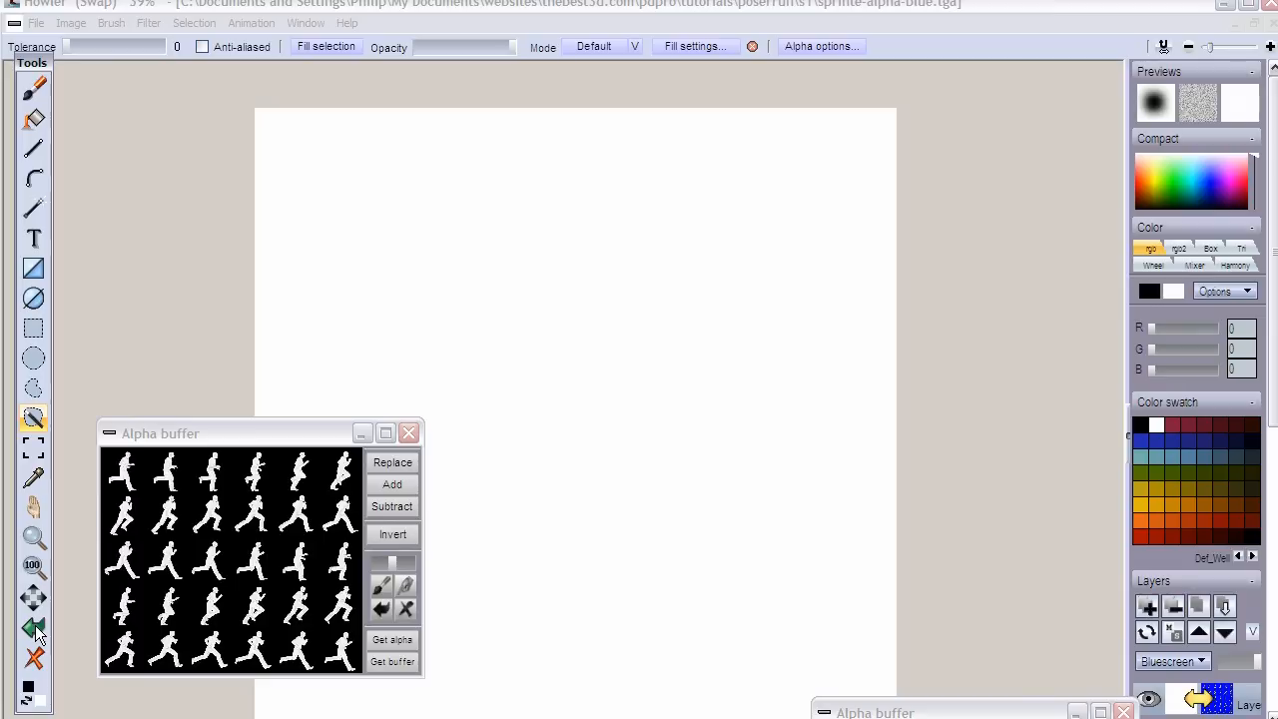
Replace the sprite sheet's alpha with the stored inverted mask and check the selection edge around a second-row runner's head and shoulders.
left_click(384, 463)
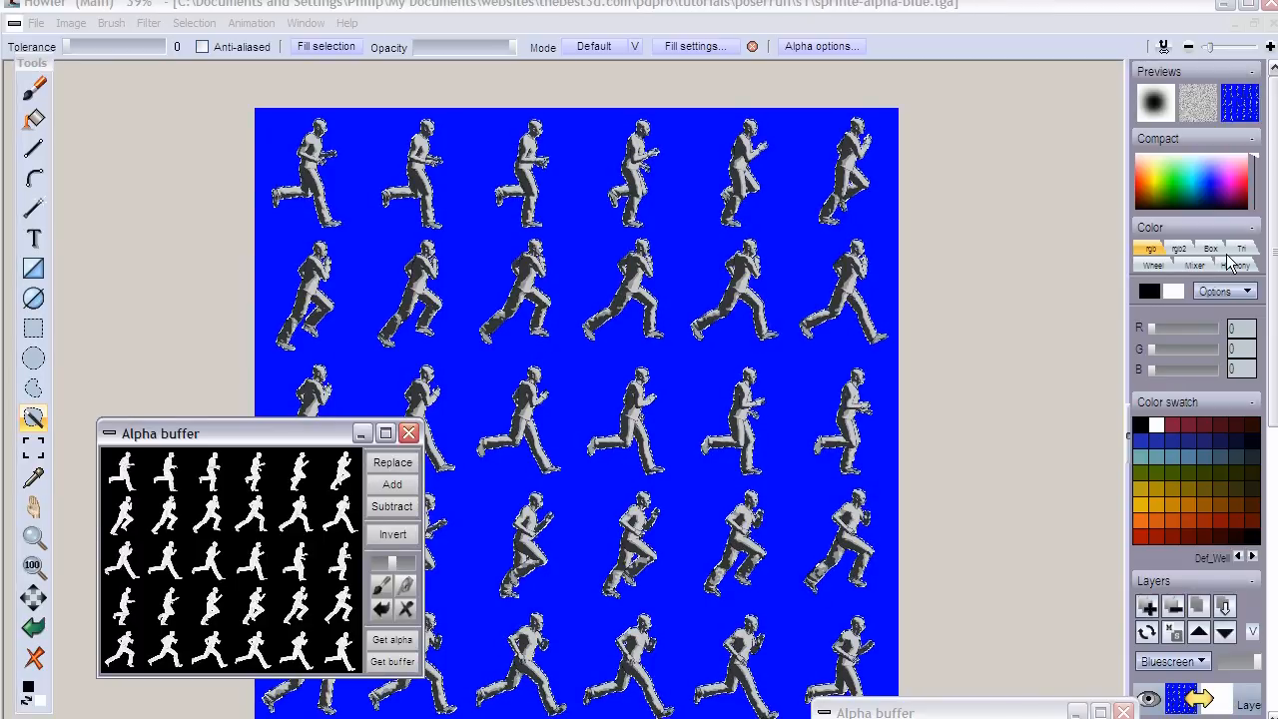
scroll(708, 366, "up", 2)
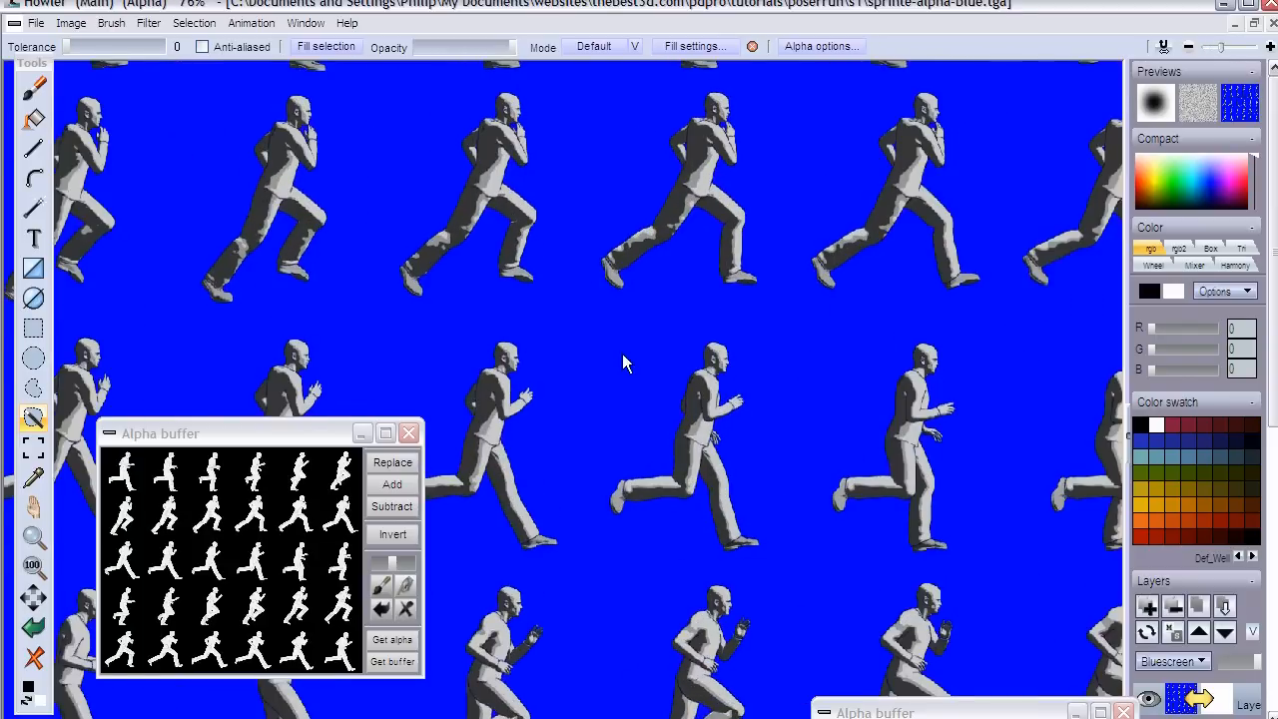
scroll(609, 350, "up", 4)
left_click_drag(796, 204, 727, 616)
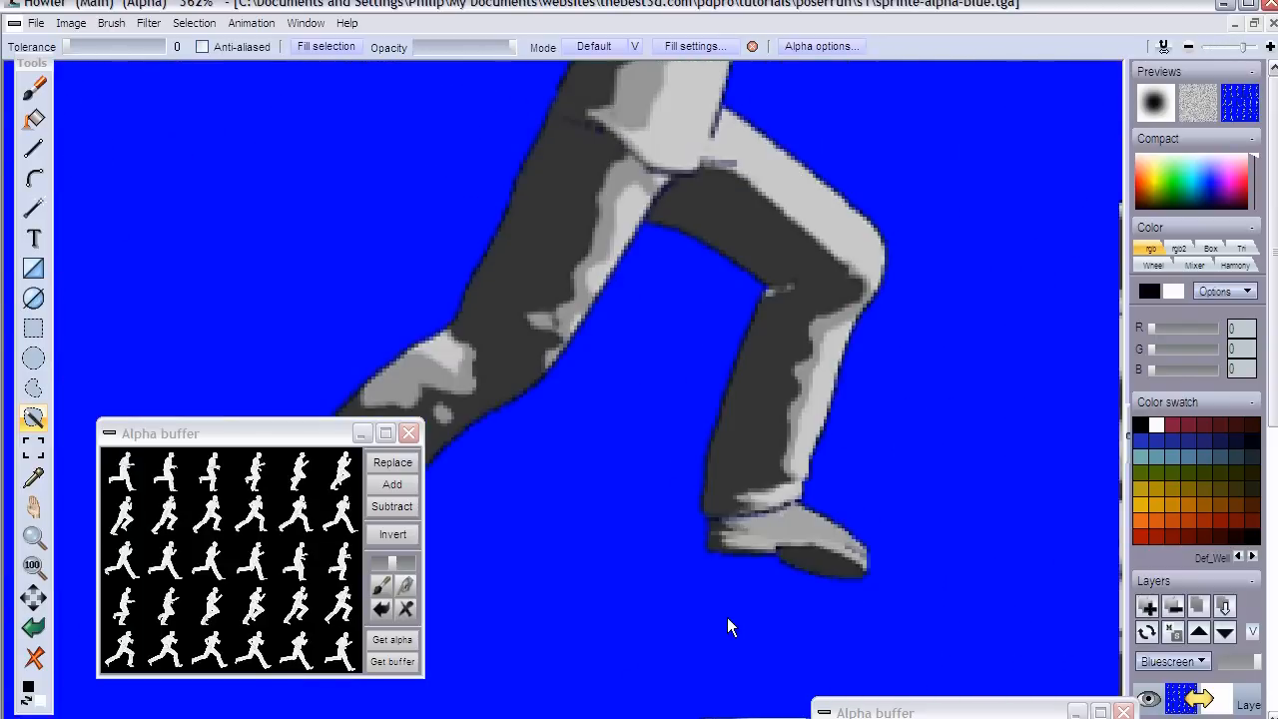
left_click_drag(715, 158, 608, 552)
scroll(511, 298, "up", 2)
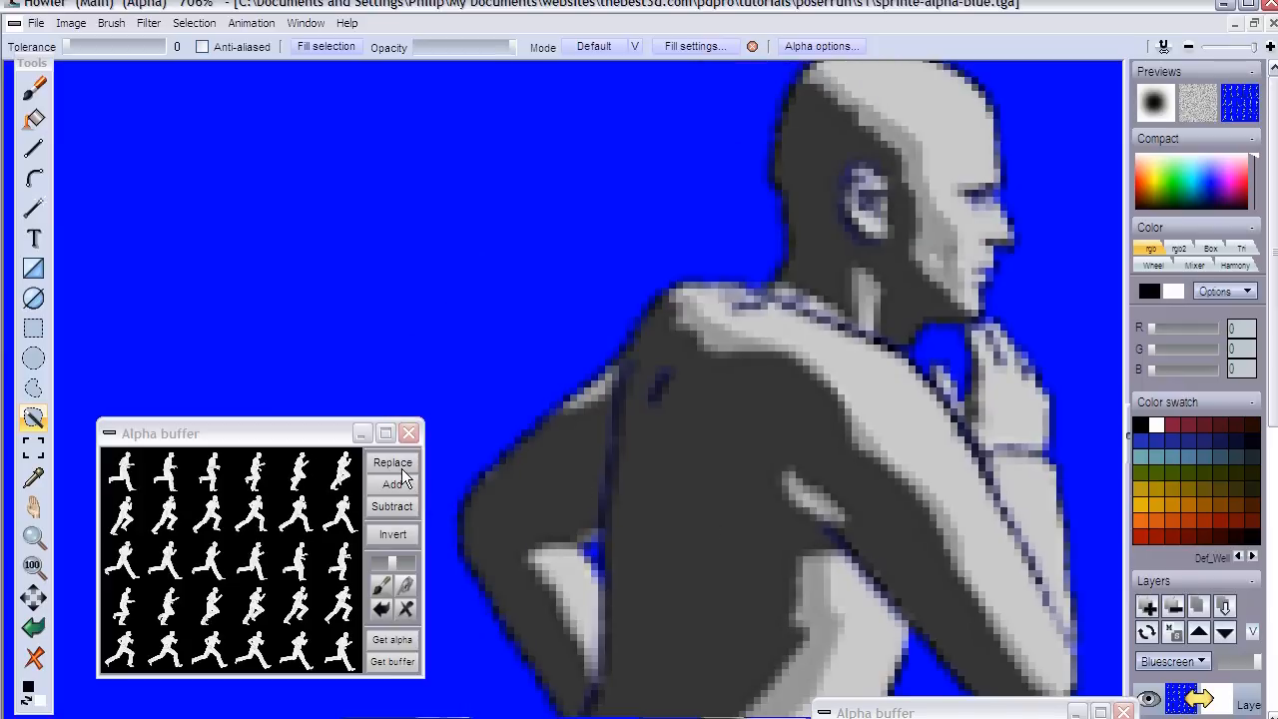
left_click(401, 459)
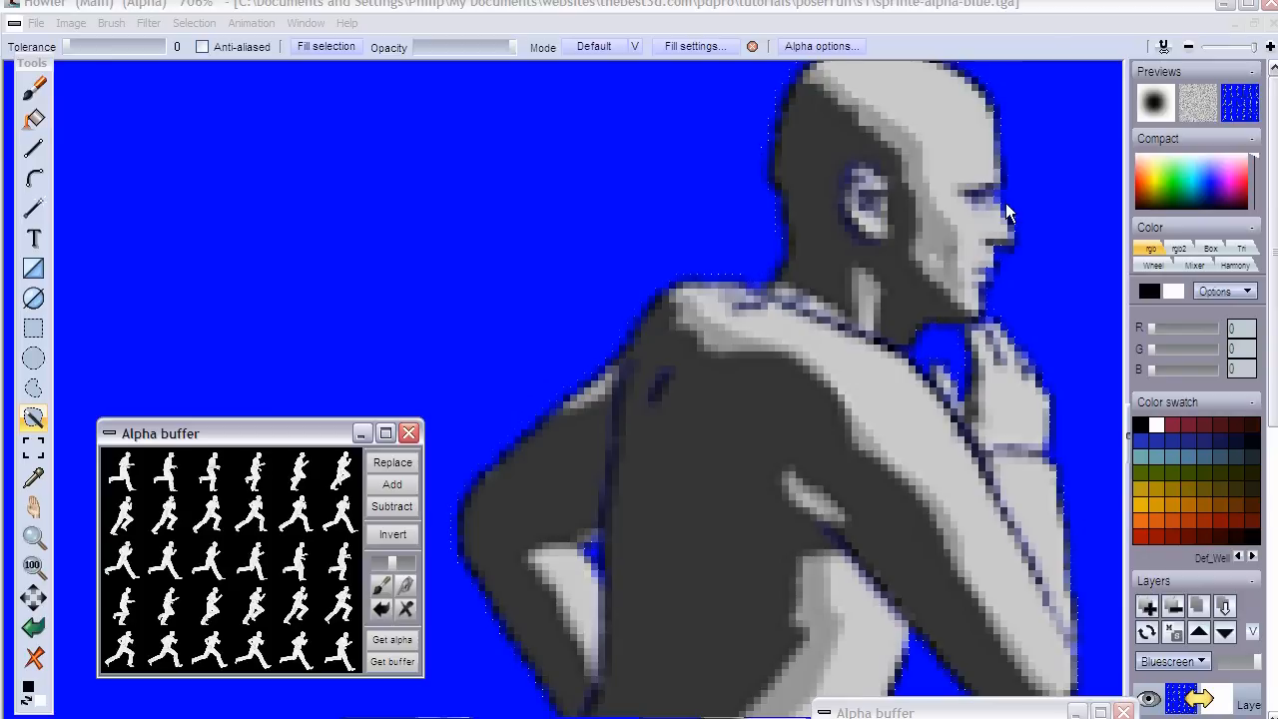
Reapply the stored runner mask as the sprite sheet's alpha and move the alpha buffer window clear of the runners.
left_click(1043, 12)
scroll(856, 332, "down", 3)
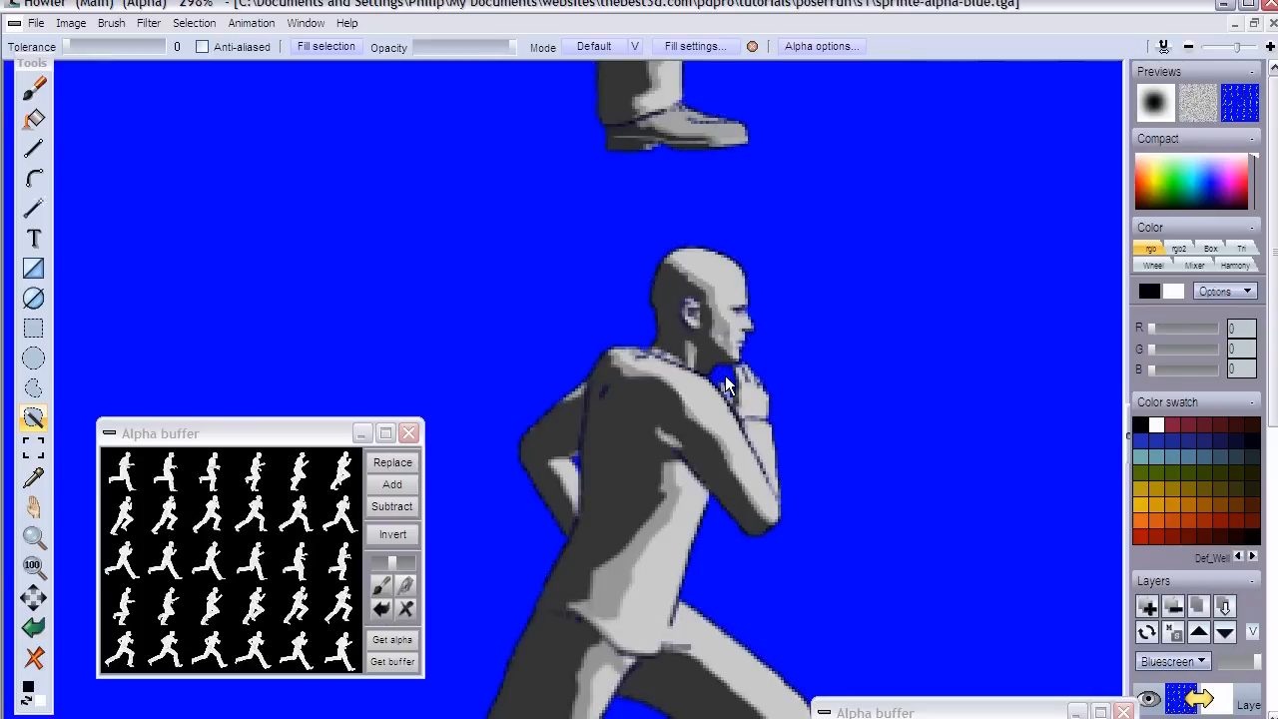
left_click(404, 465)
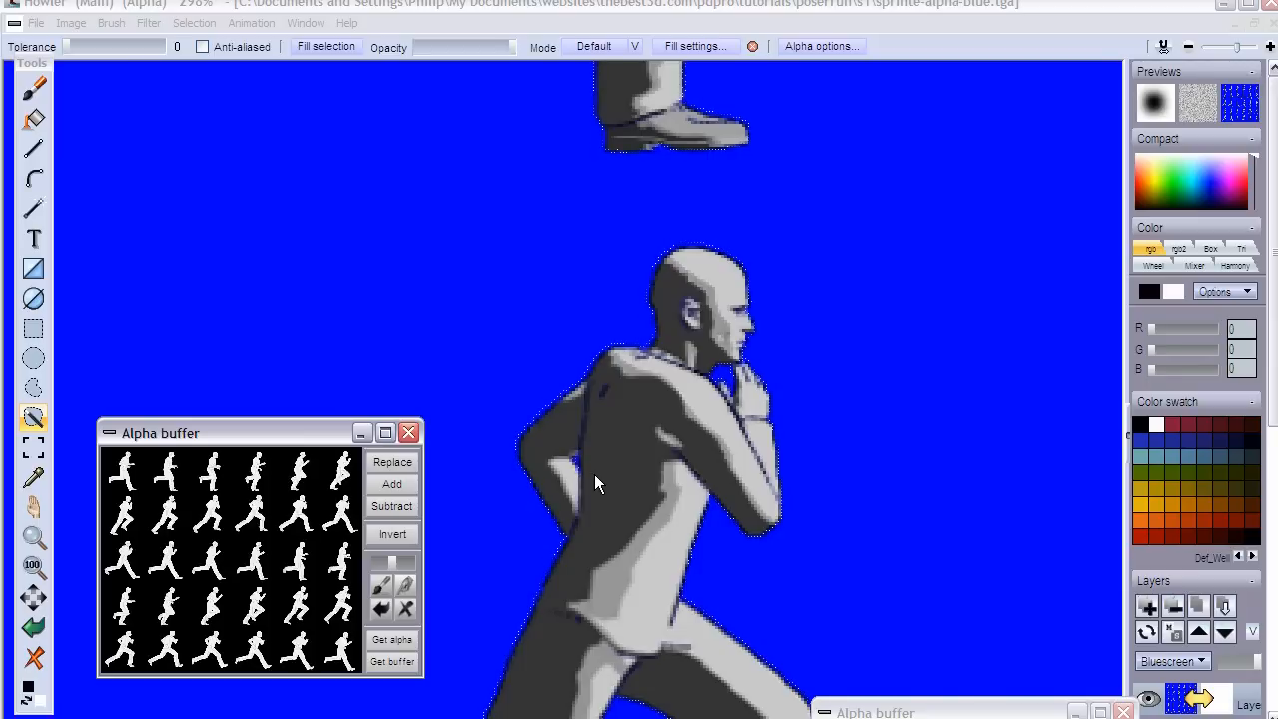
left_click(629, 8)
scroll(588, 255, "down", 3)
scroll(588, 255, "down", 1)
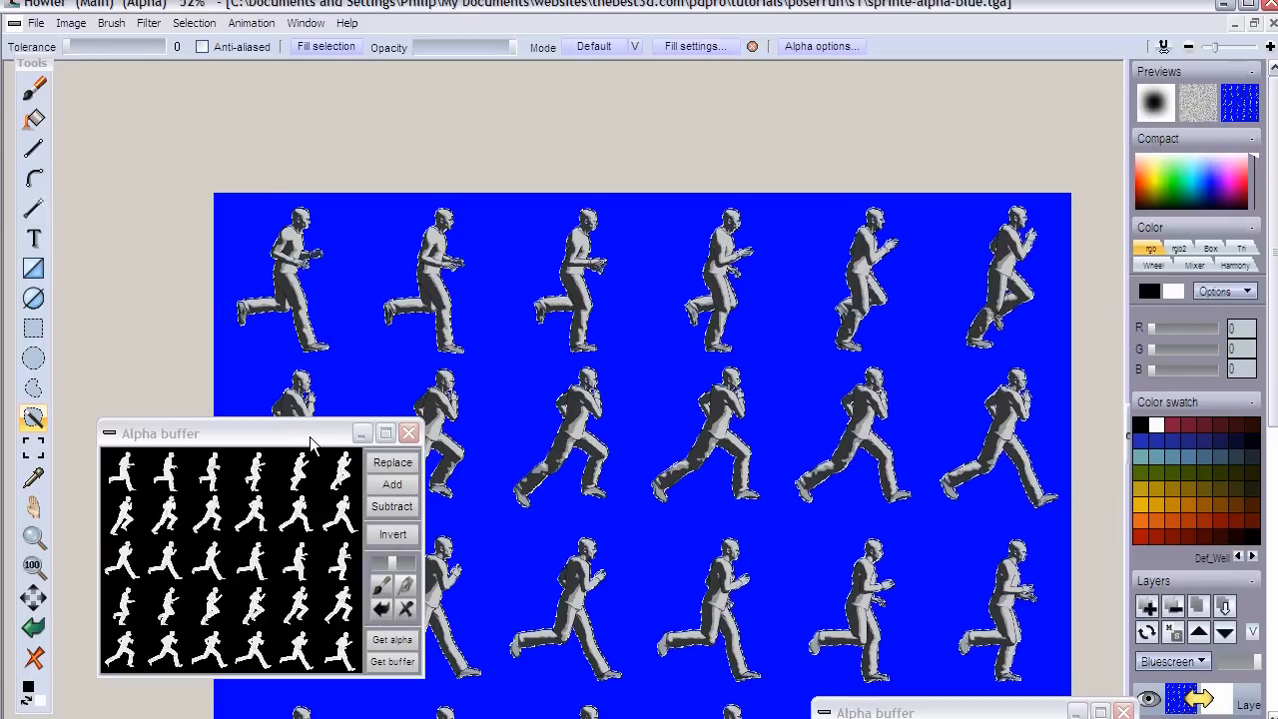
left_click_drag(309, 442, 656, 662)
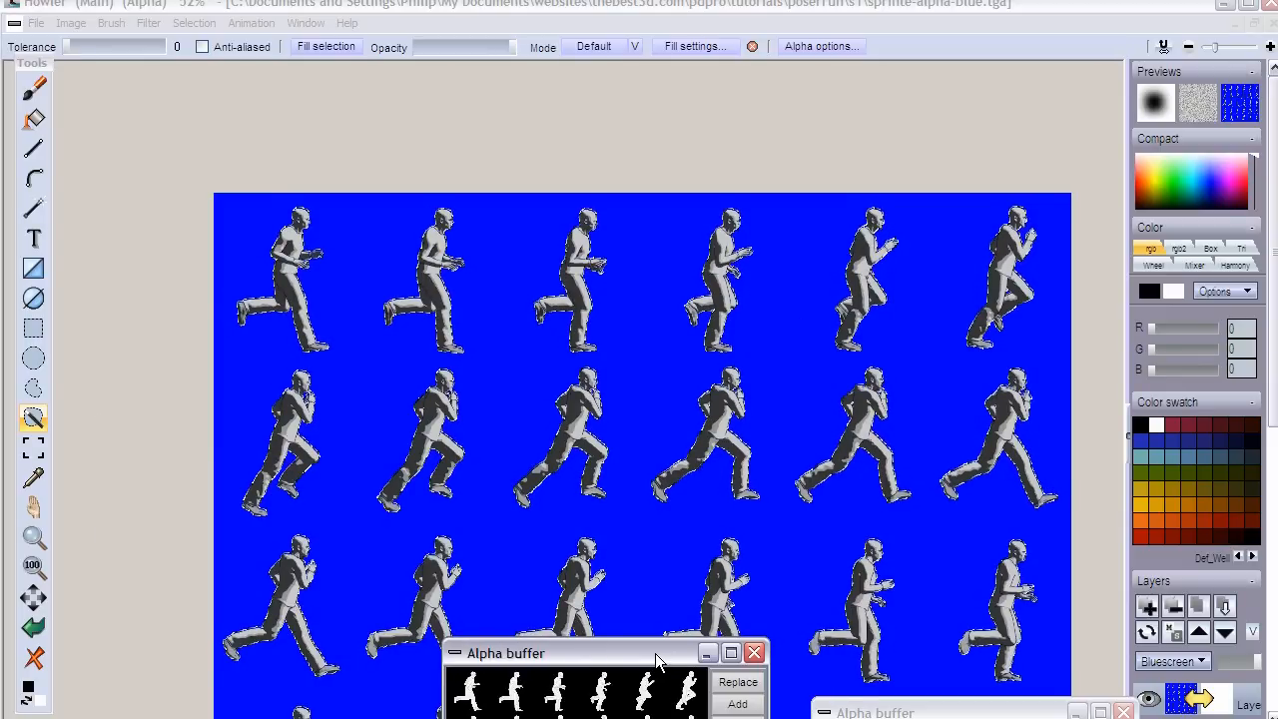
Try the Blue screen composite with Show matte enabled on the selected runners, and undo it.
left_click(146, 23)
left_click(148, 23)
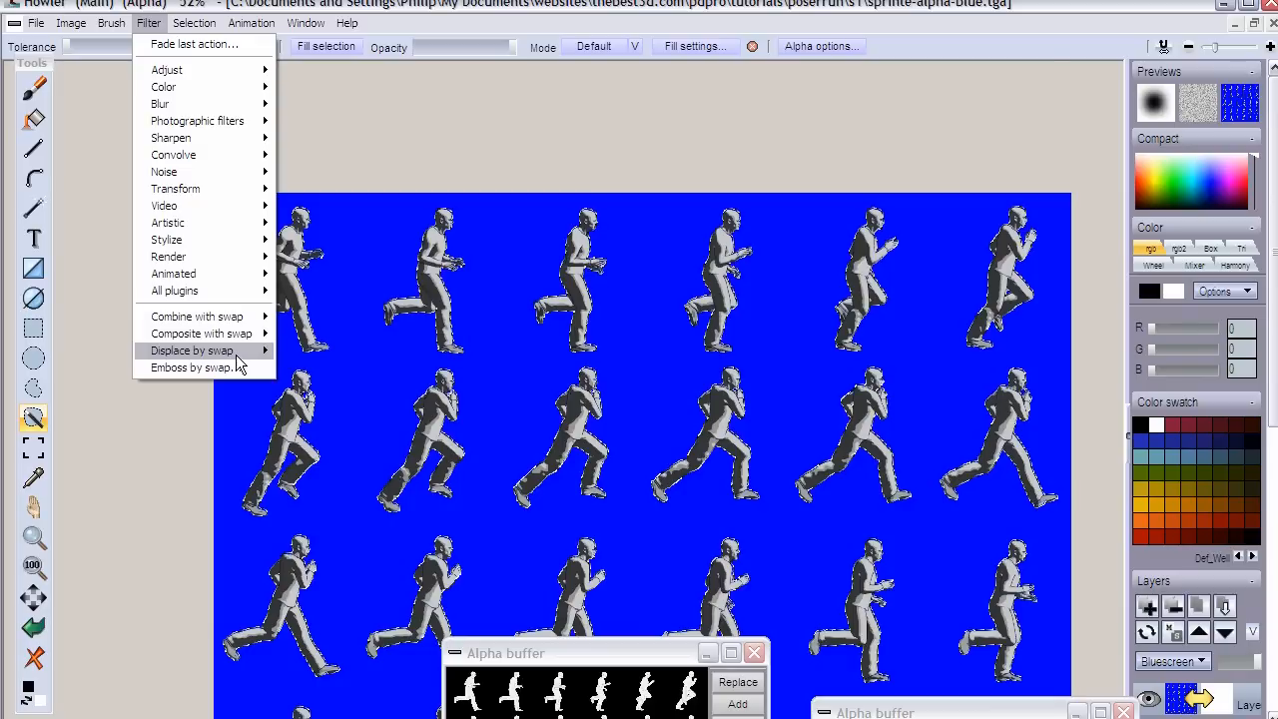
mouse_move(217, 341)
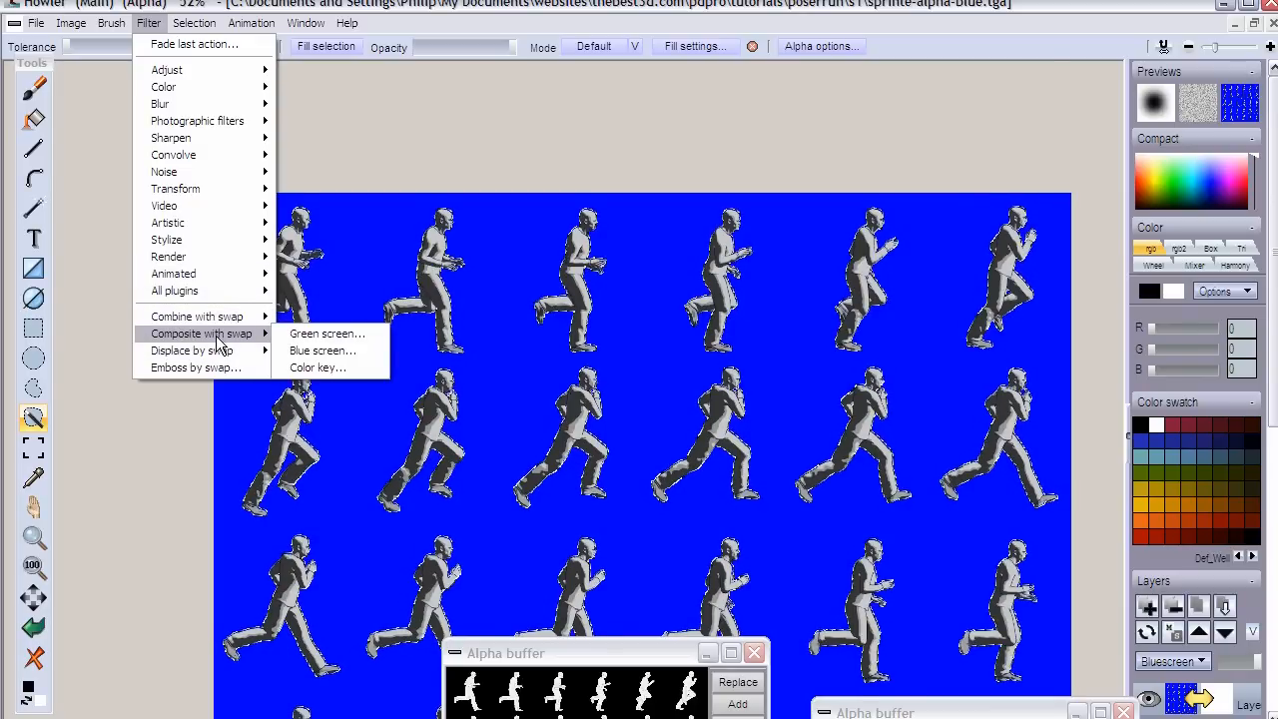
left_click(348, 352)
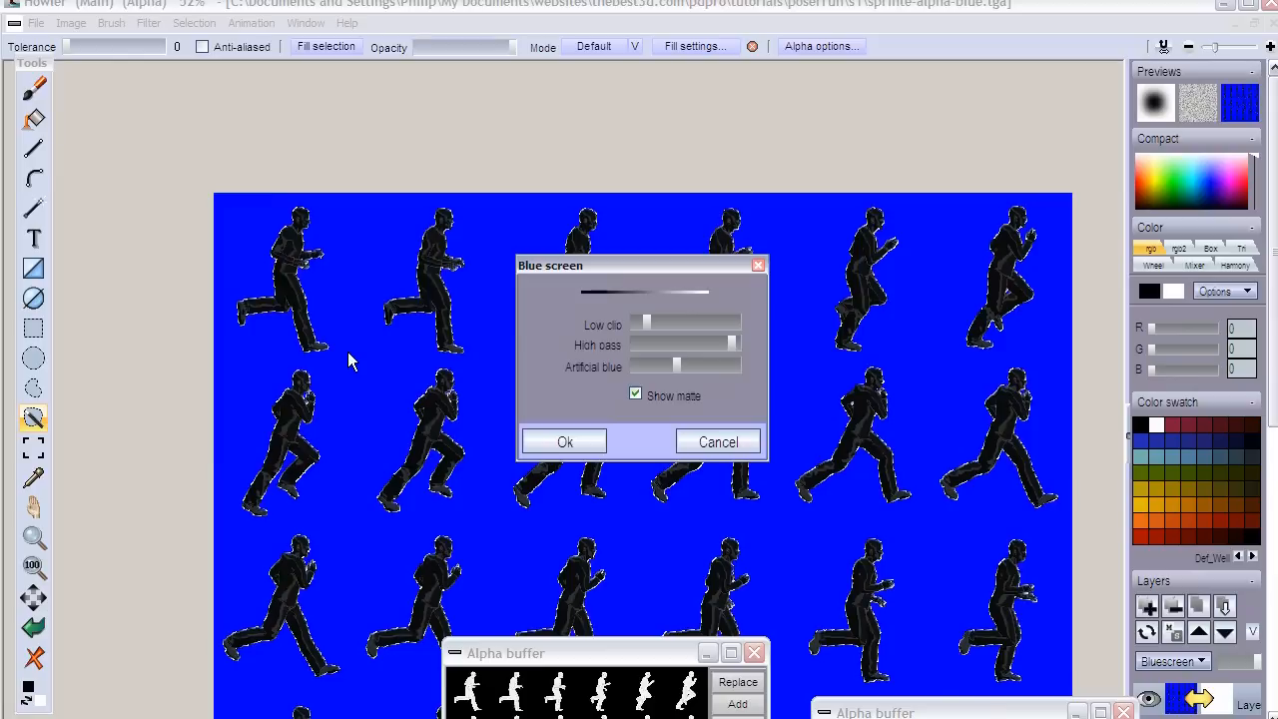
left_click(638, 399)
left_click(639, 393)
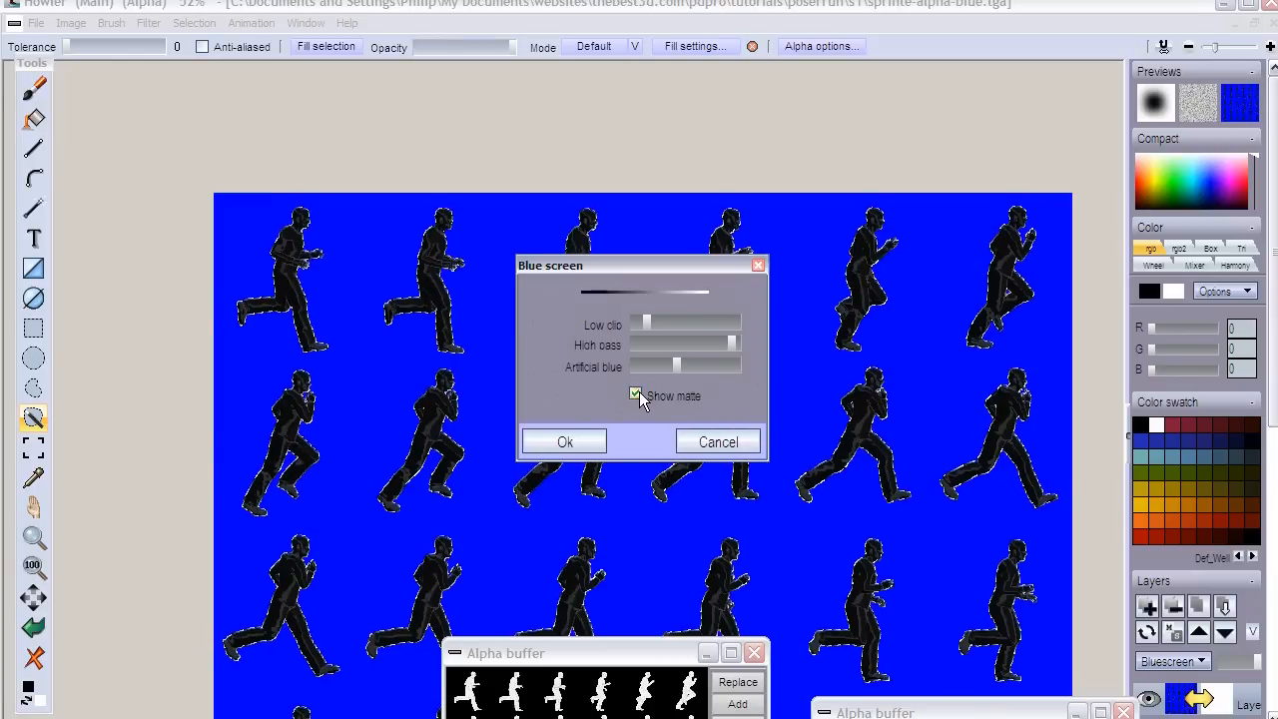
left_click(581, 449)
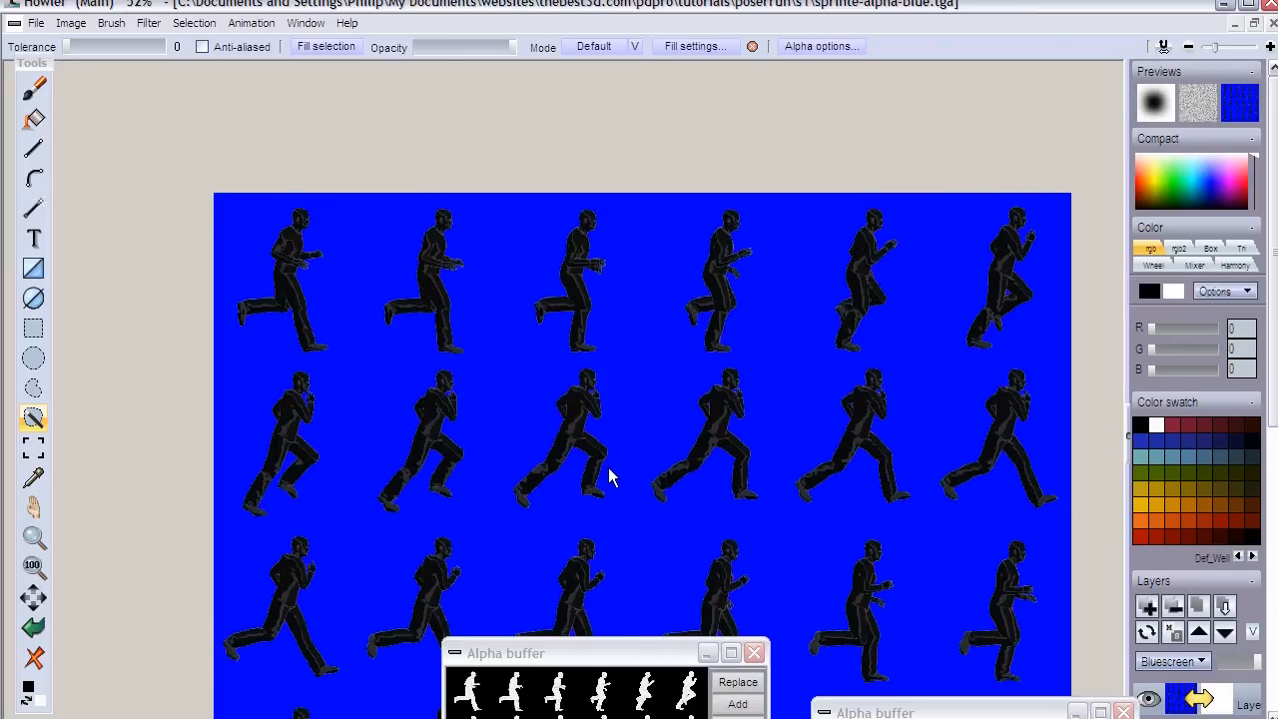
left_click(30, 629)
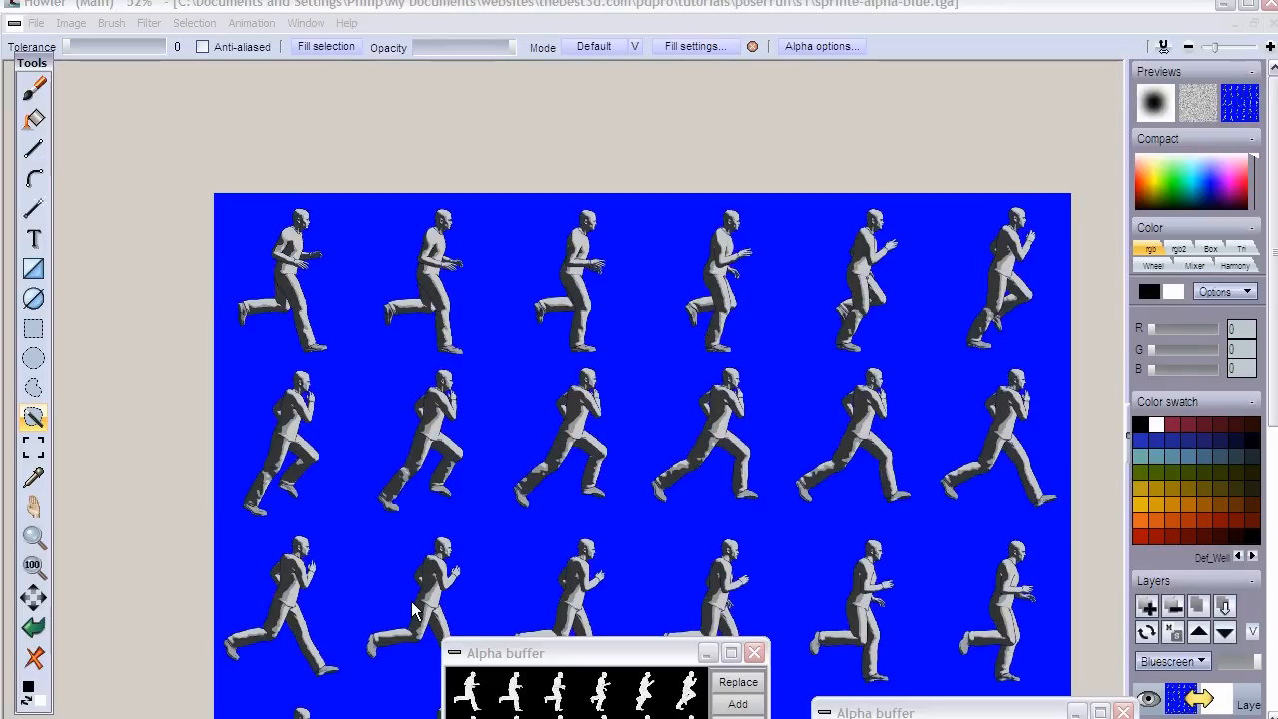
Composite the unselected sprite sheet with the swap buffer using Blue screen, outputting the matte.
left_click(148, 22)
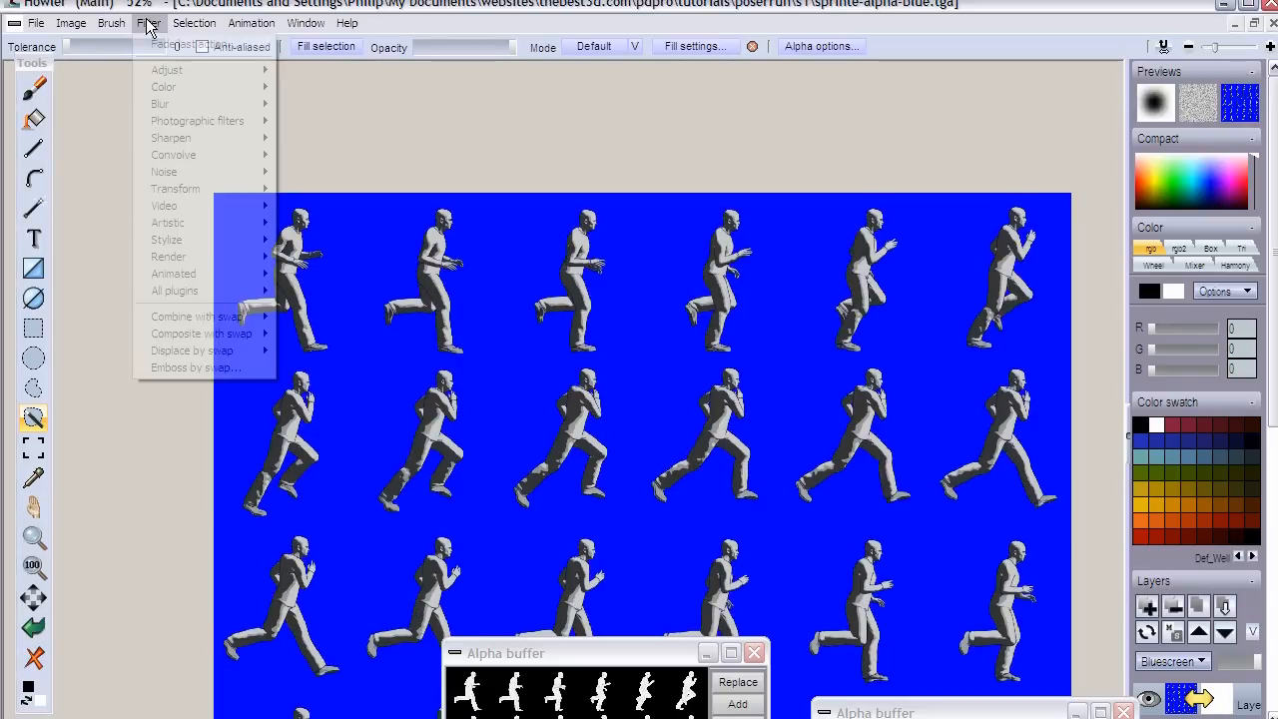
mouse_move(218, 339)
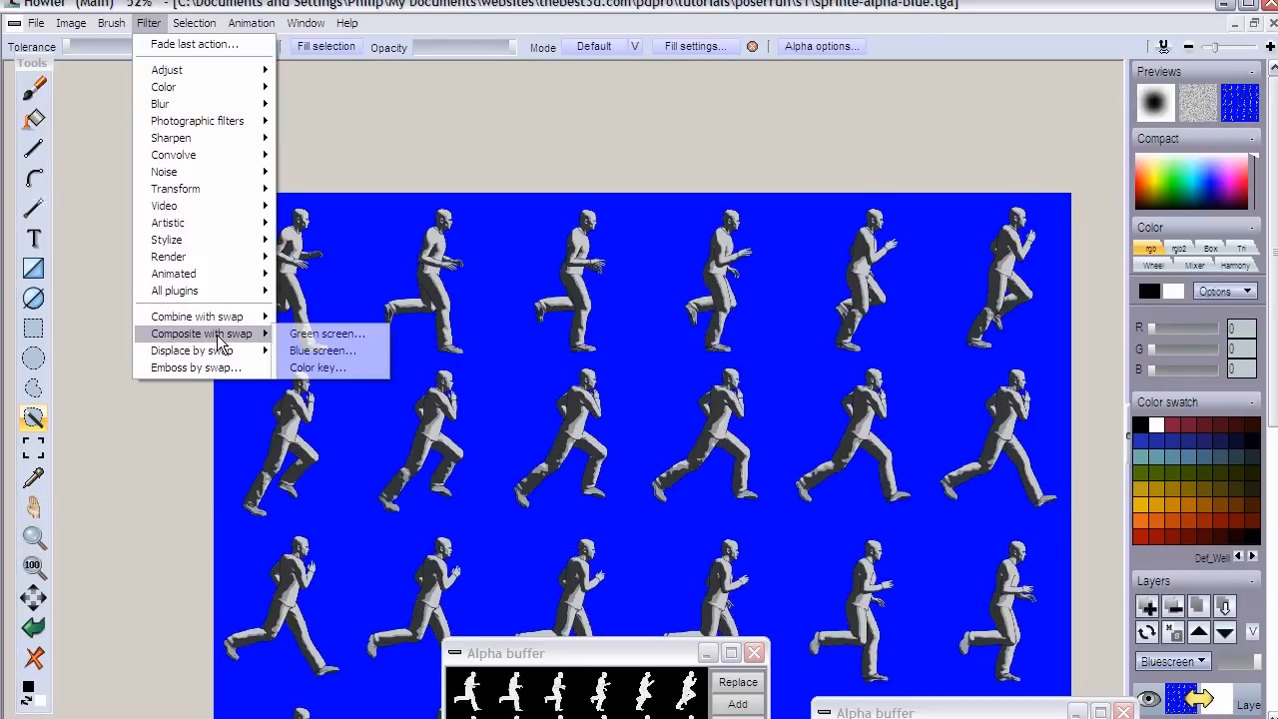
left_click(341, 352)
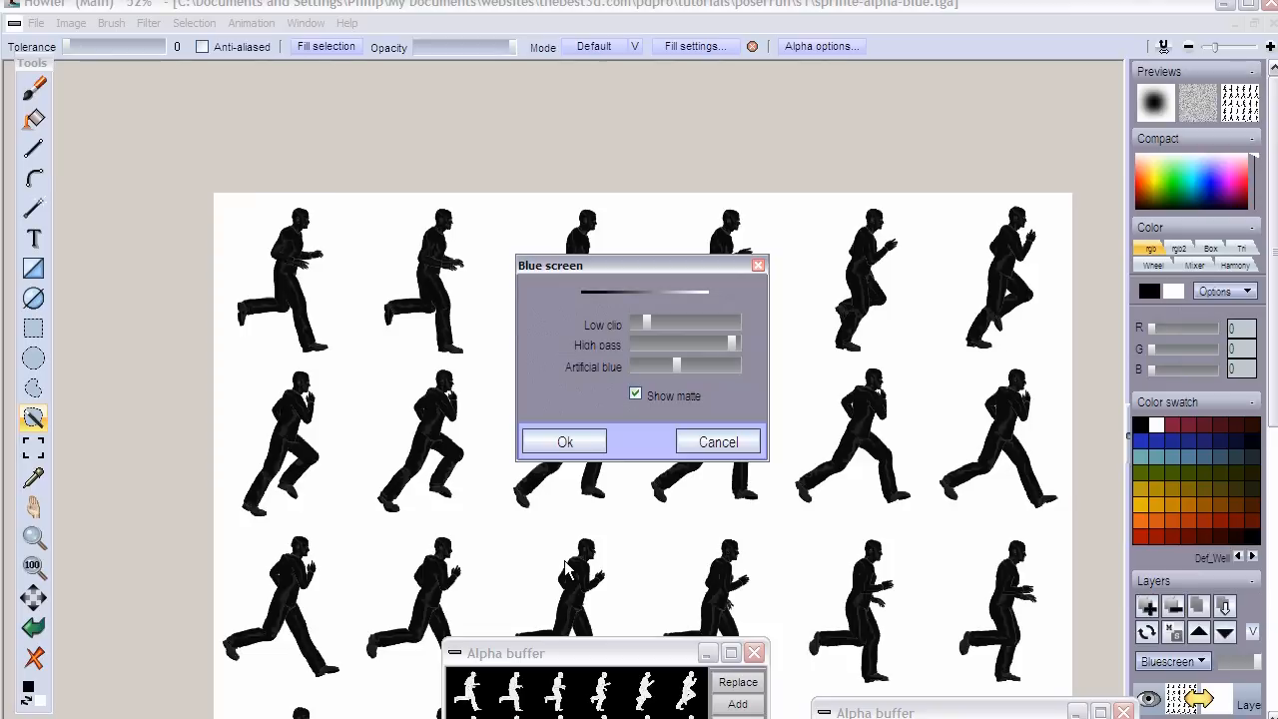
left_click(635, 394)
left_click(587, 447)
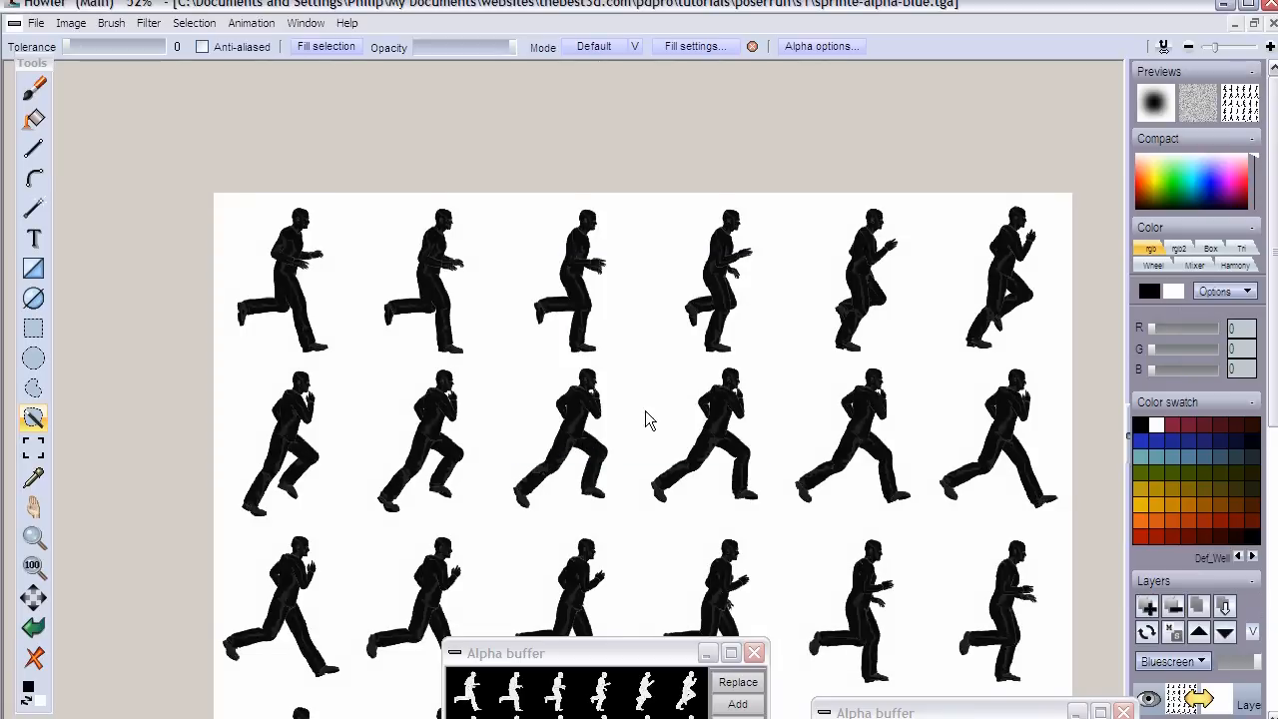
Start a value adjustment on the matte and set its contrast to 142, judging it on a second-row runner's head.
scroll(631, 389, "up", 6)
left_click_drag(695, 404, 416, 449)
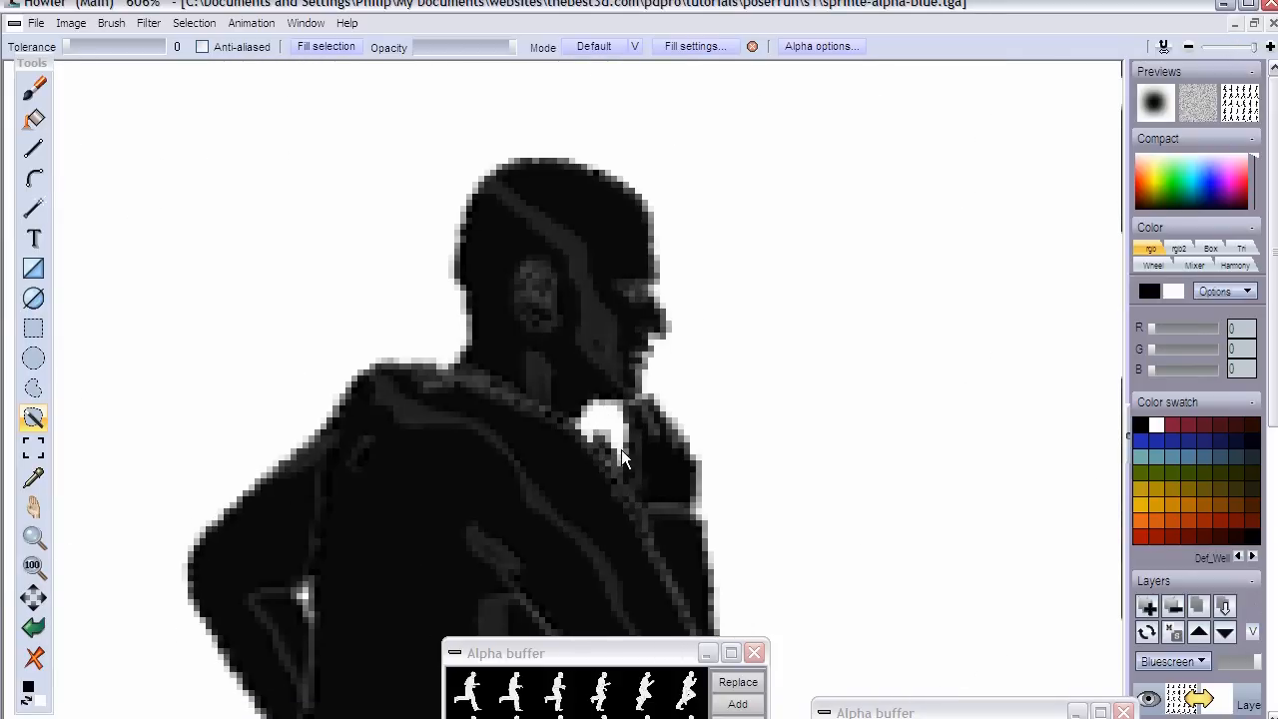
left_click(148, 22)
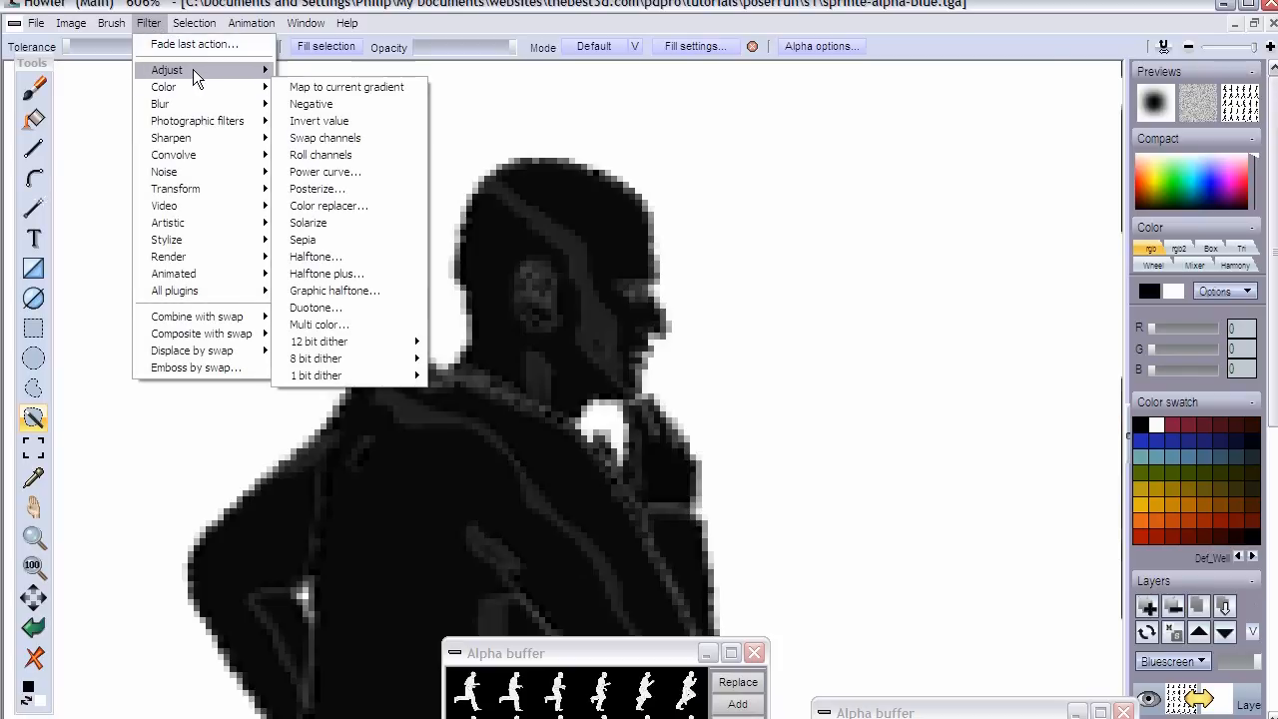
mouse_move(191, 69)
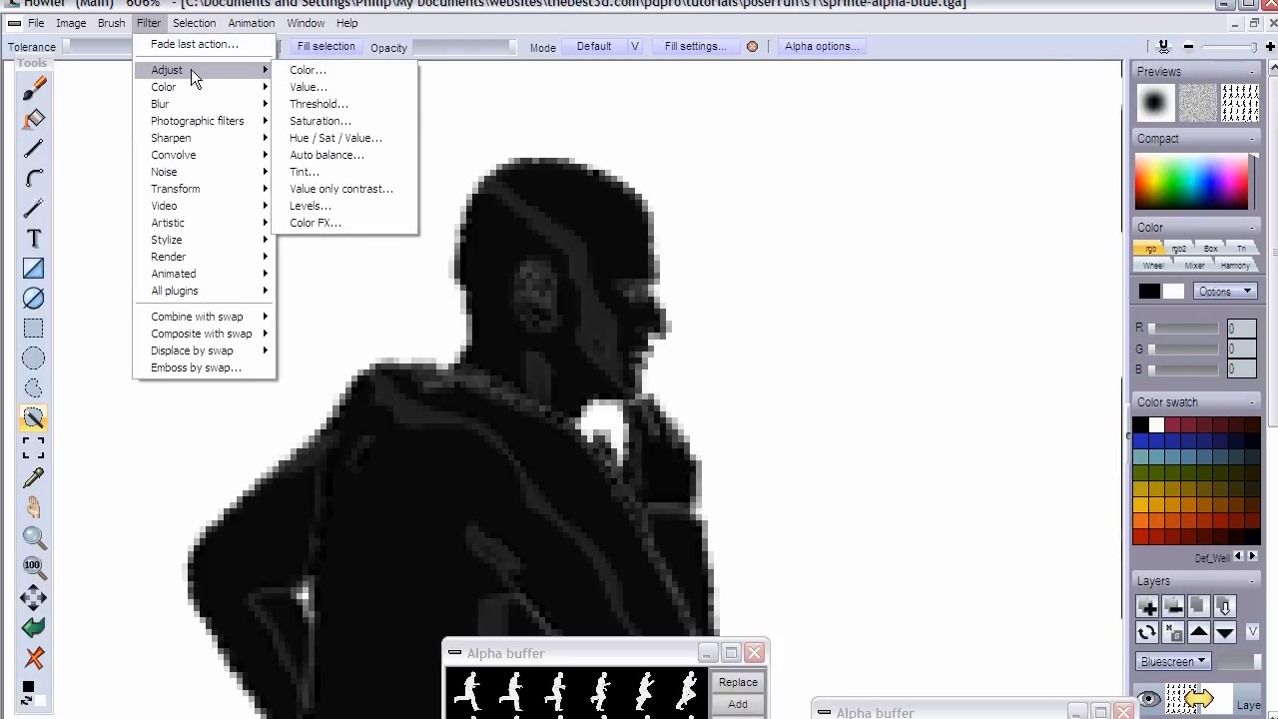
left_click(357, 87)
left_click_drag(614, 248, 986, 196)
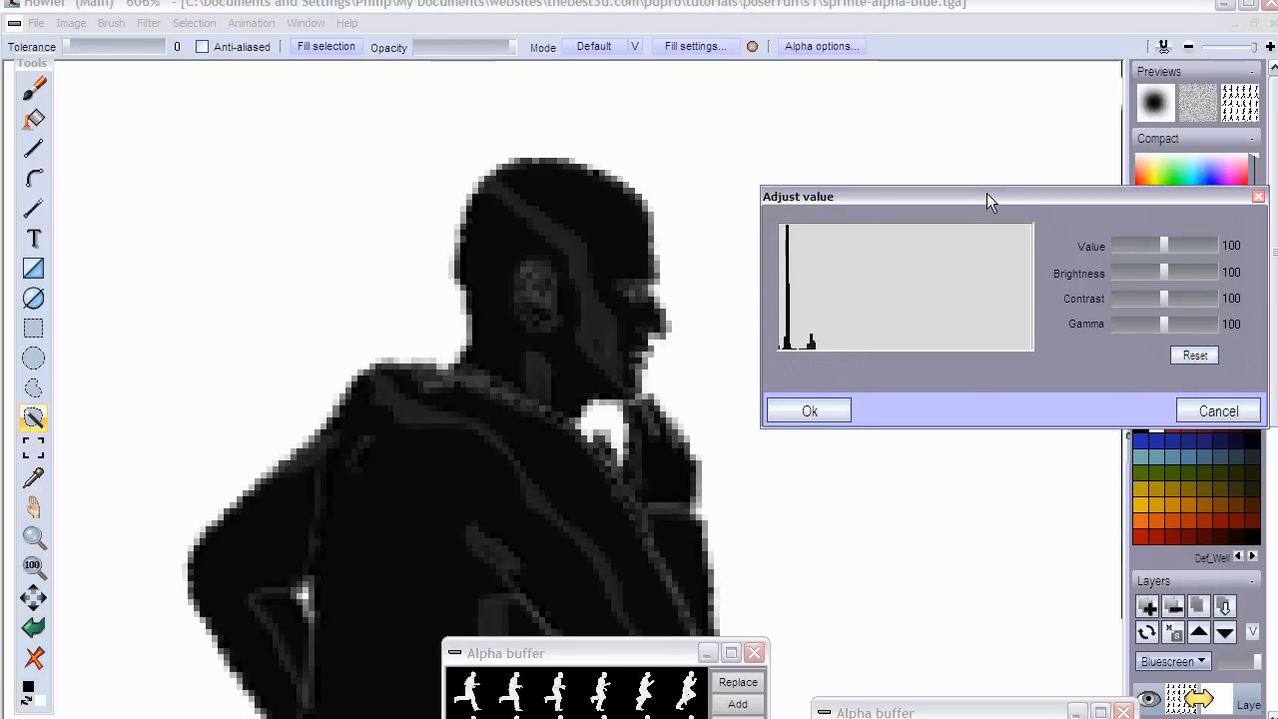
left_click_drag(986, 193, 922, 97)
left_click_drag(1097, 206, 1120, 198)
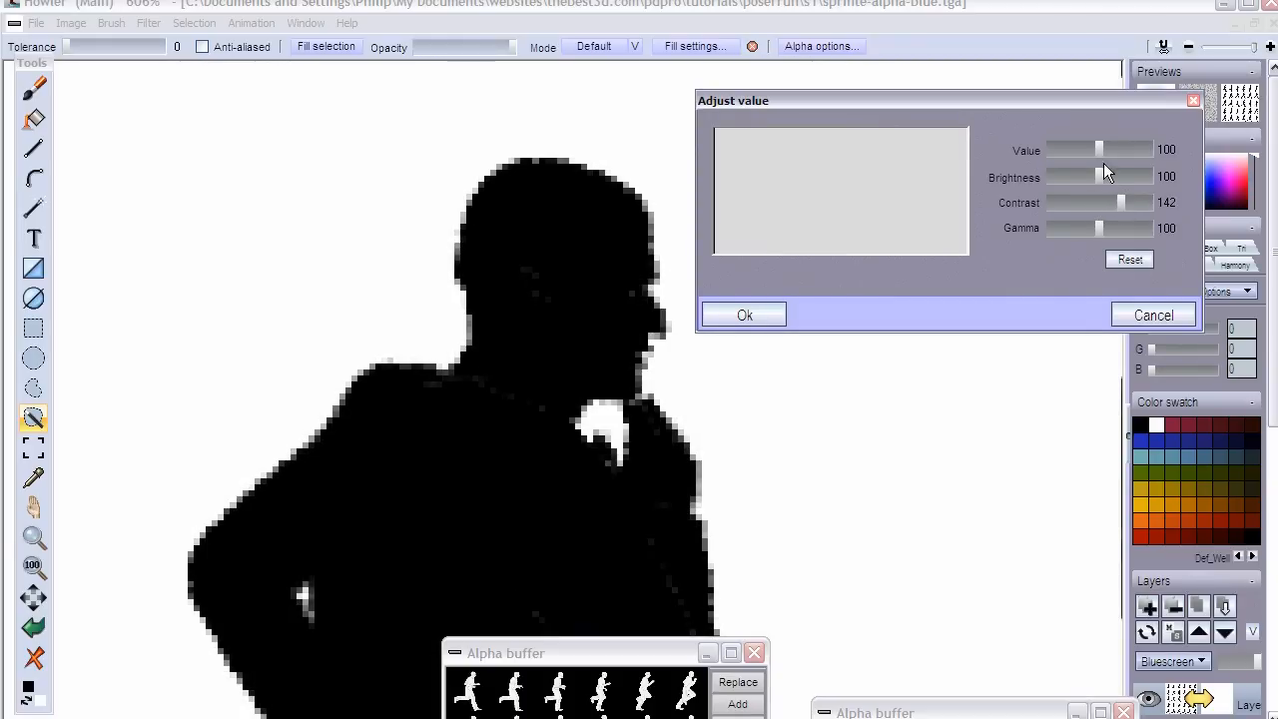
Set the matte's value to 148, gamma to 107 and brightness to 95, and apply the adjustment.
left_click_drag(1099, 149, 1163, 147)
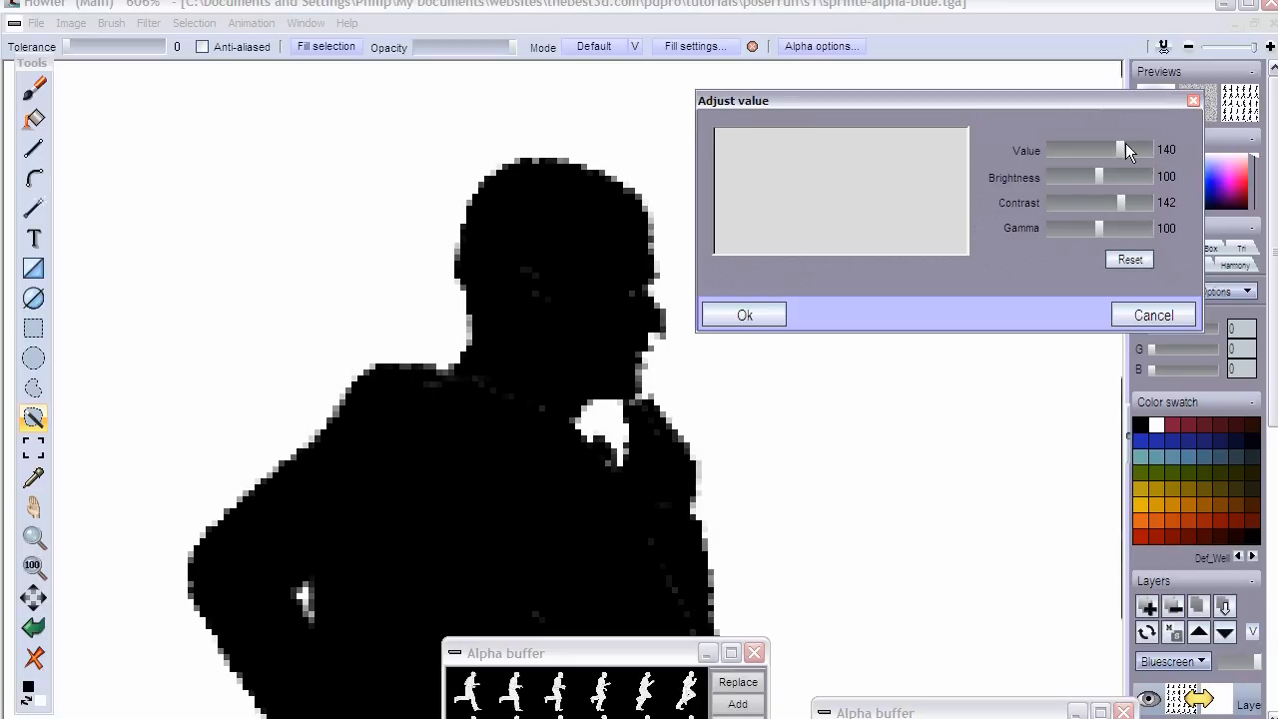
mouse_move(1121, 144)
left_mouse_down()
mouse_move(1061, 144)
mouse_move(1149, 139)
mouse_move(1124, 142)
left_mouse_up()
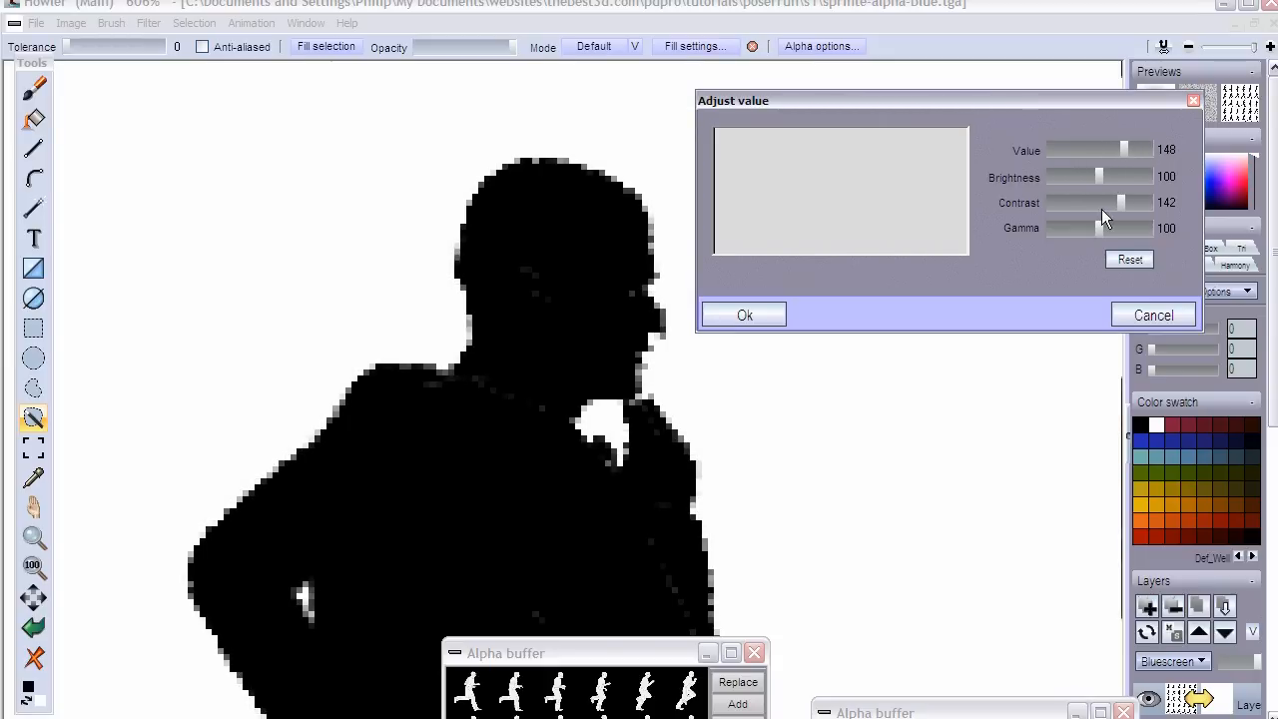
mouse_move(1097, 233)
left_mouse_down()
mouse_move(1083, 232)
mouse_move(1123, 231)
mouse_move(1092, 232)
mouse_move(1107, 229)
left_mouse_up()
mouse_move(1100, 177)
left_mouse_down()
mouse_move(1130, 175)
mouse_move(1097, 171)
left_mouse_up()
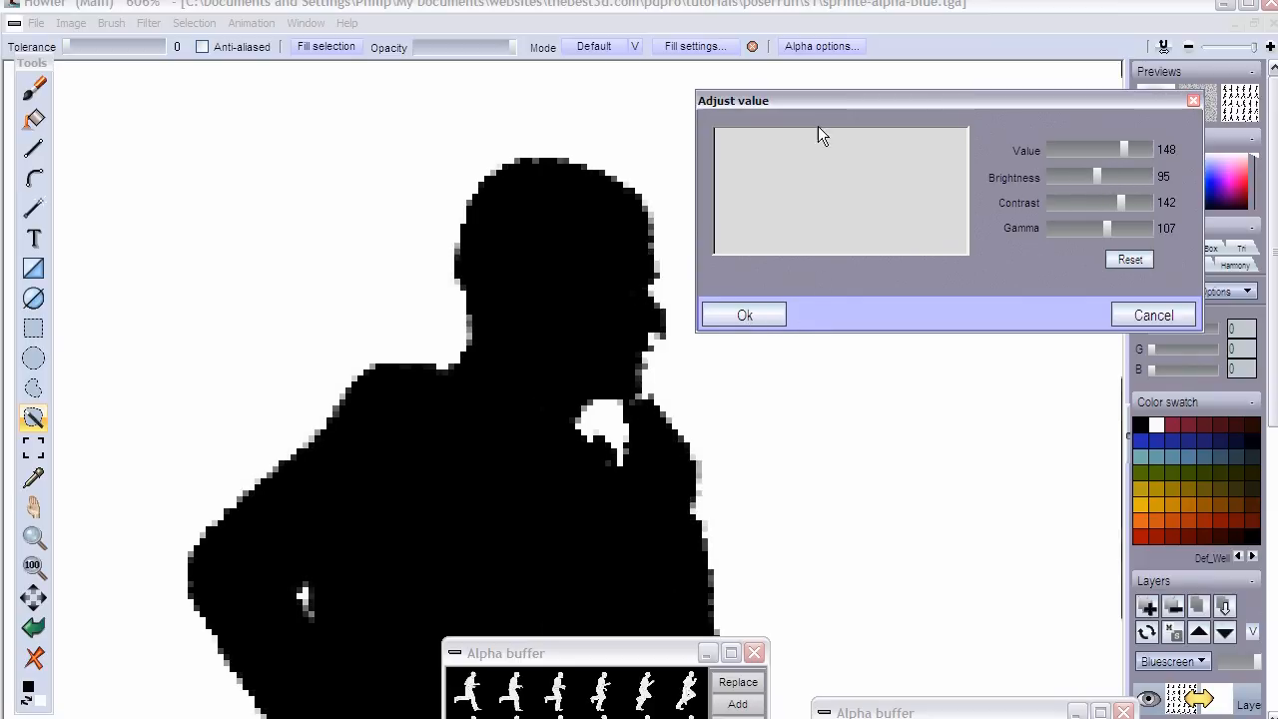
left_click(750, 316)
Close the alpha buffer that holds the earlier runner mask.
scroll(809, 318, "down", 6)
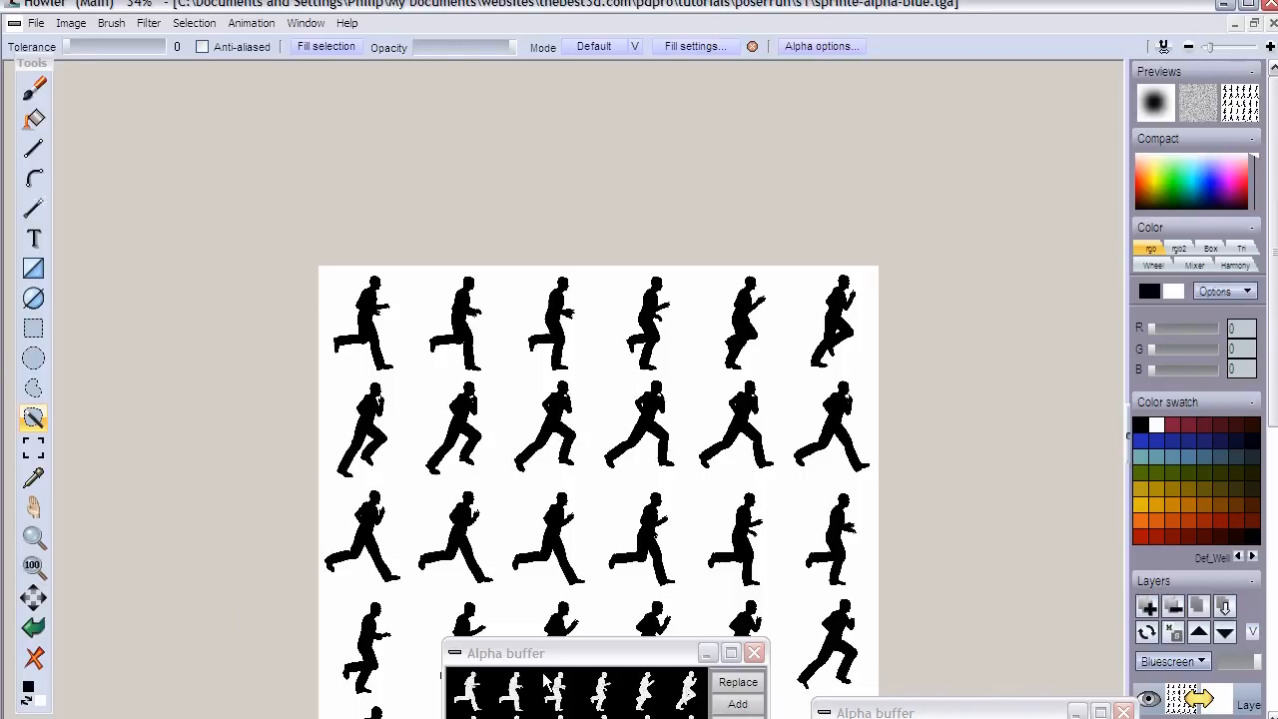
left_click_drag(644, 660, 340, 175)
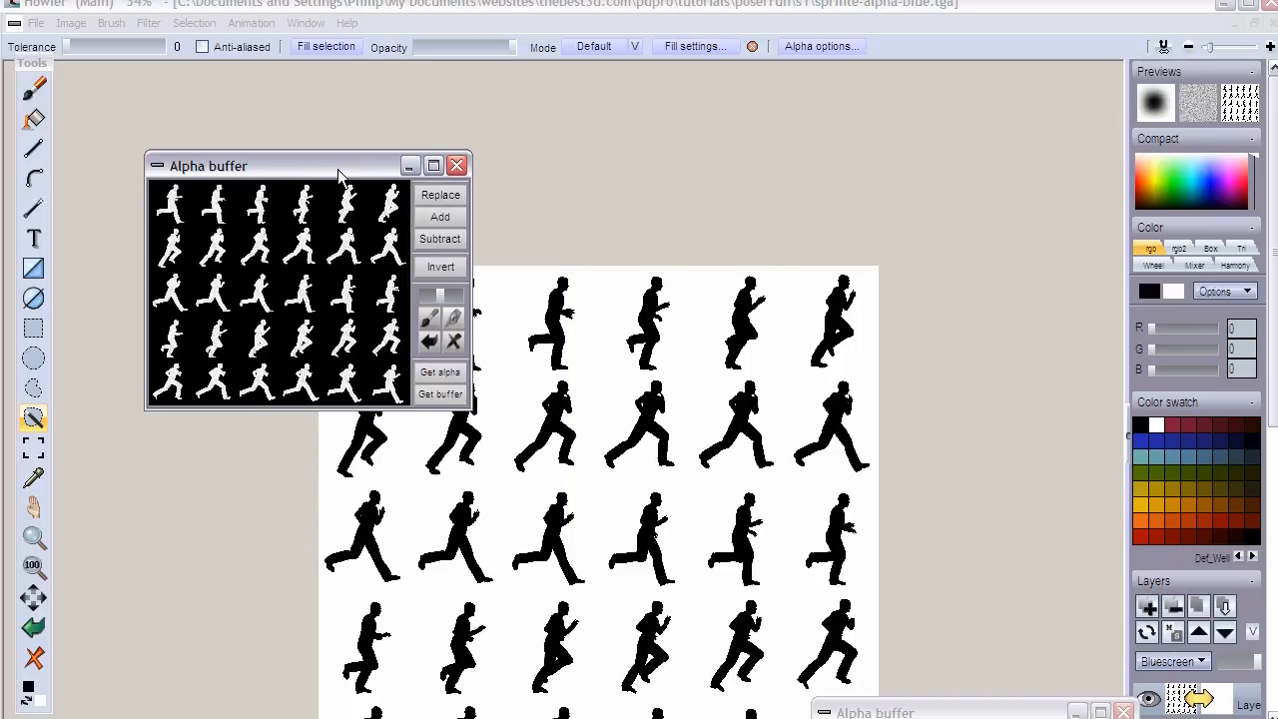
left_click(111, 23)
mouse_move(72, 27)
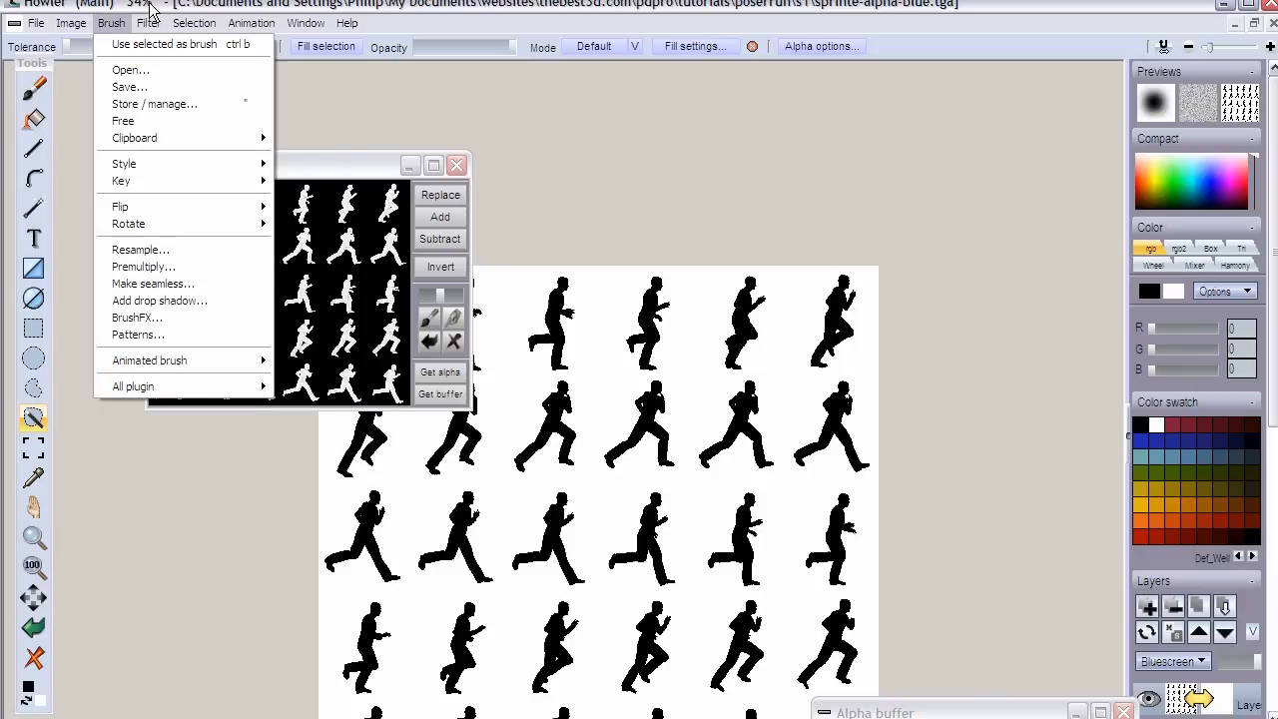
left_click(312, 114)
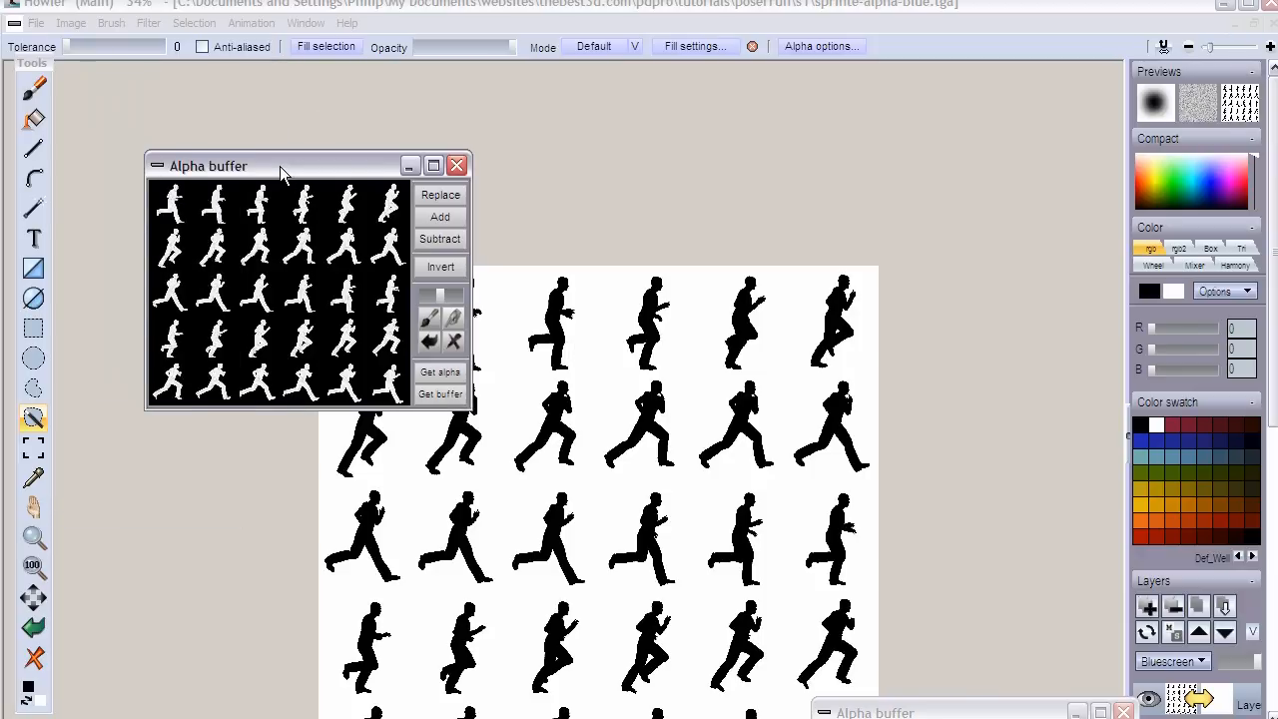
left_click_drag(280, 172, 269, 140)
left_click(448, 133)
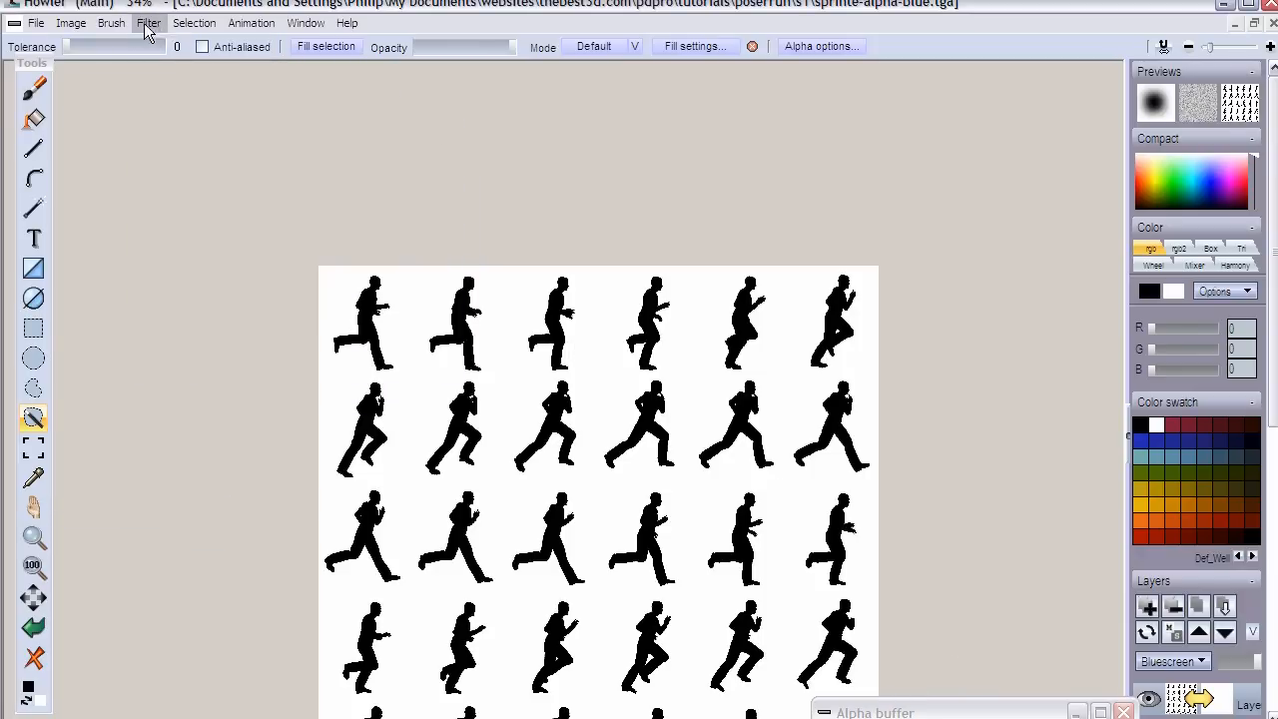
Create a new stored alpha buffer, load the adjusted matte image into it and invert it.
left_click(194, 23)
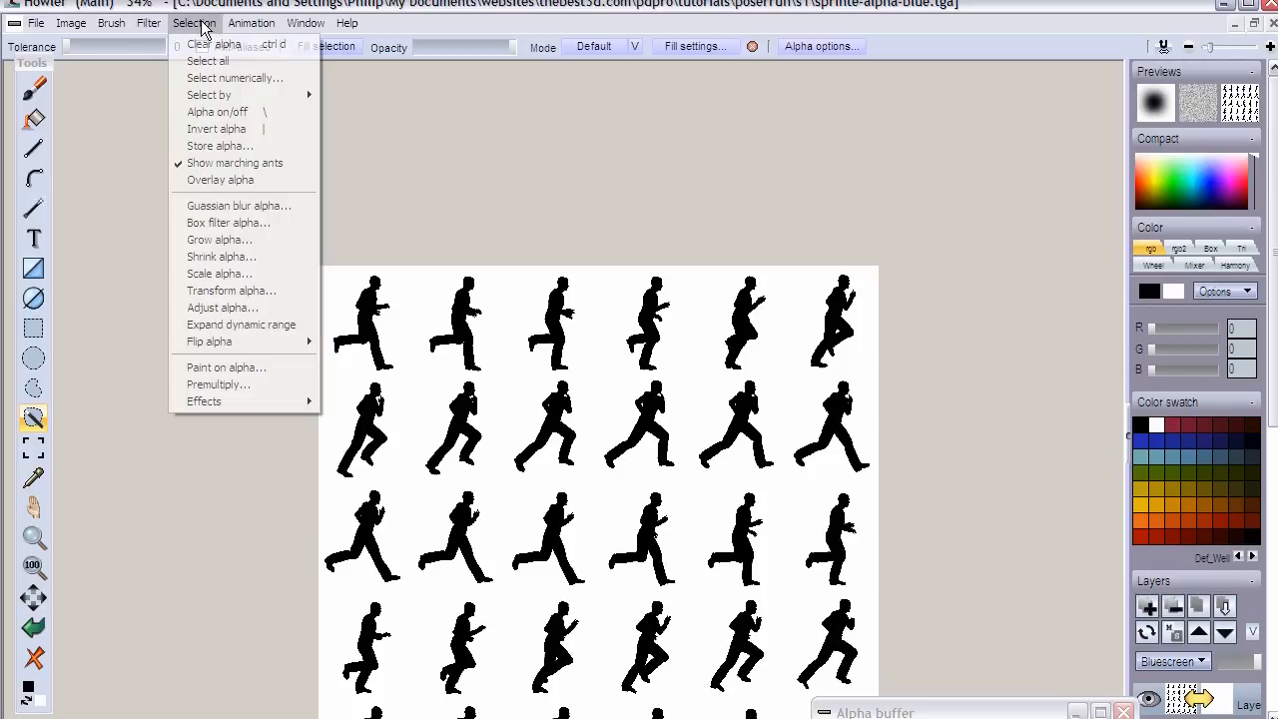
left_click(228, 150)
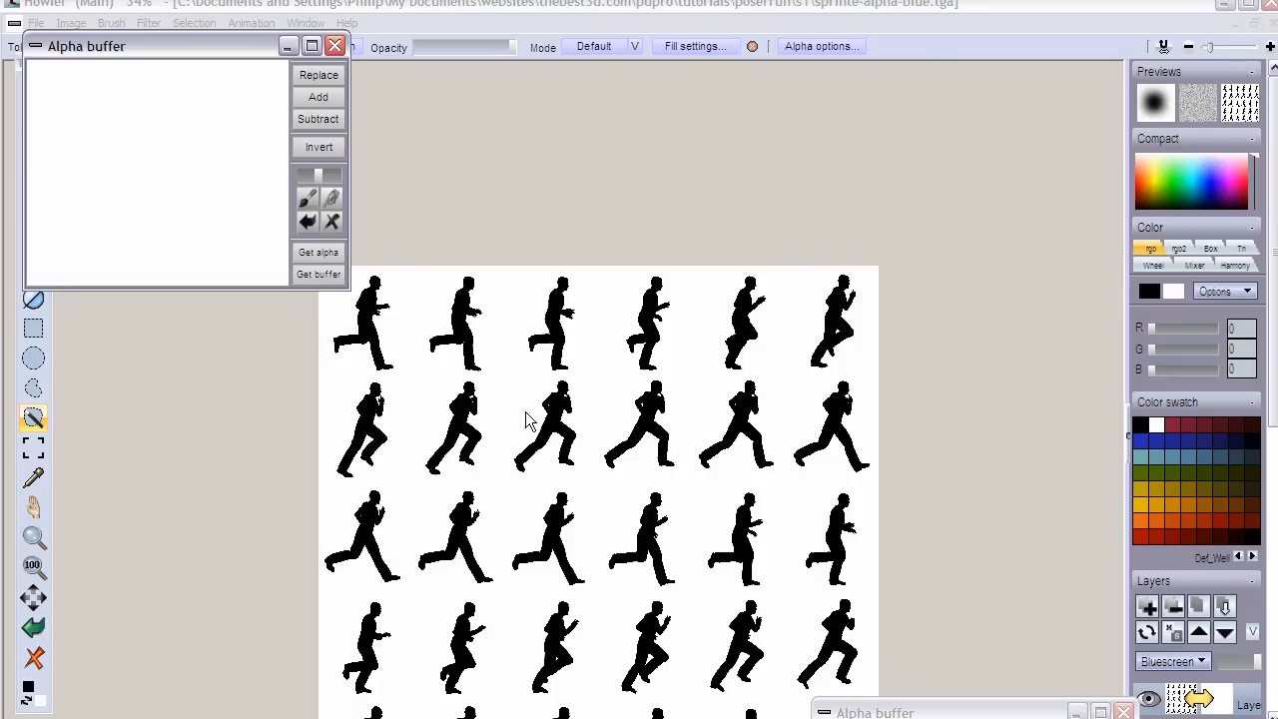
left_click_drag(144, 54, 223, 153)
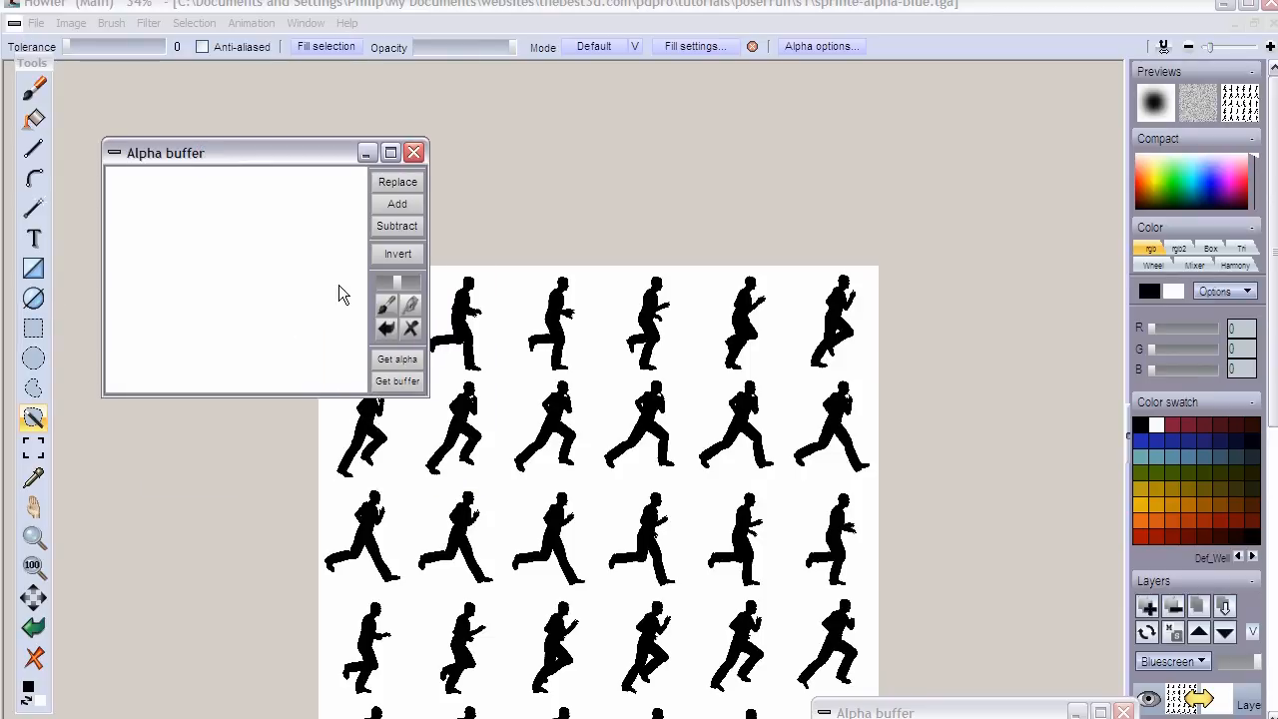
left_click(384, 384)
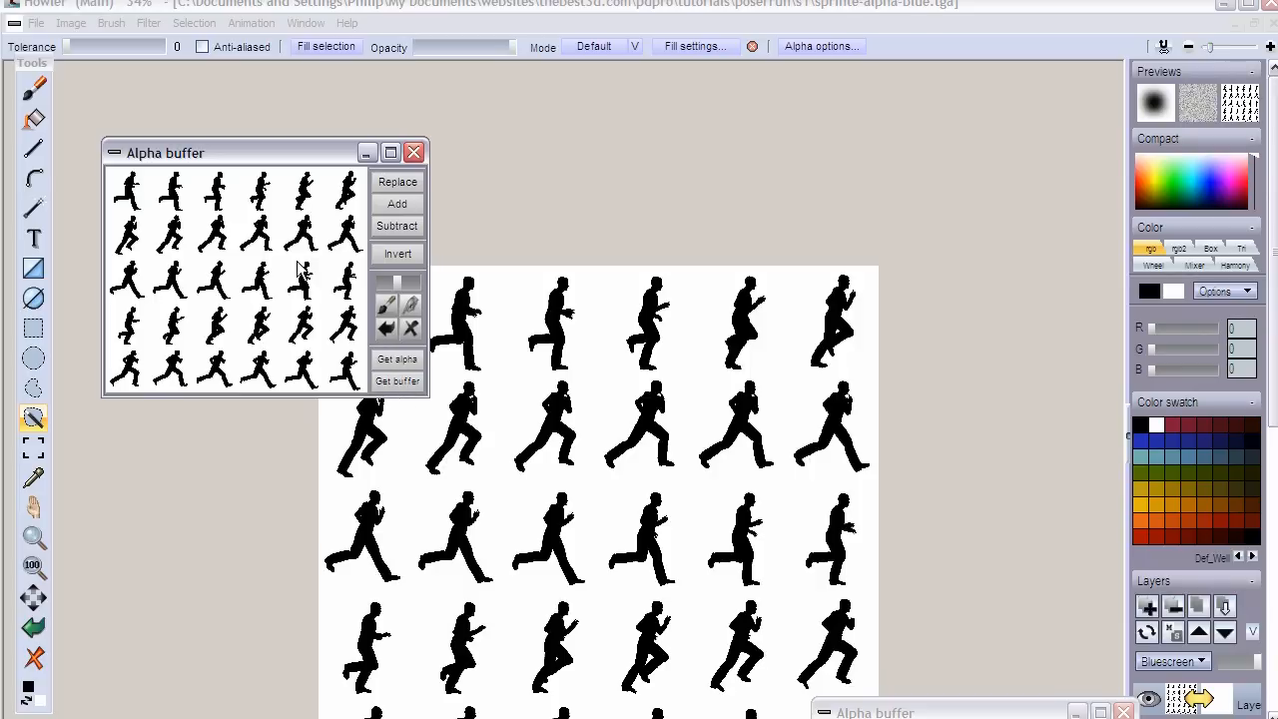
left_click(397, 255)
Replace the sheet's alpha with the new inverted mask and check the selection edges around the runners.
left_click(397, 184)
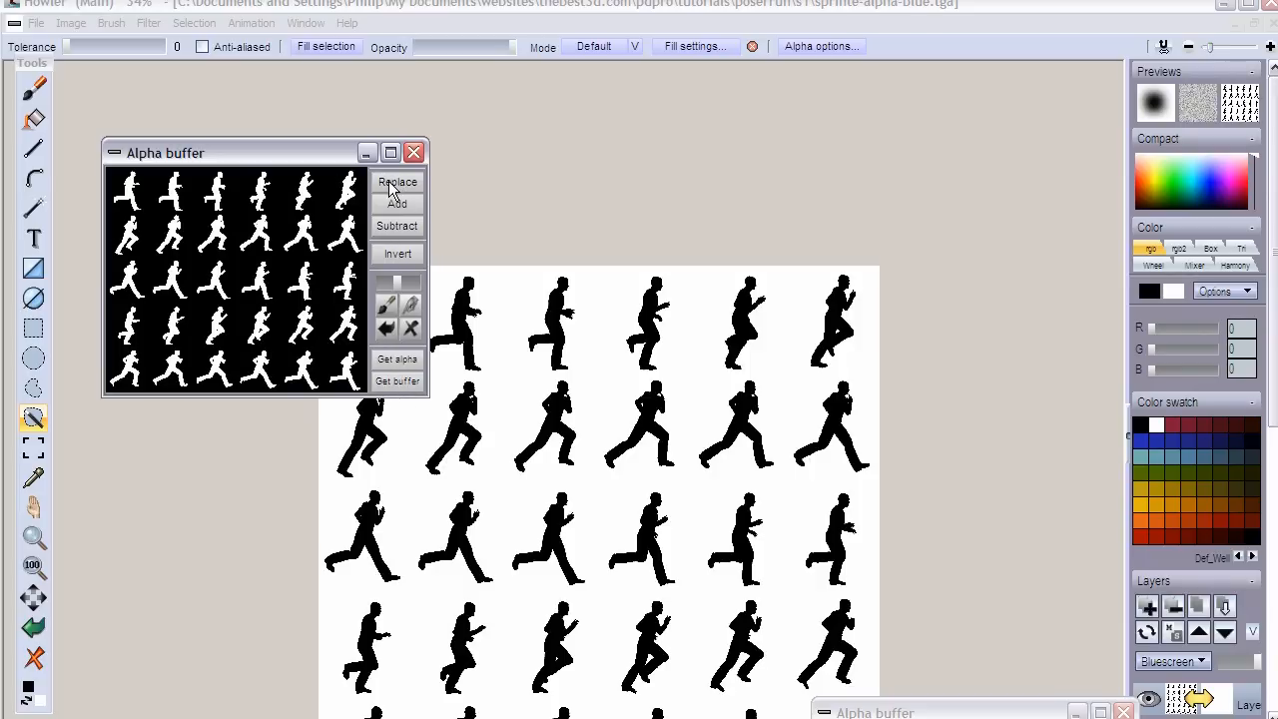
left_click_drag(369, 153, 357, 686)
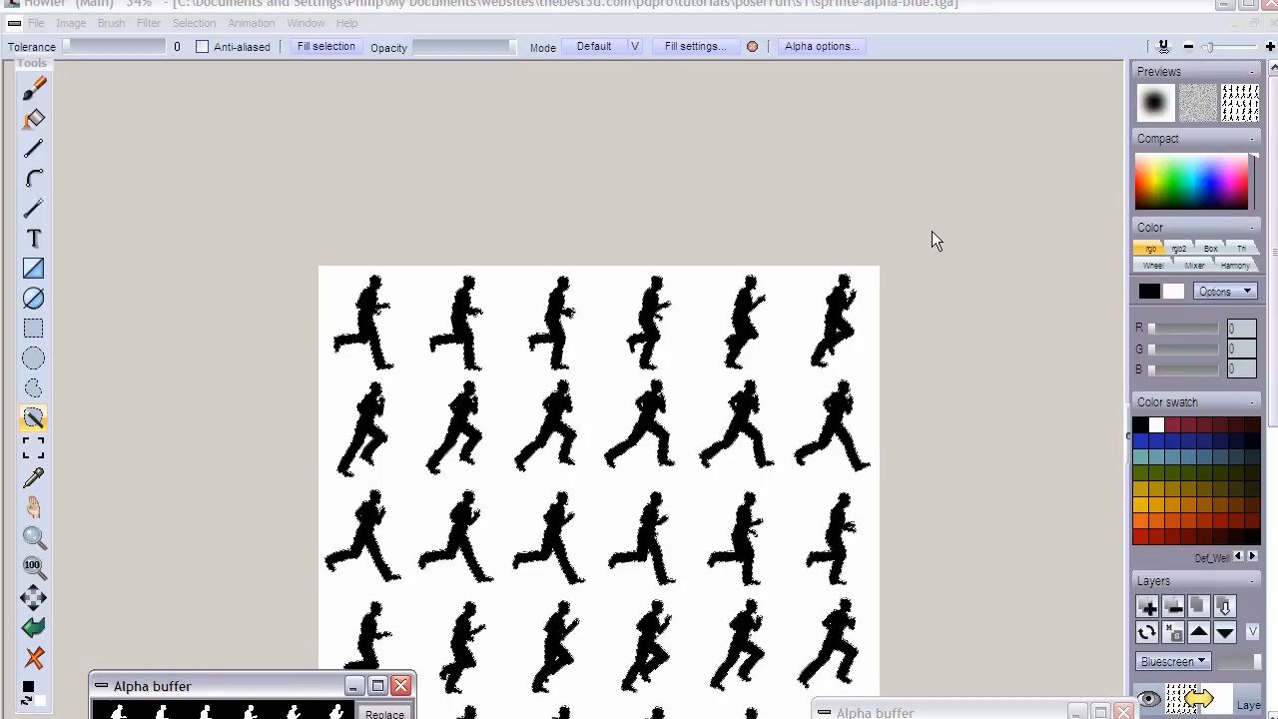
left_click(950, 67)
scroll(698, 294, "up", 6)
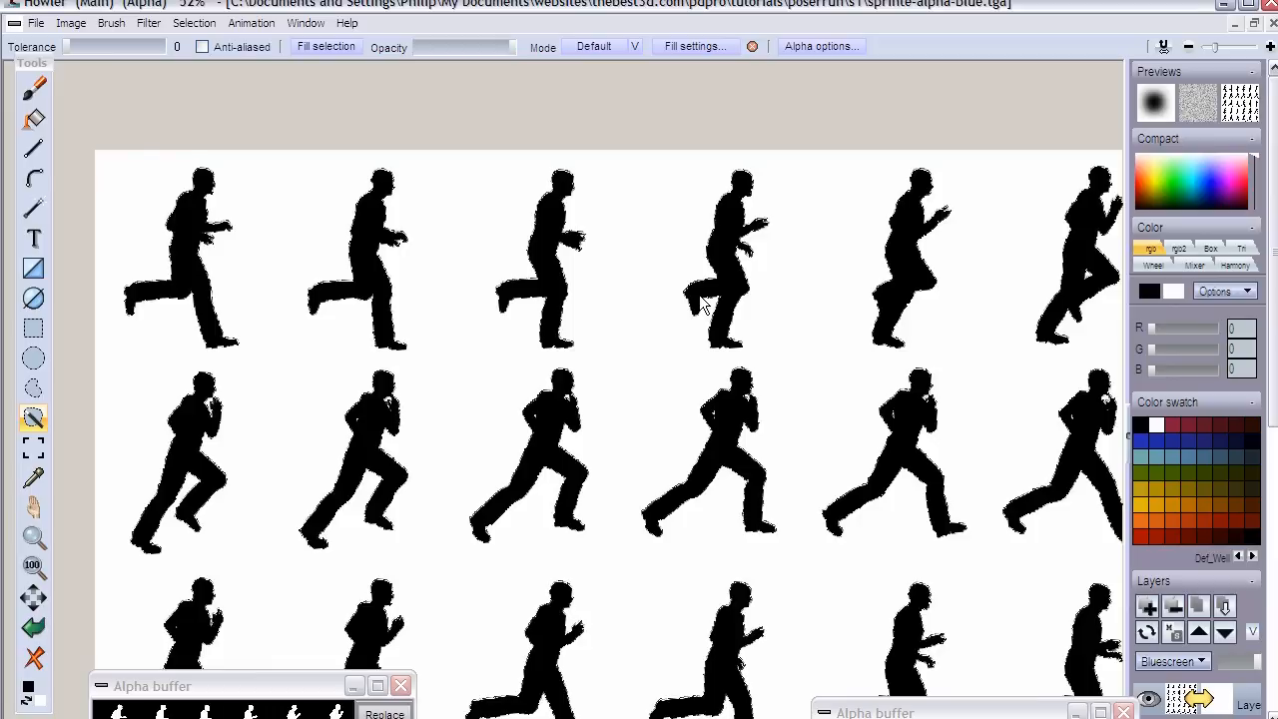
scroll(653, 422, "down", 5)
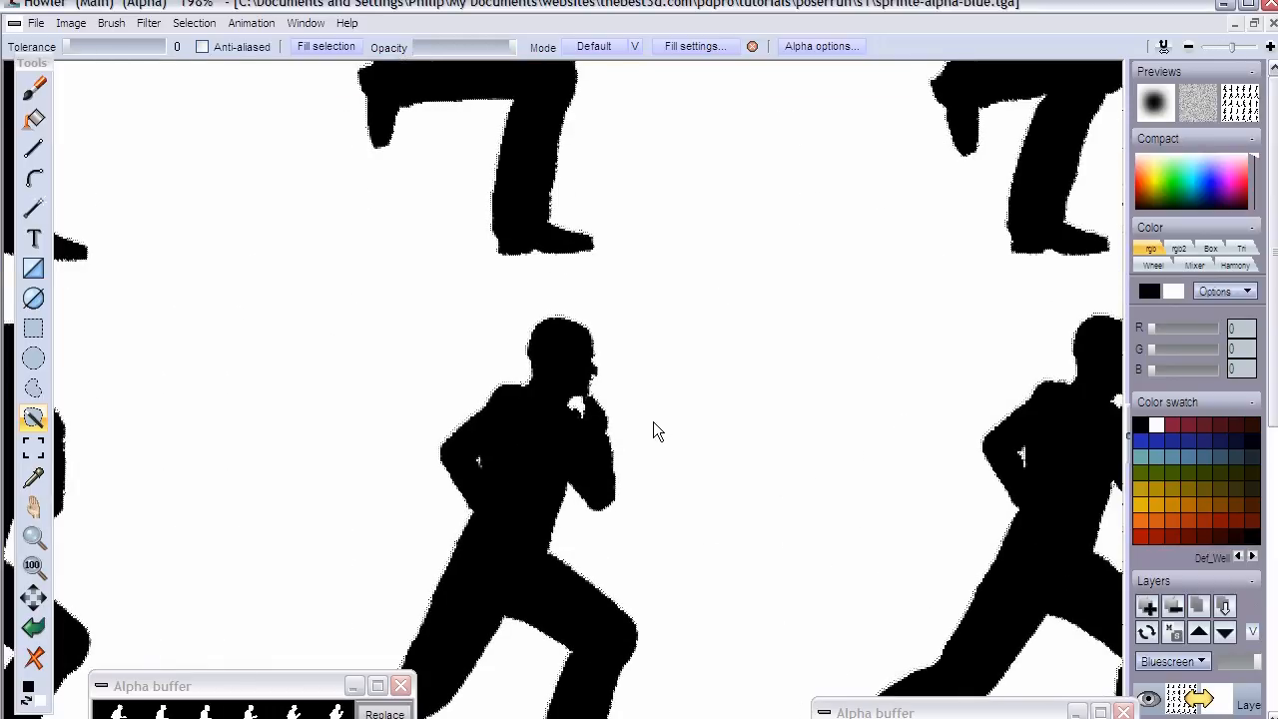
scroll(651, 423, "down", 3)
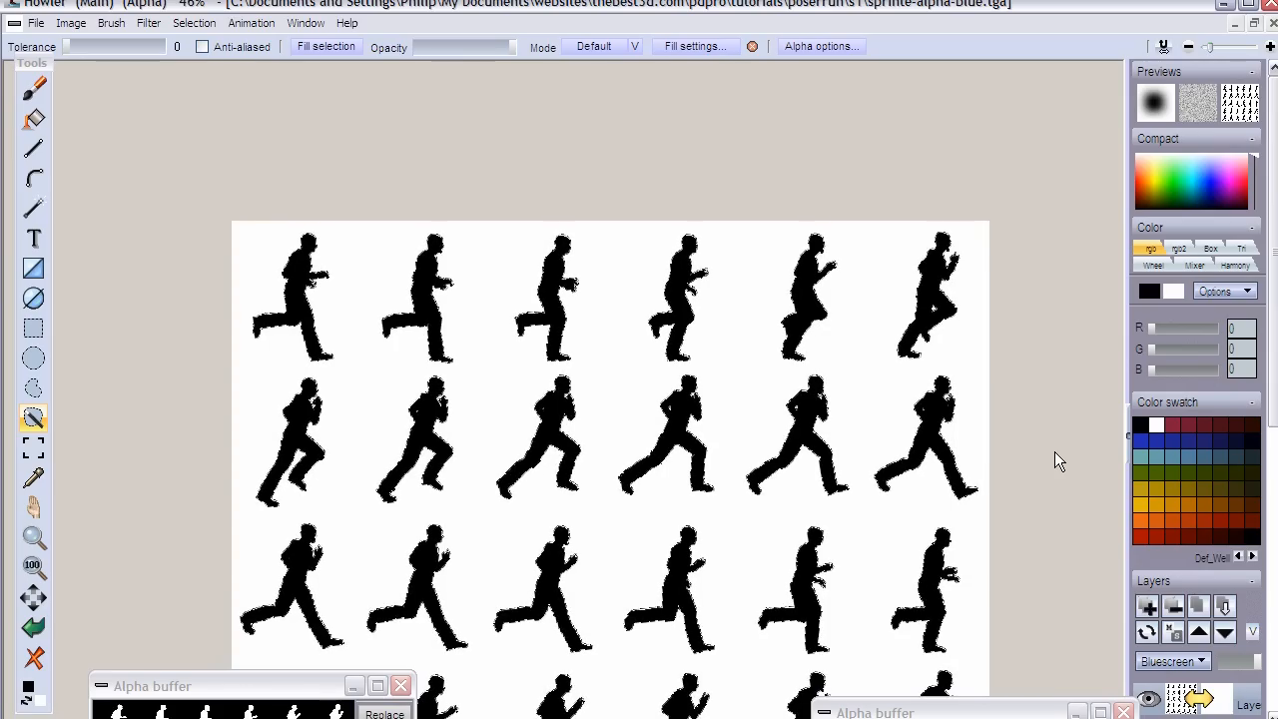
left_click_drag(233, 692, 764, 699)
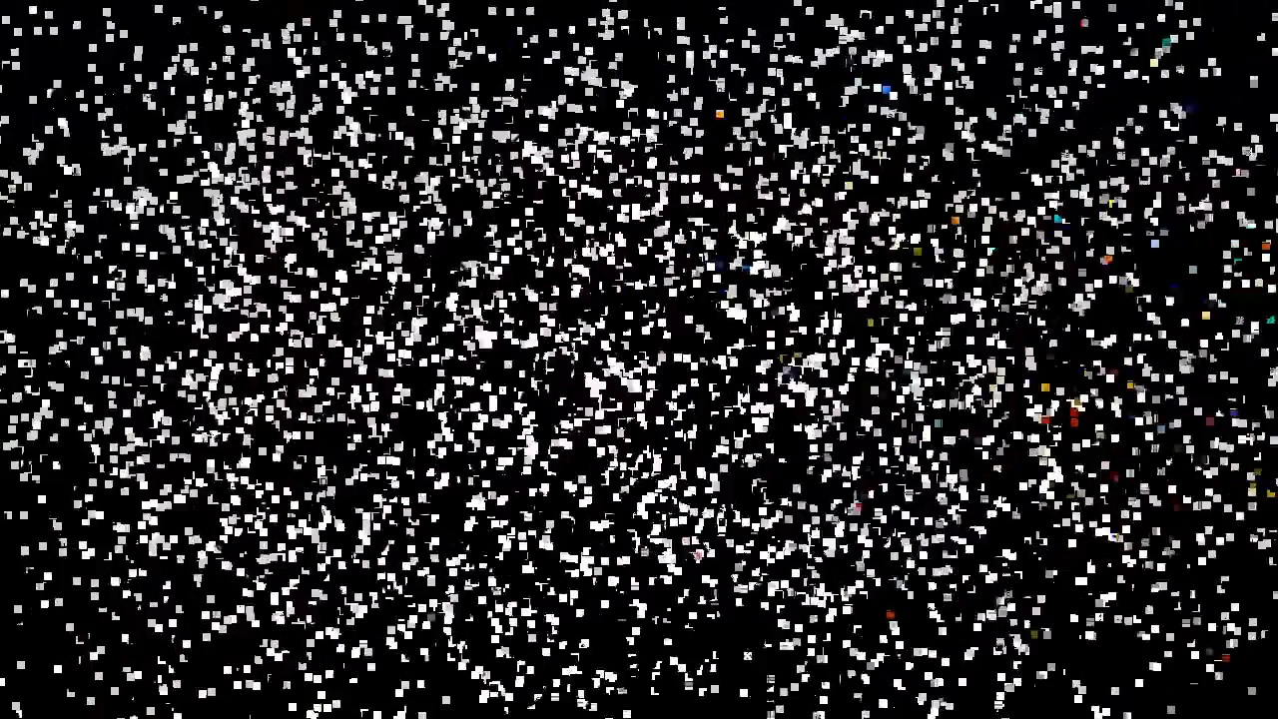